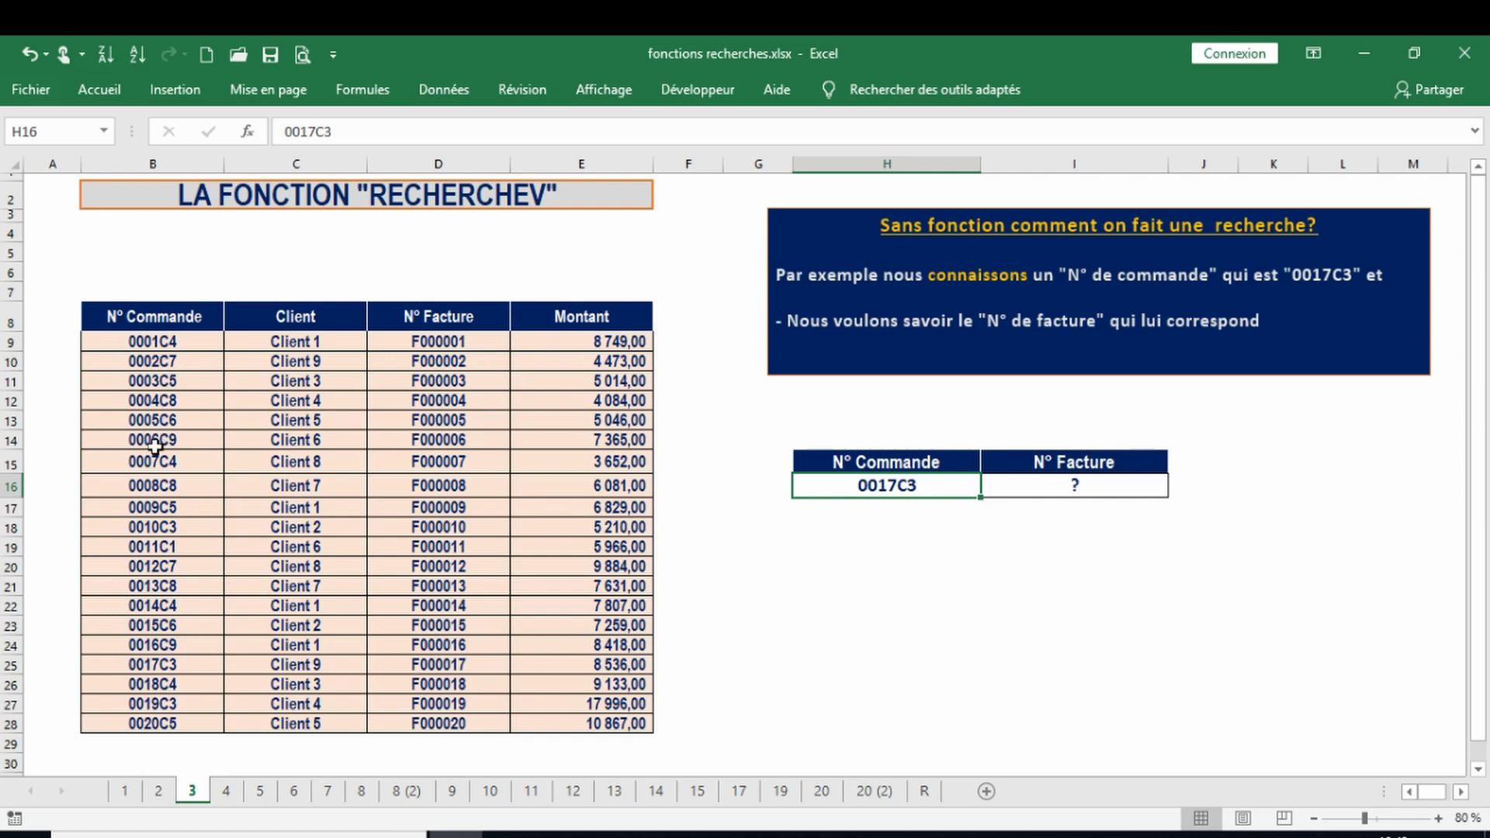
- Go through sheets 4 to 10 to examine the manual order lookup and the arguments of RECHERCHEV
{"action": "key", "text": "ctrl+Page_Down"}
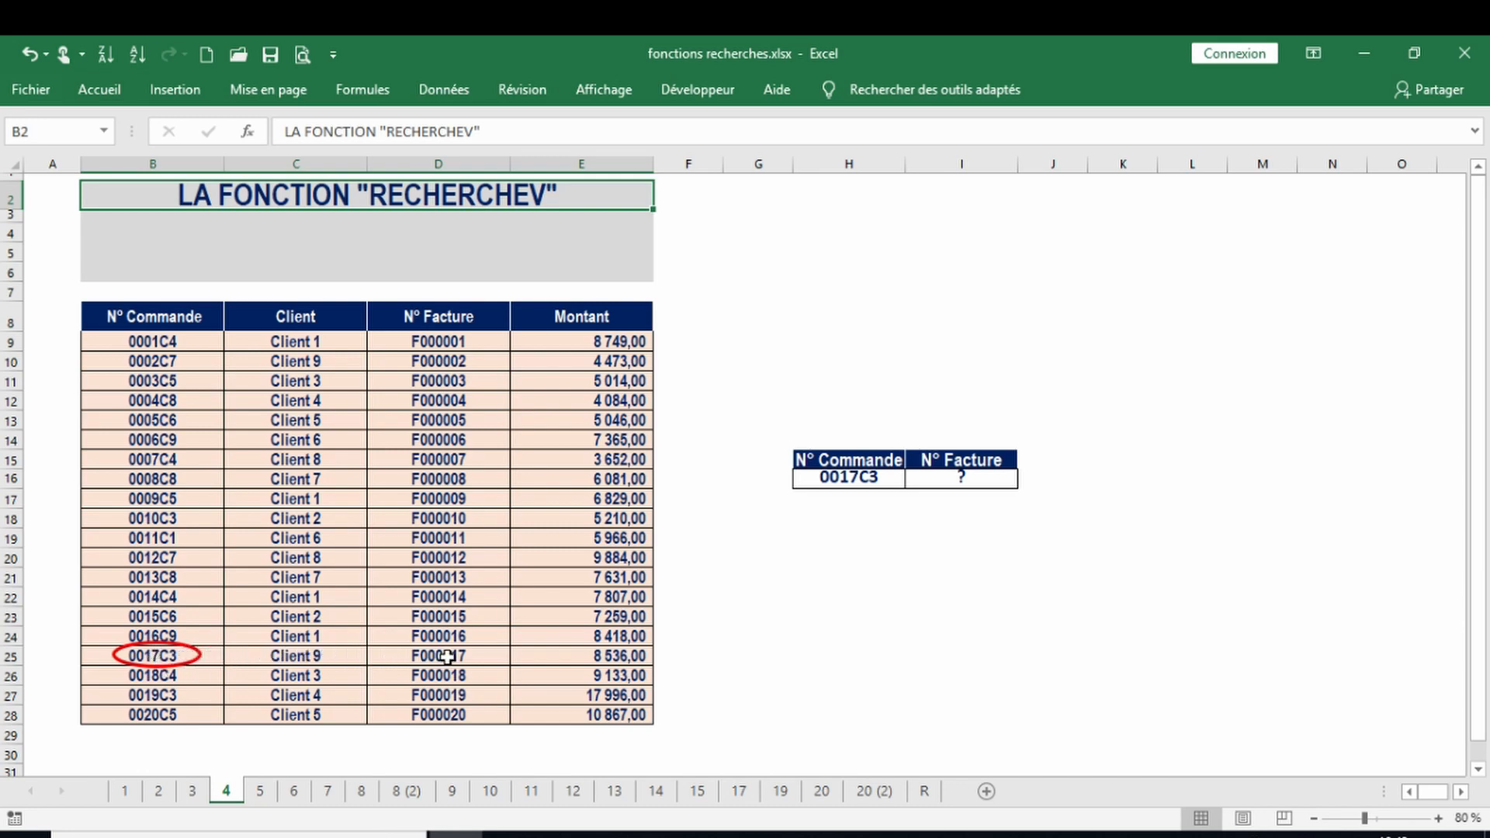
{"action": "key", "text": "ctrl+Page_Down"}
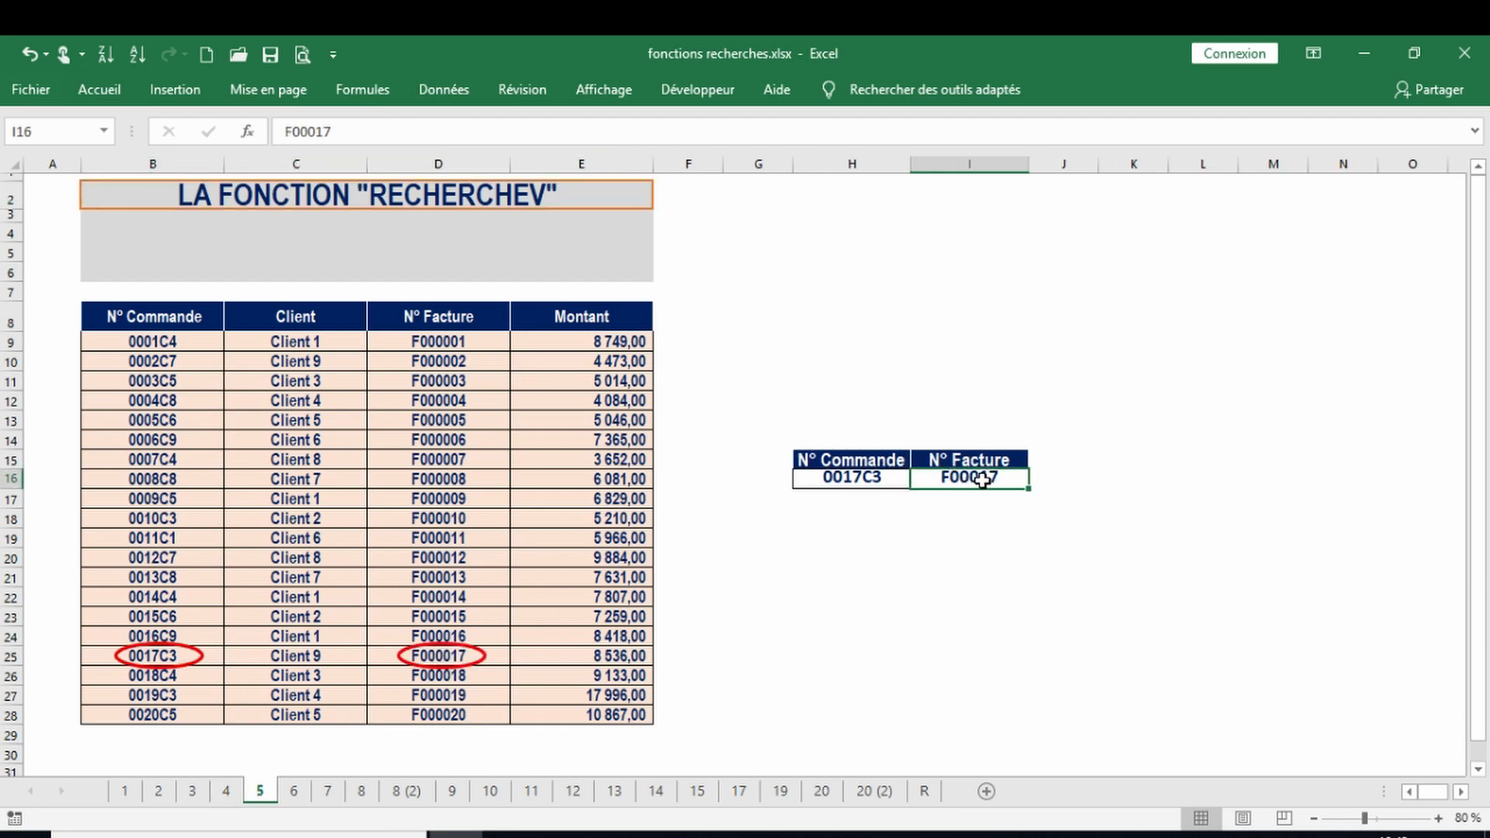
{"action": "key", "text": "ctrl+Page_Down"}
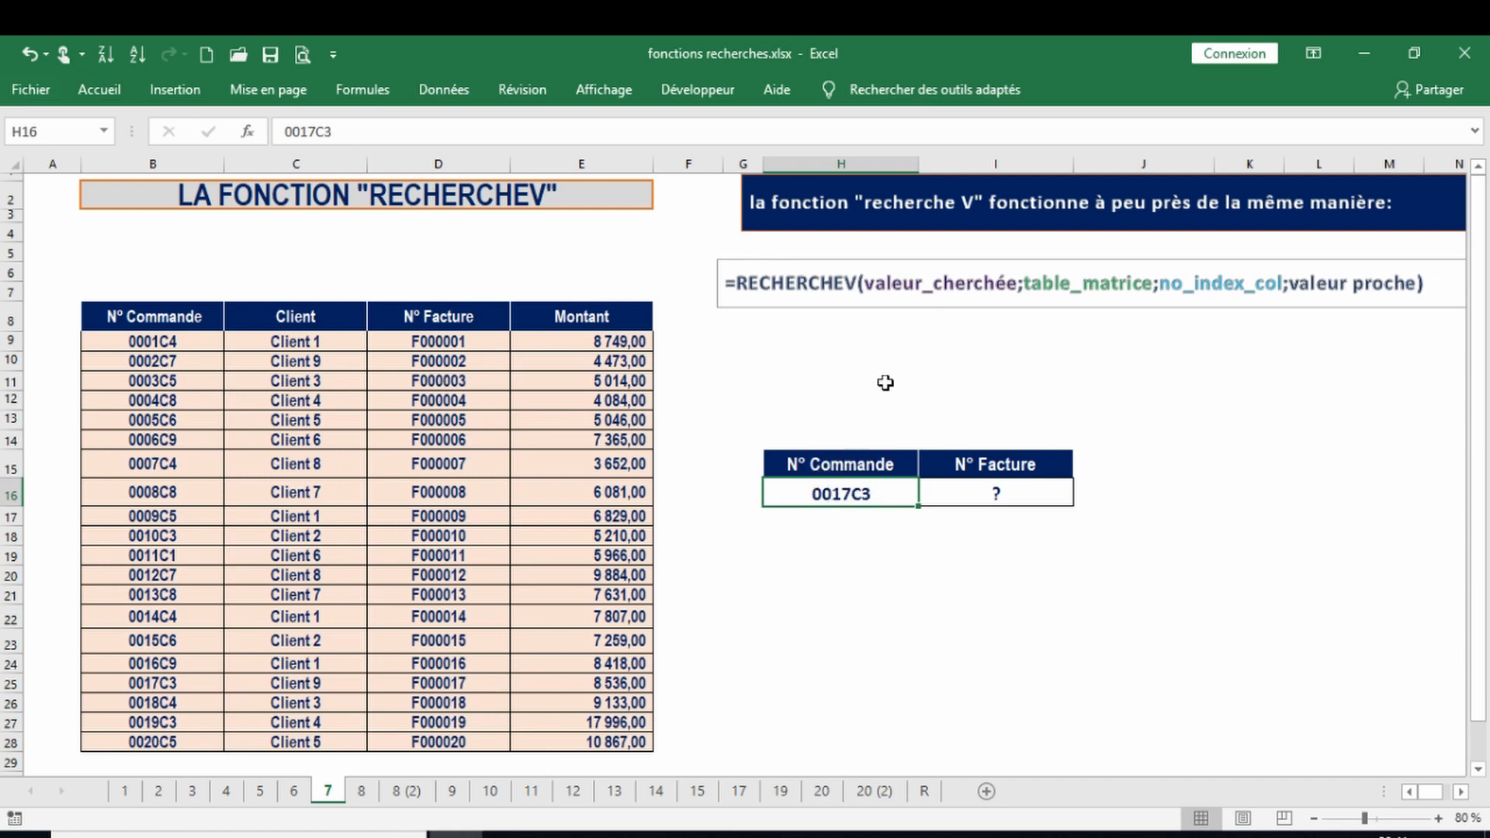
{"action": "key", "text": "ctrl+Page_Down"}
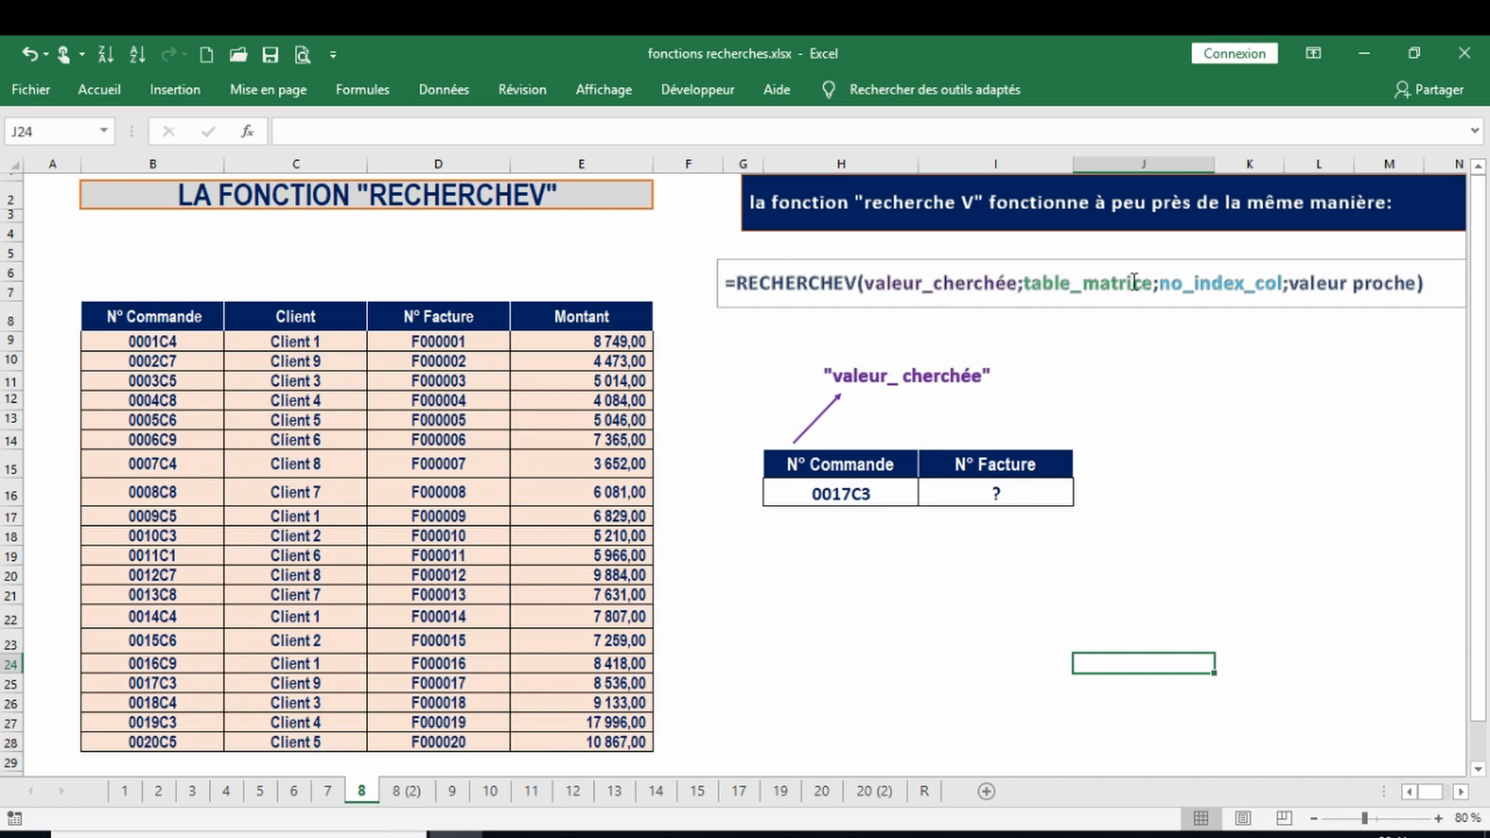
{"action": "key", "text": "ctrl+Page_Down"}
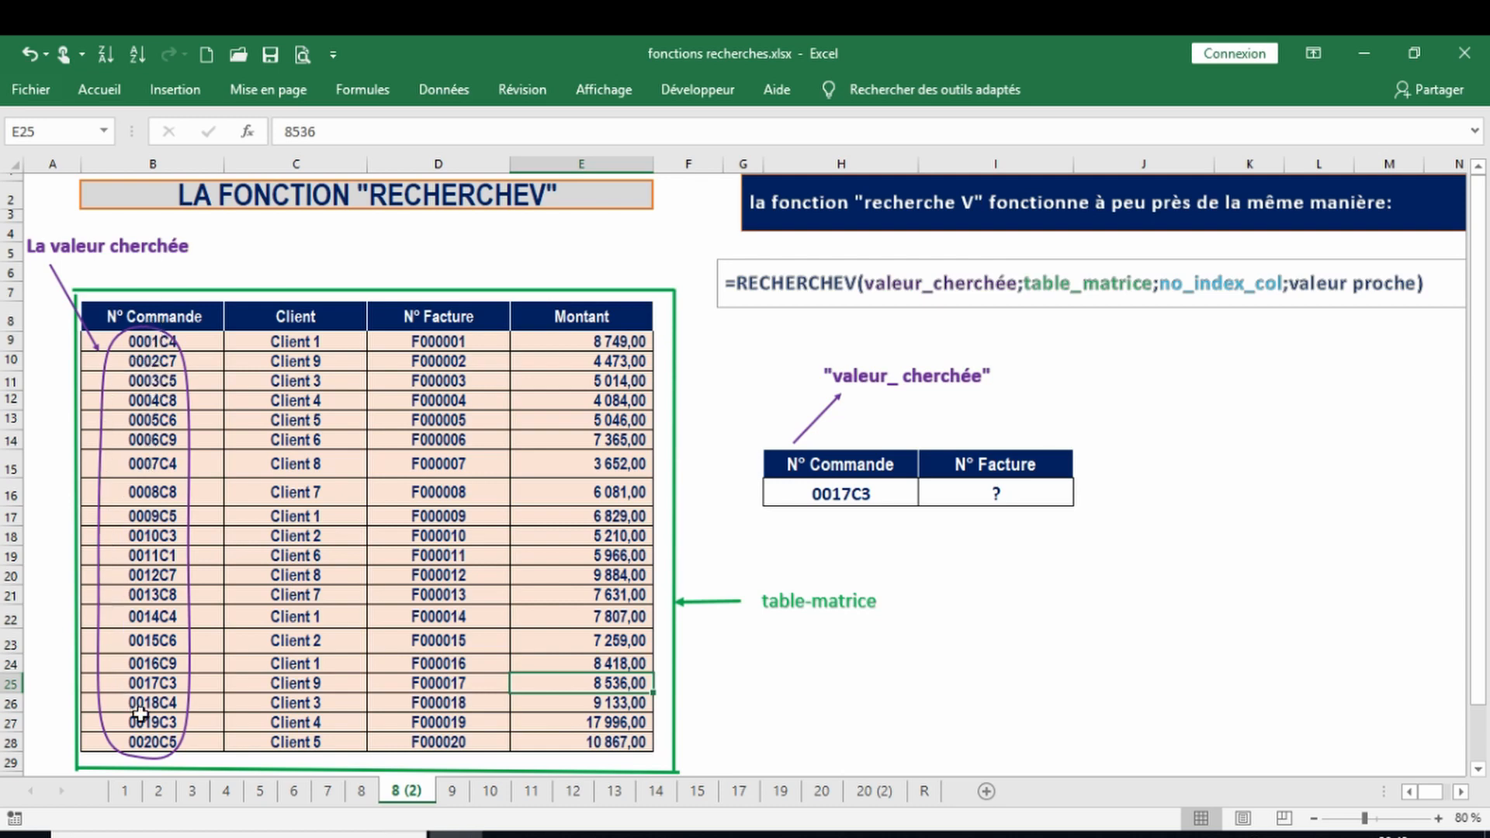
{"action": "left_click", "coordinate": [161, 681]}
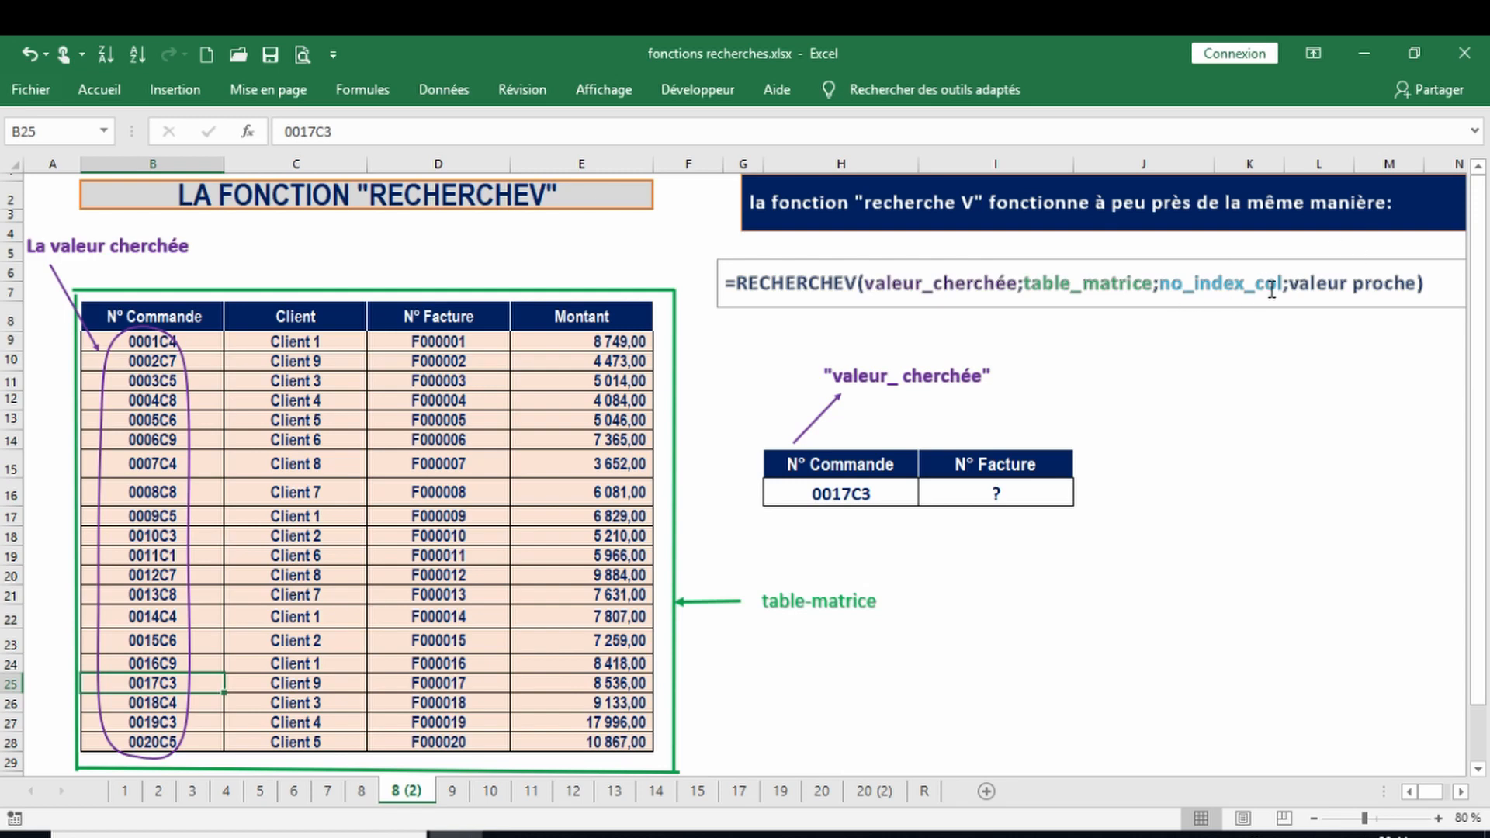
{"action": "key", "text": "ctrl+Page_Down"}
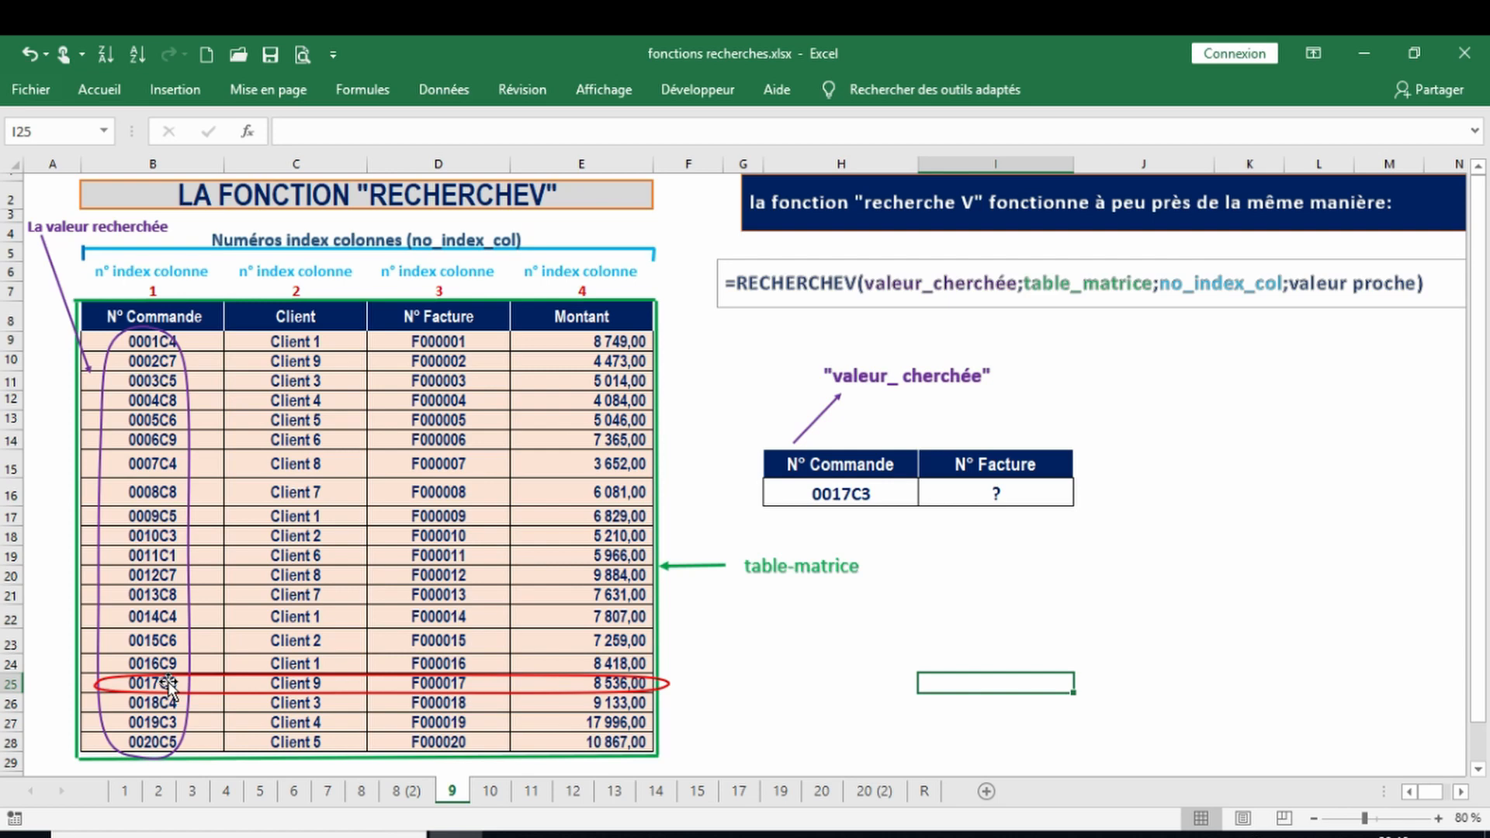
{"action": "key", "text": "ctrl+Page_Down"}
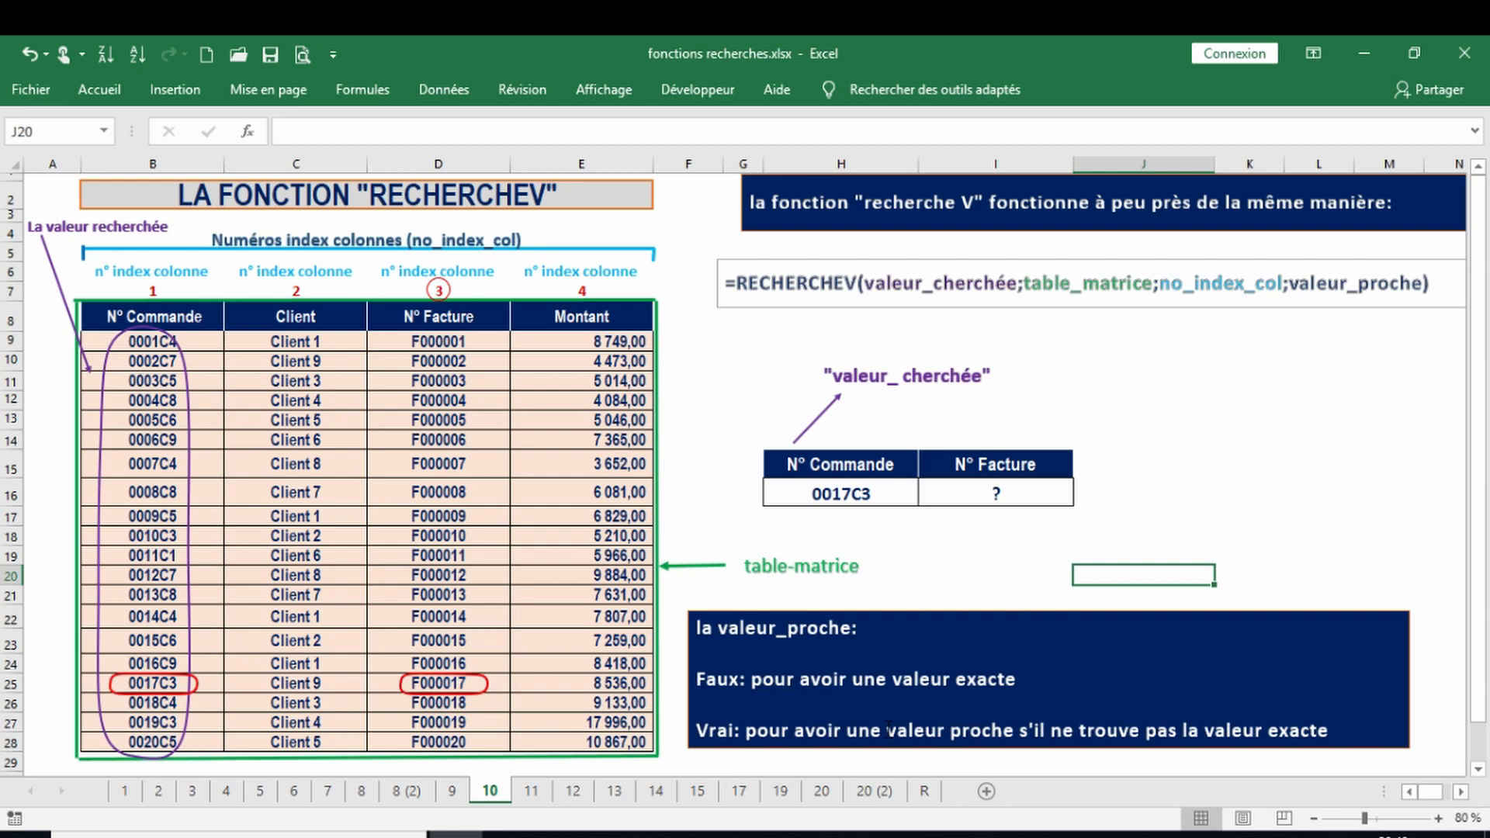
- On sheet 11, enter =RECHERCHEV(H16;B9:E28;3;FAUX) in cell I16 to look up the invoice number exactly
{"action": "key", "text": "ctrl+Page_Down"}
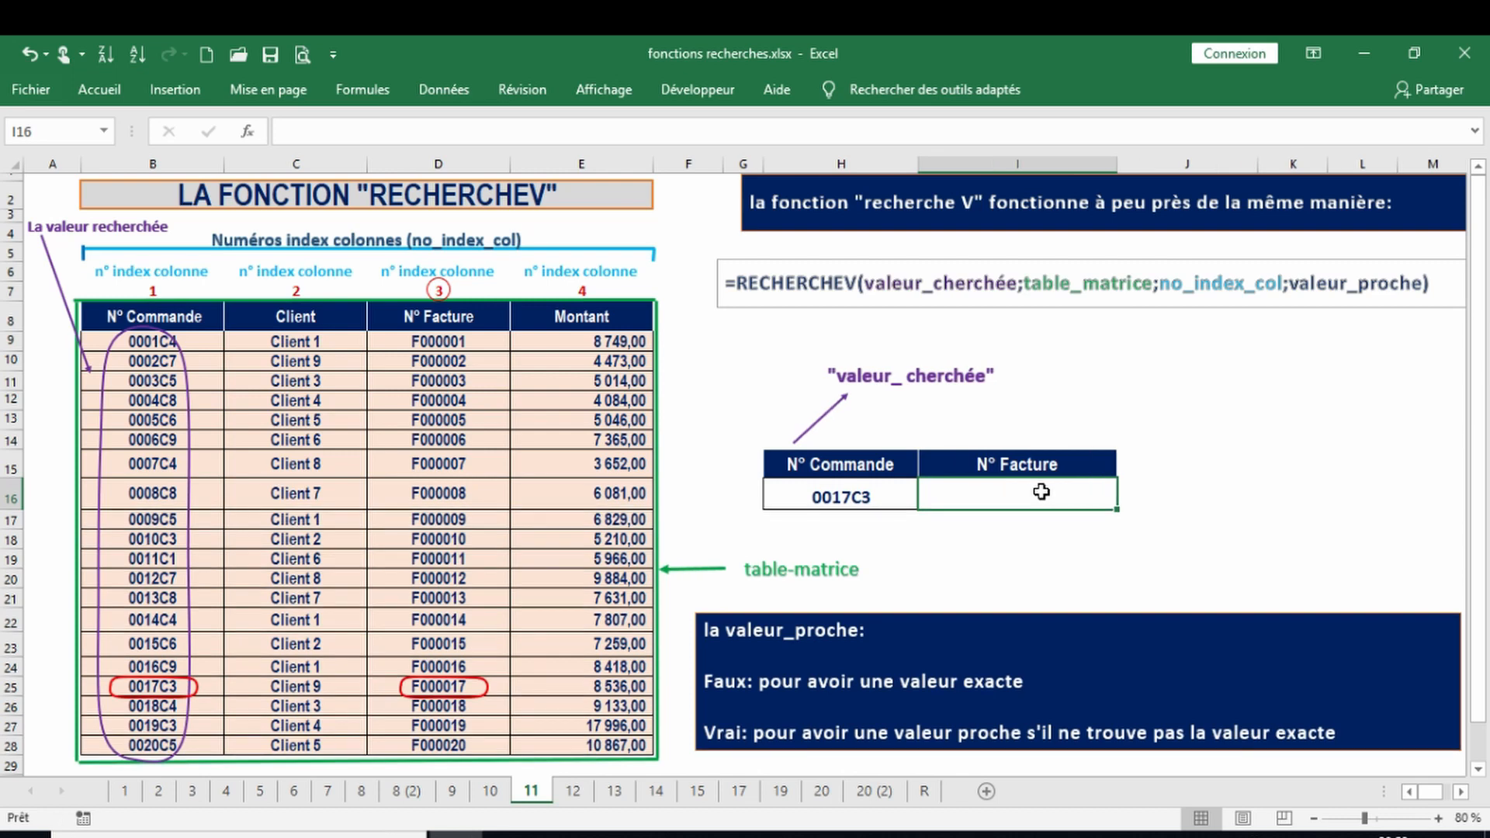
{"action": "type", "text": "=rec"}
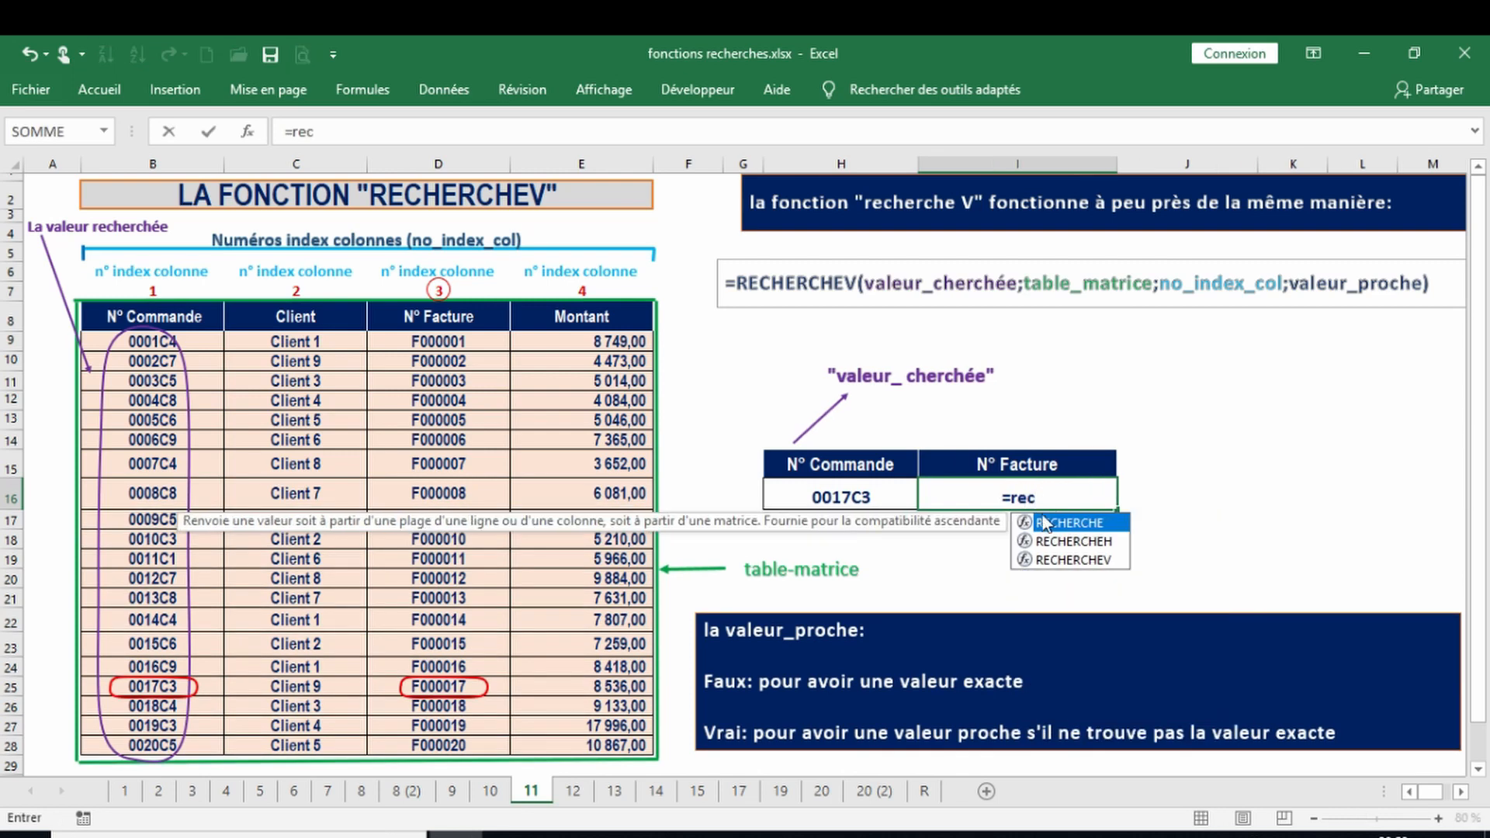
{"action": "double_click", "coordinate": [1081, 559]}
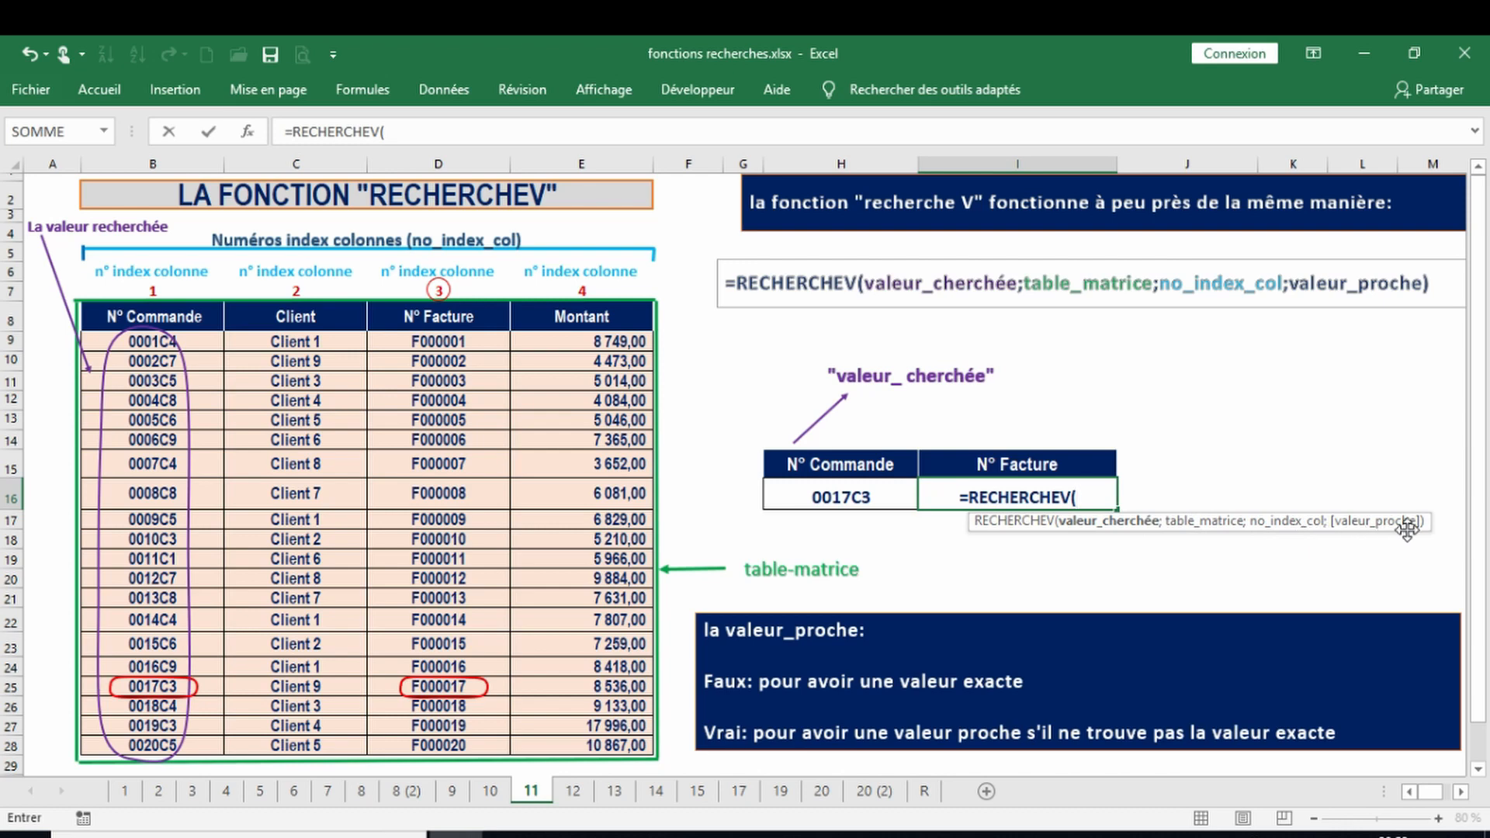
{"action": "left_click", "coordinate": [835, 494]}
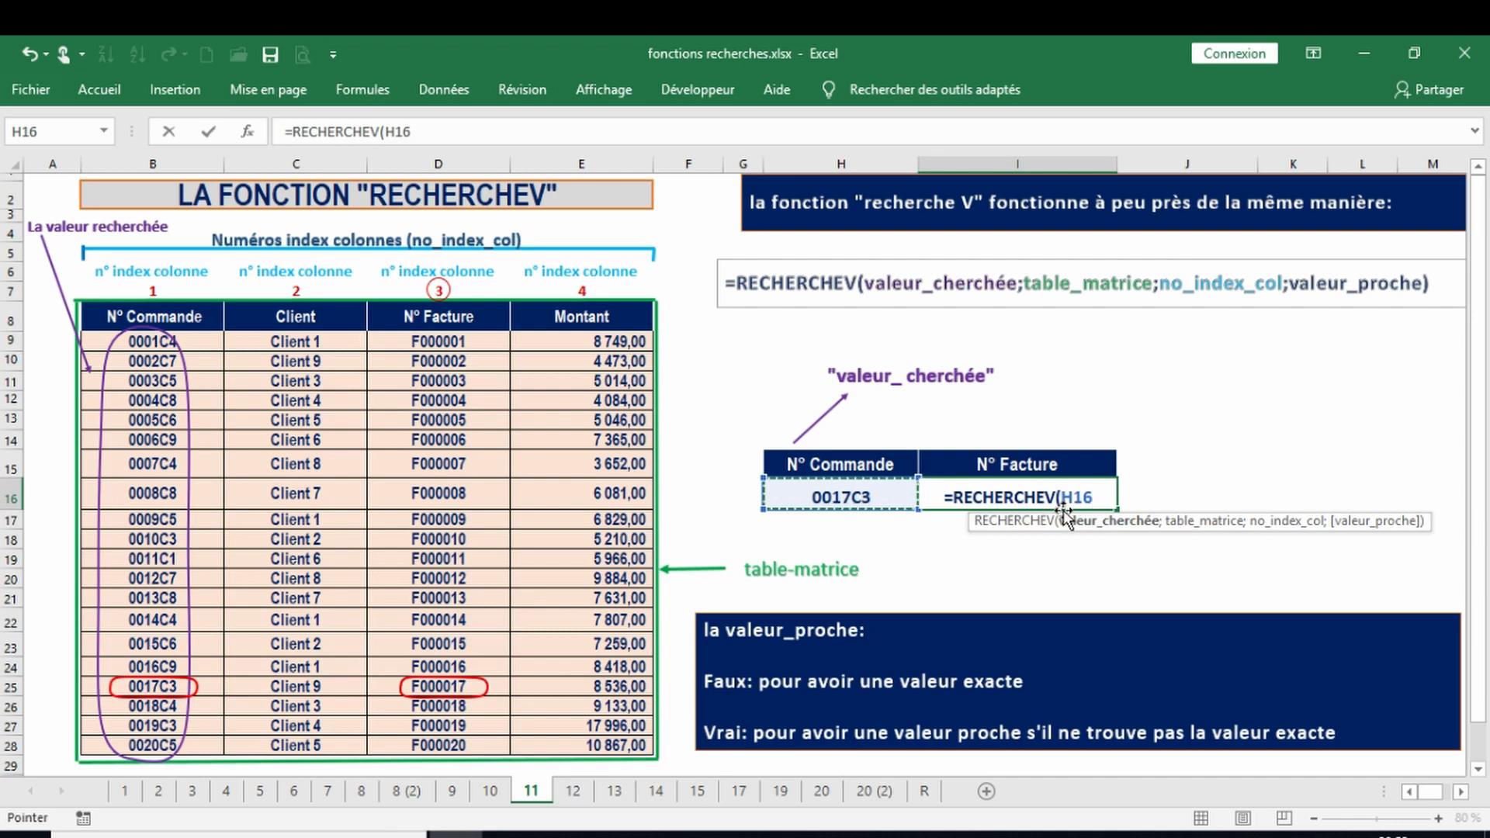
{"action": "type", "text": ";"}
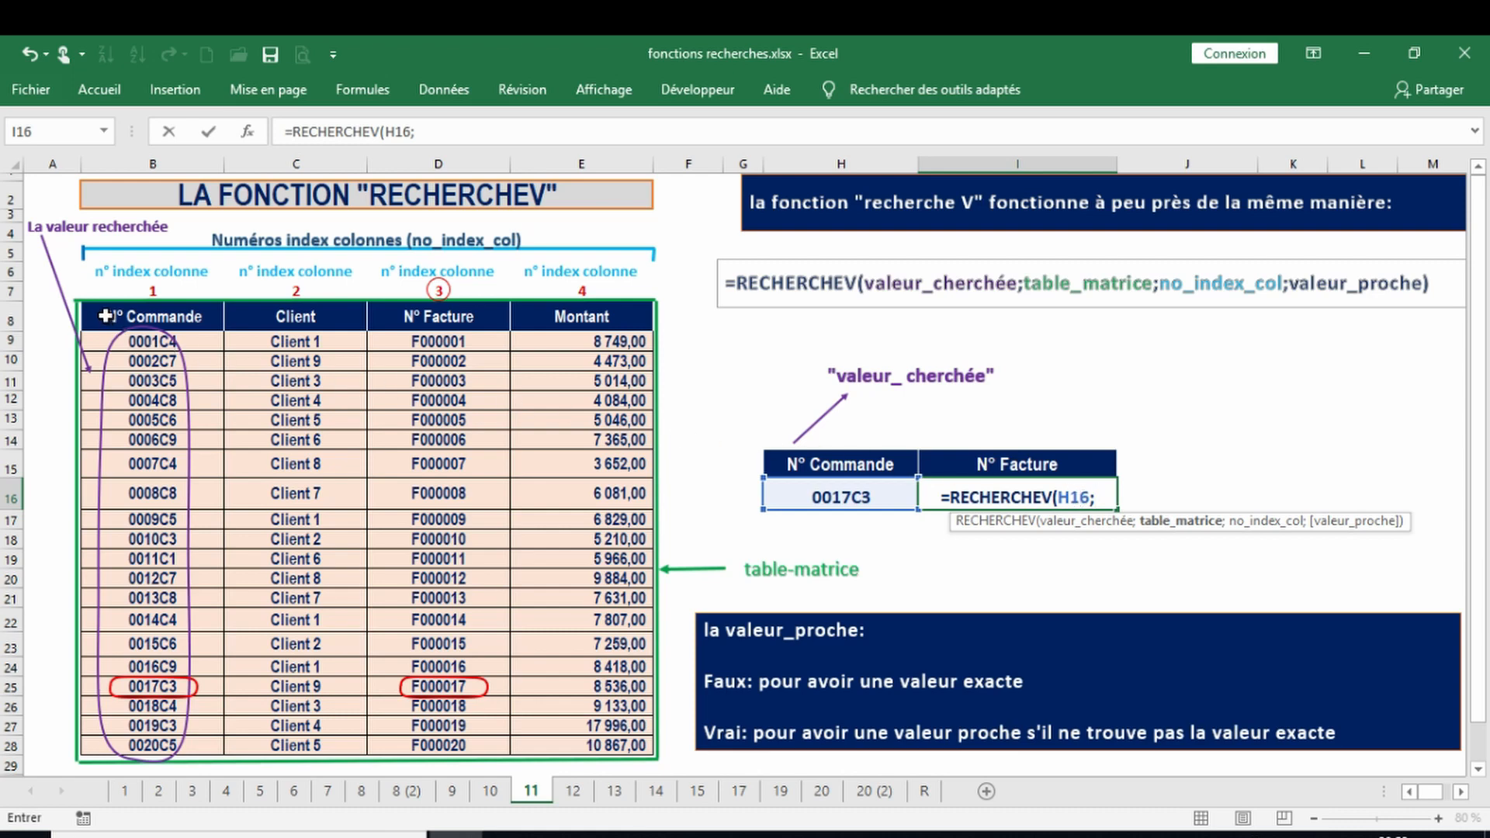
{"action": "left_click_drag", "start_coordinate": [198, 342], "coordinate": [575, 749]}
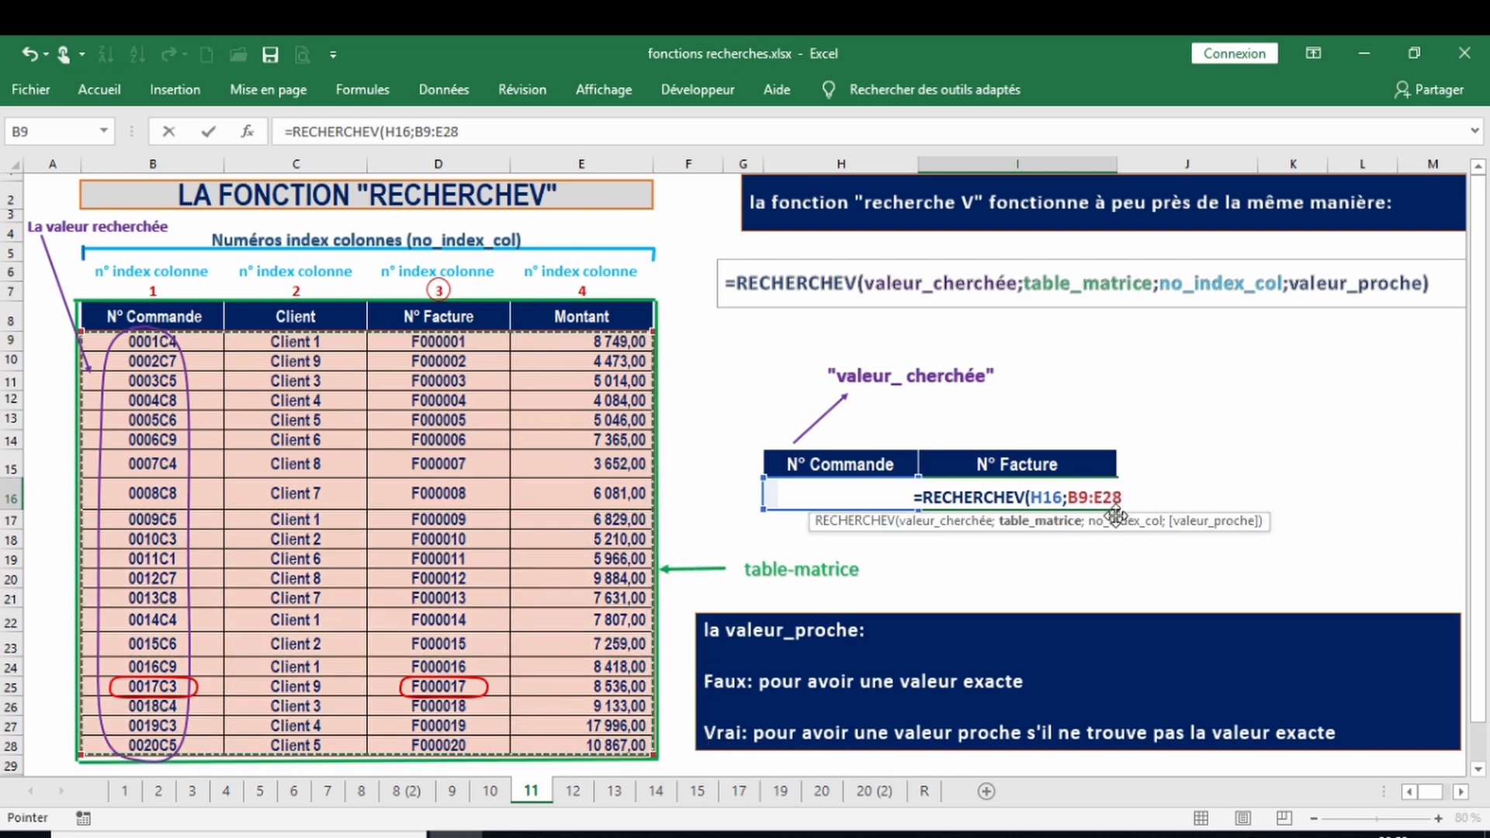
{"action": "type", "text": ";"}
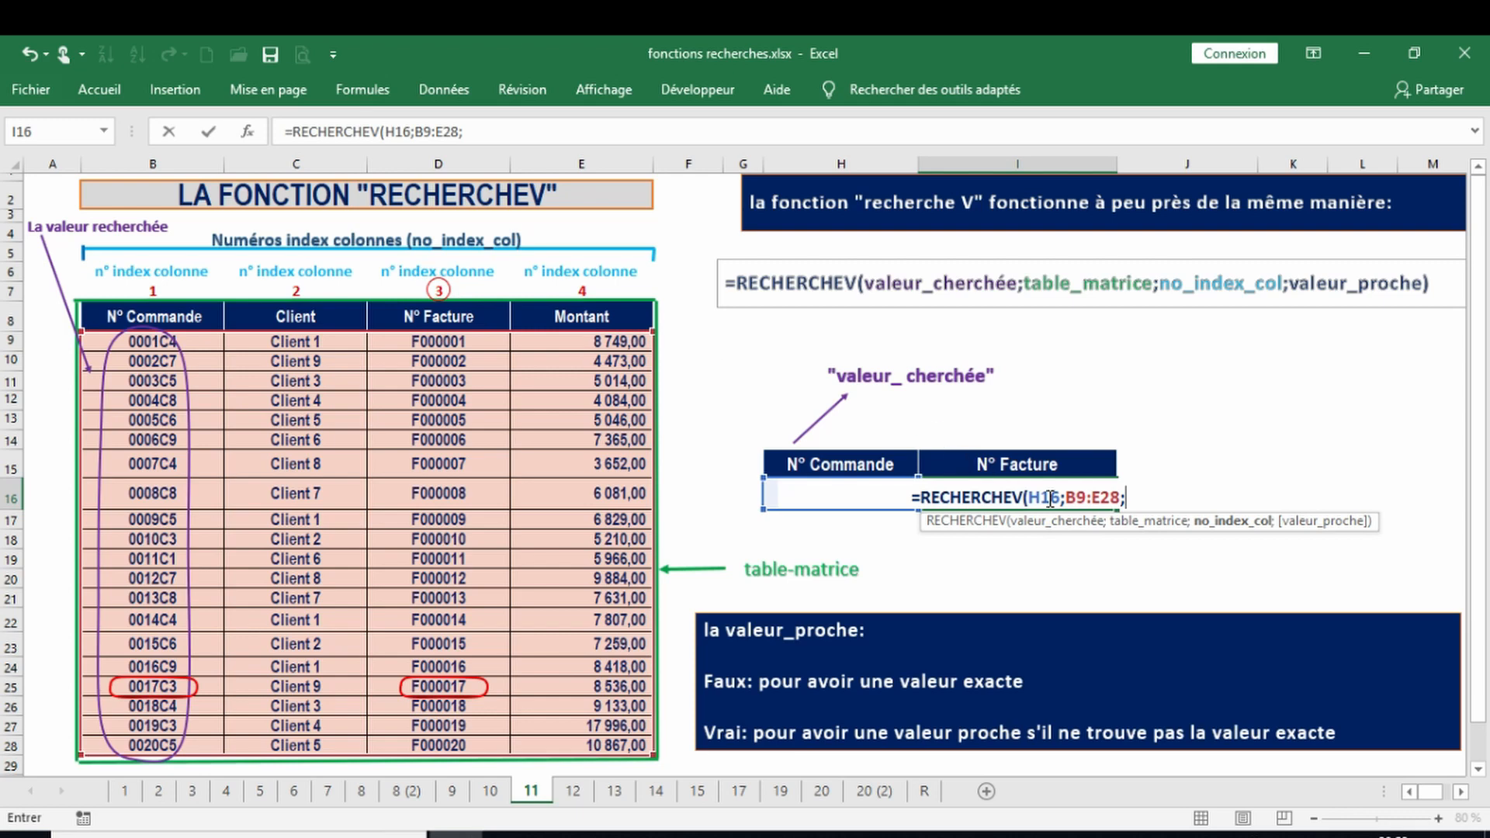
{"action": "type", "text": "3"}
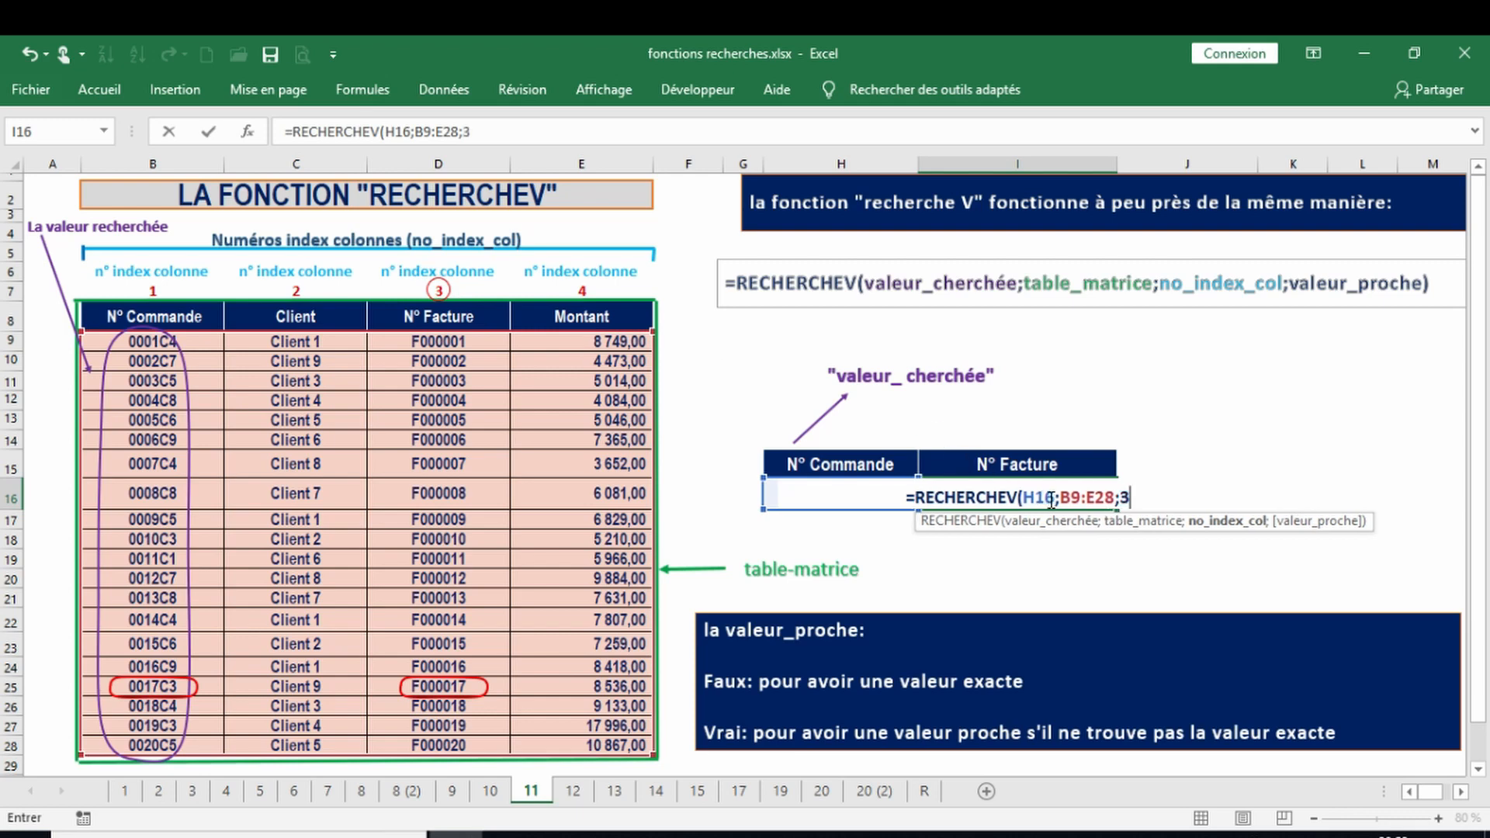
{"action": "type", "text": ";"}
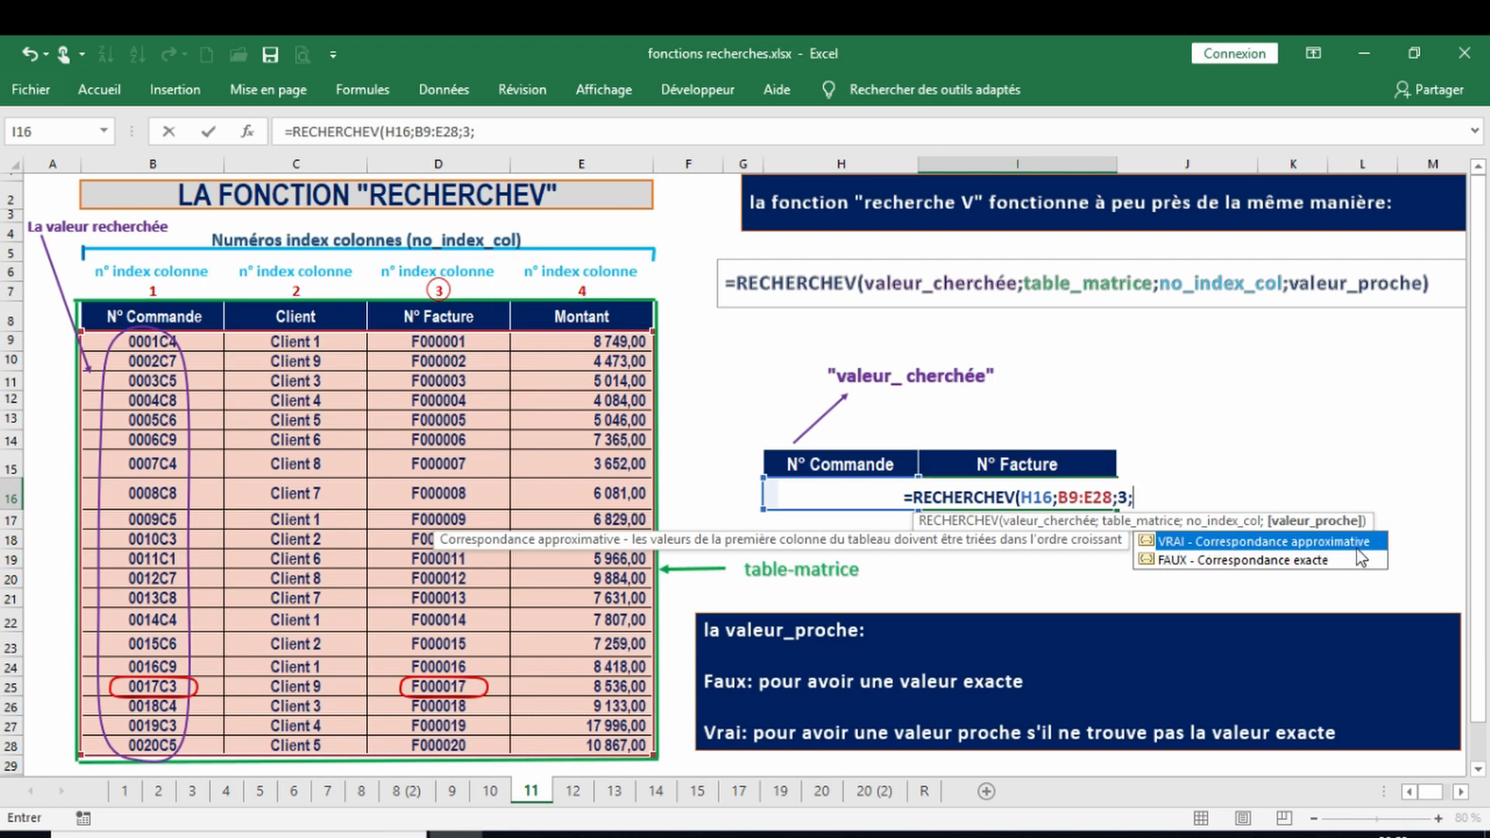
{"action": "double_click", "coordinate": [1208, 560]}
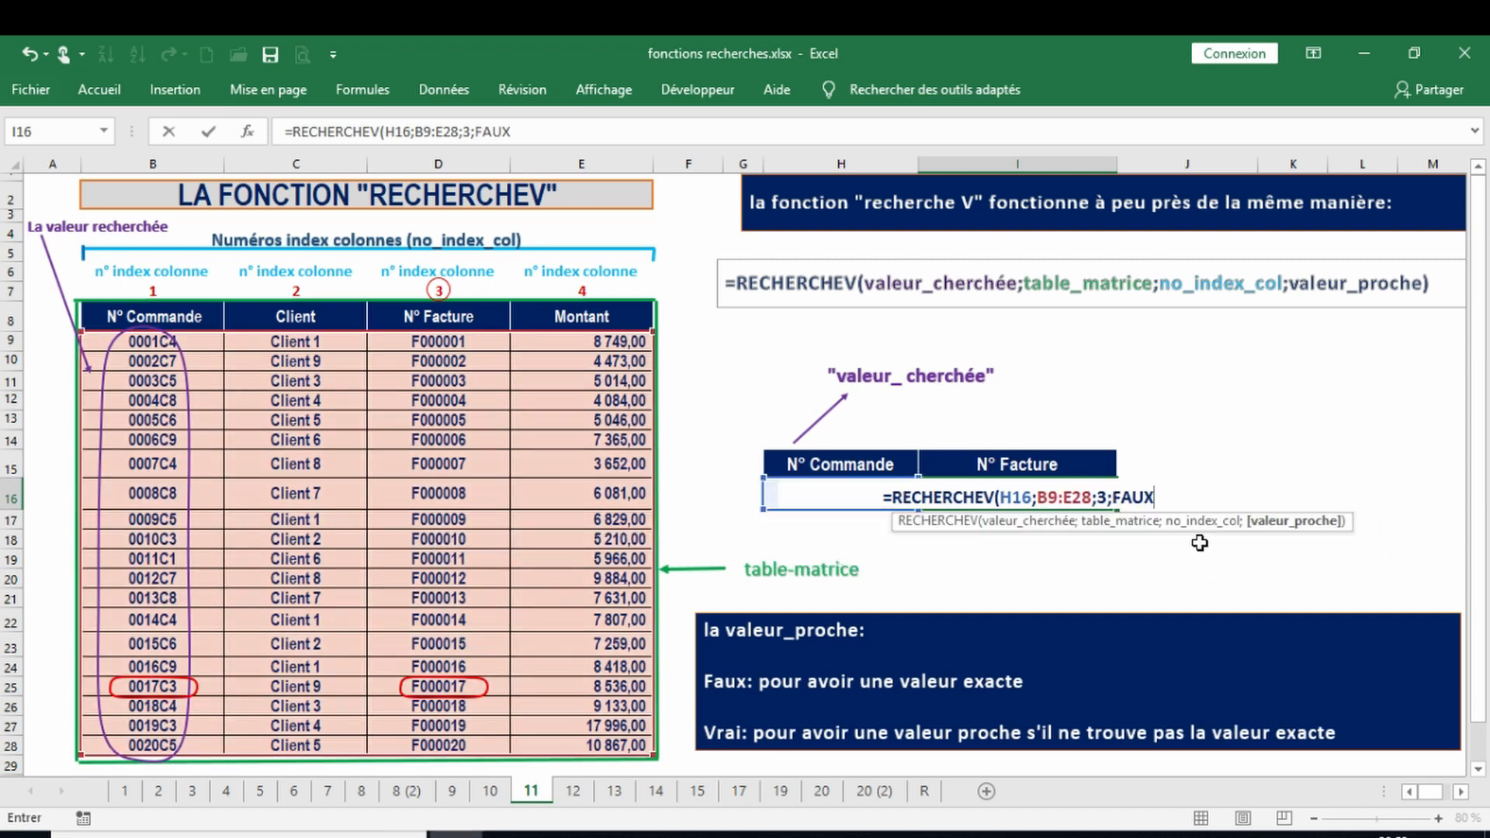
{"action": "type", "text": ")"}
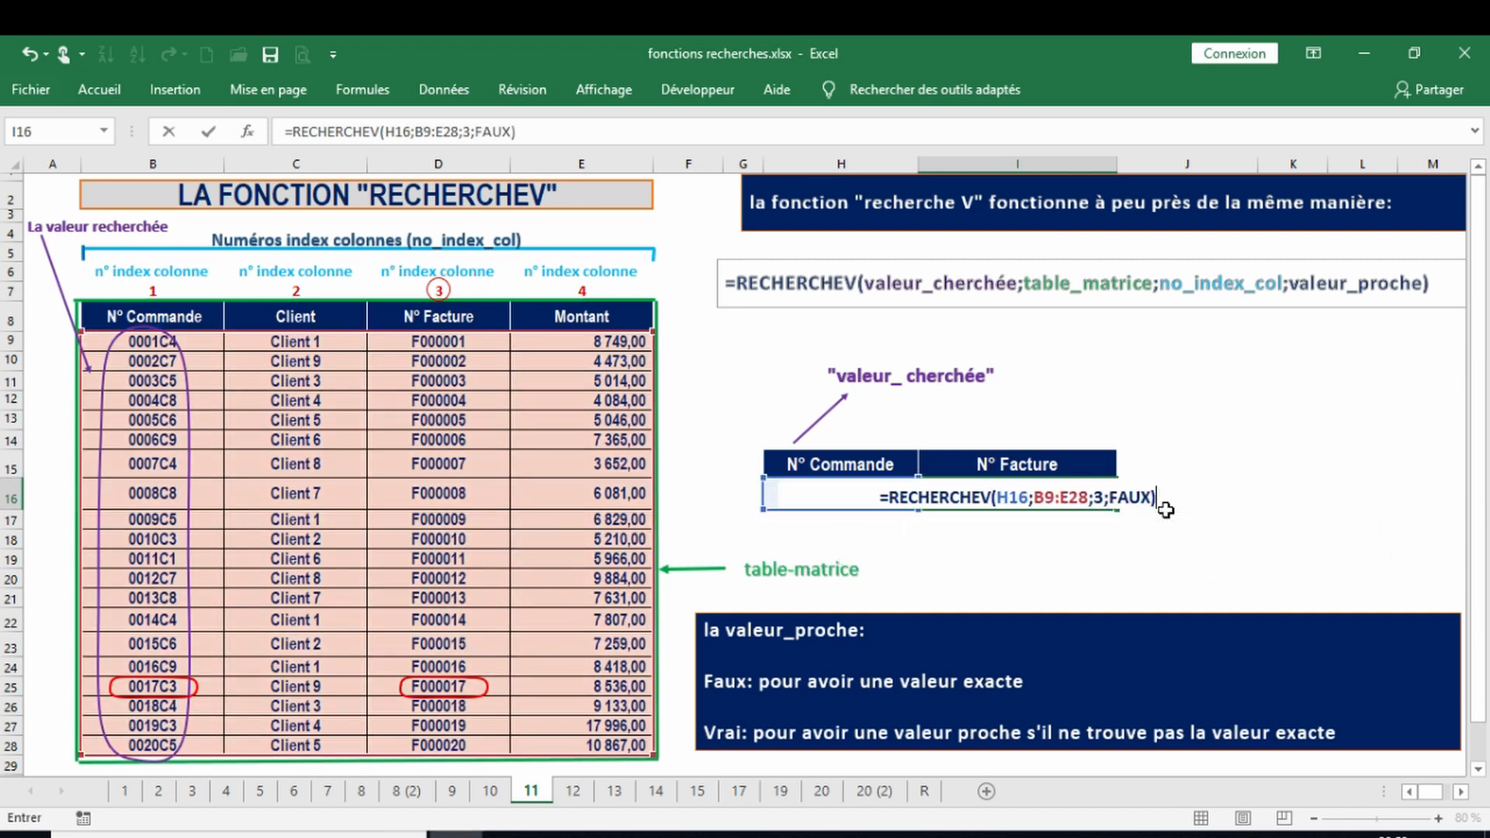
{"action": "key", "text": "Return"}
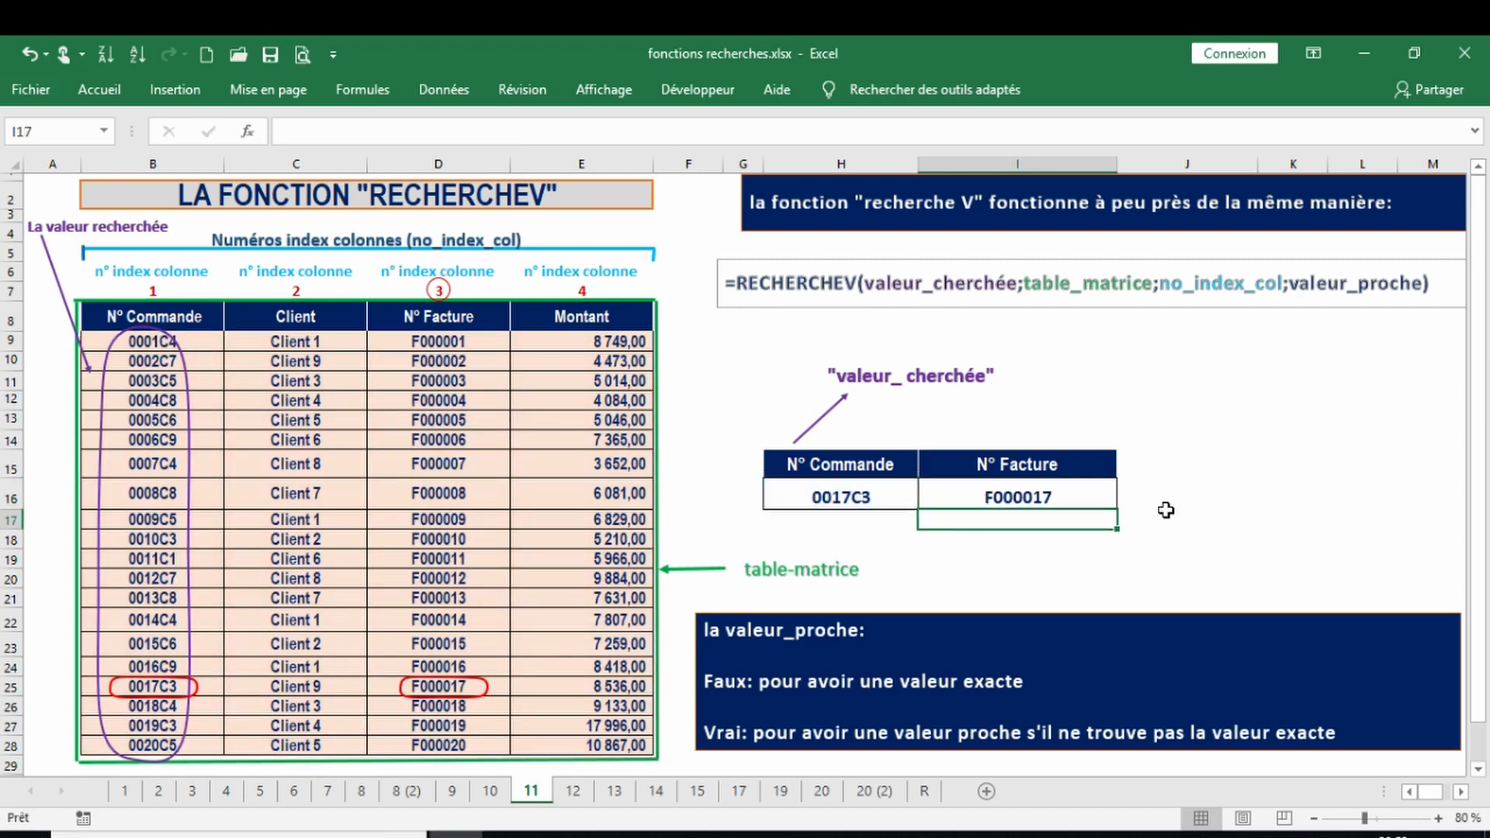
{"action": "left_click", "coordinate": [1065, 500]}
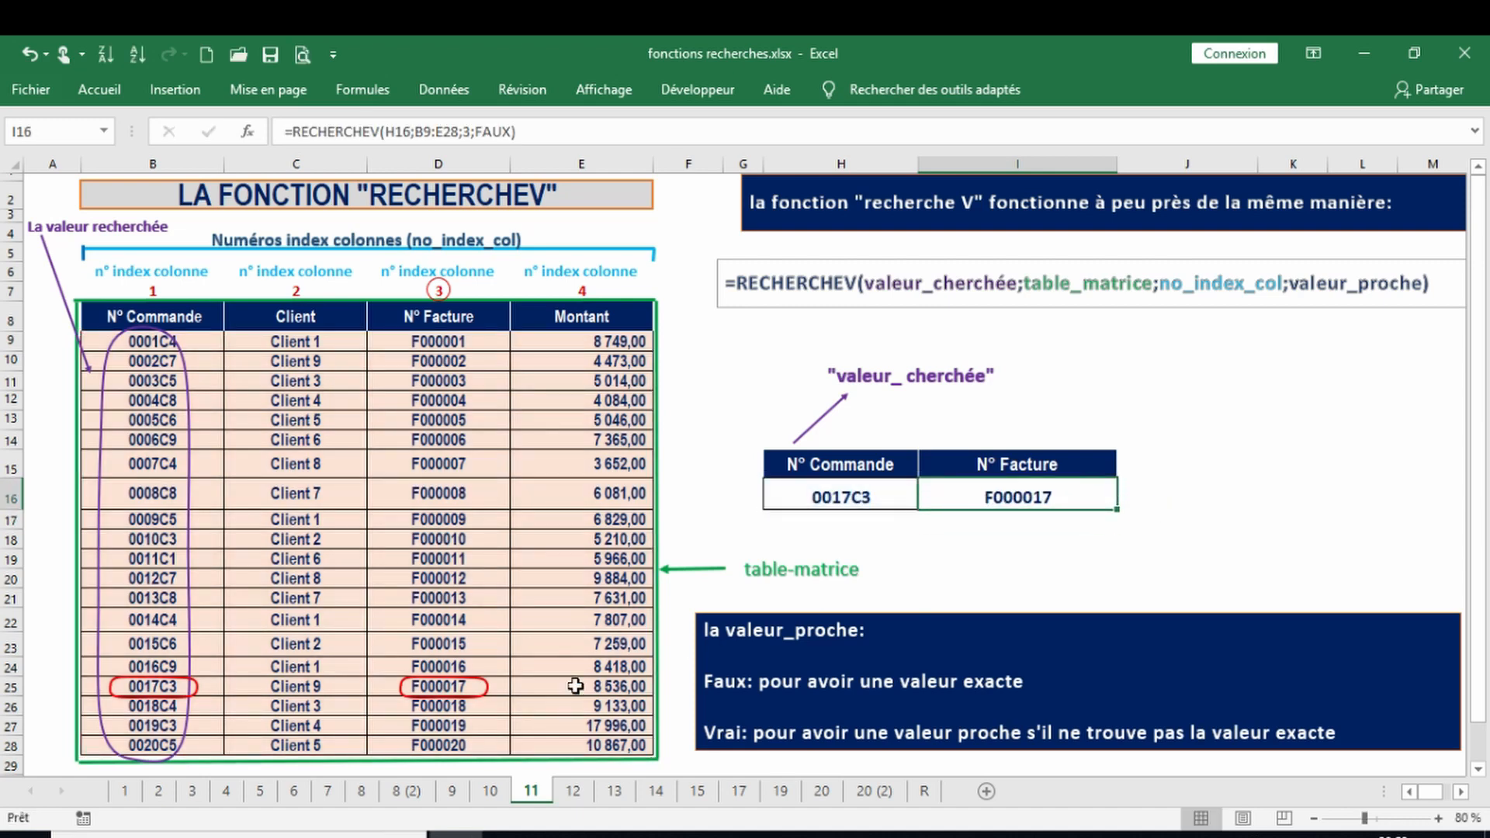
- Change the order number in cell H16 to 0008C8 to test the lookup
{"action": "left_click", "coordinate": [865, 500]}
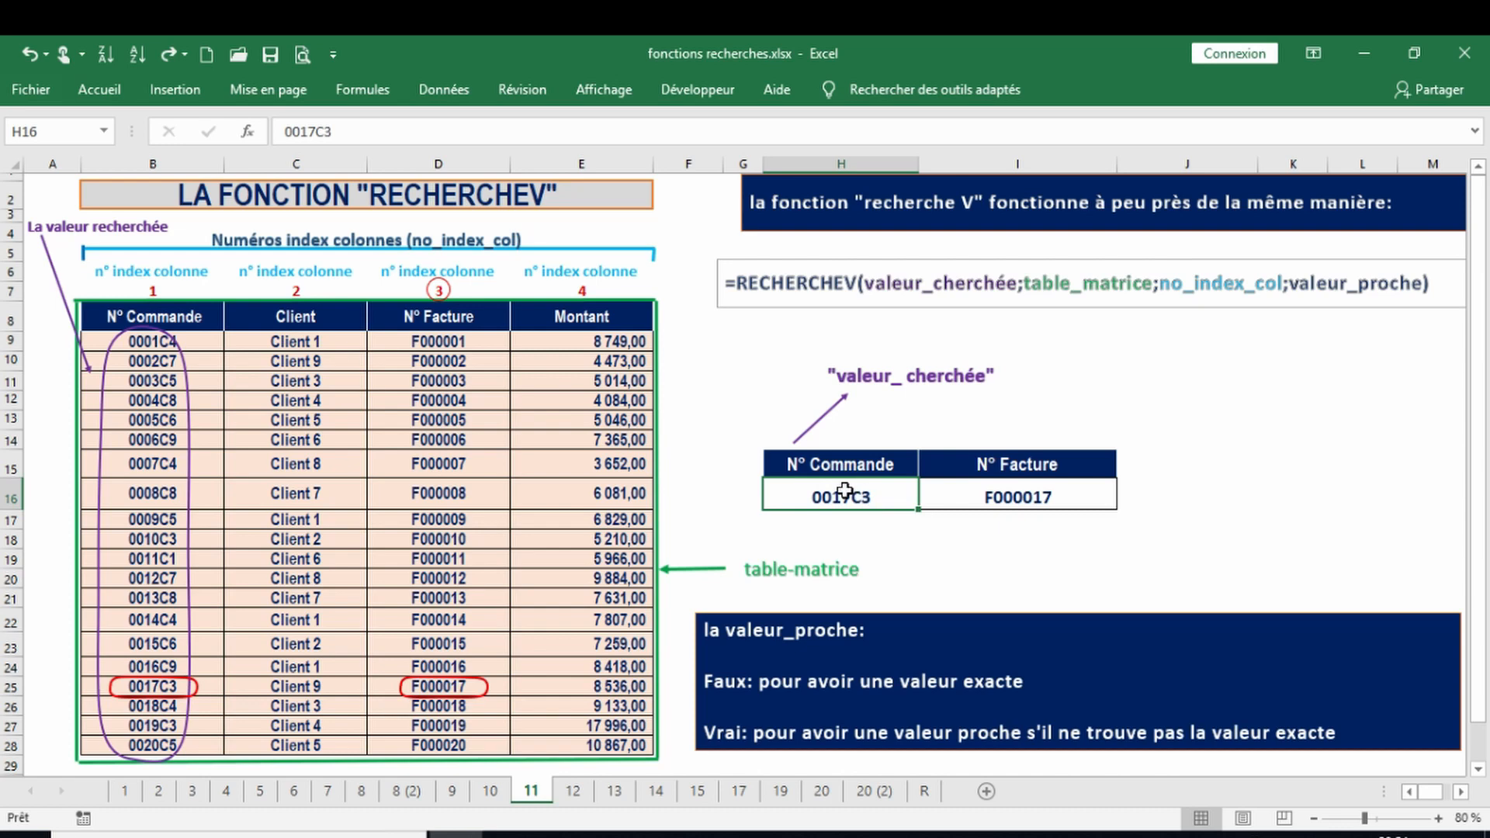
{"action": "type", "text": "0008C8"}
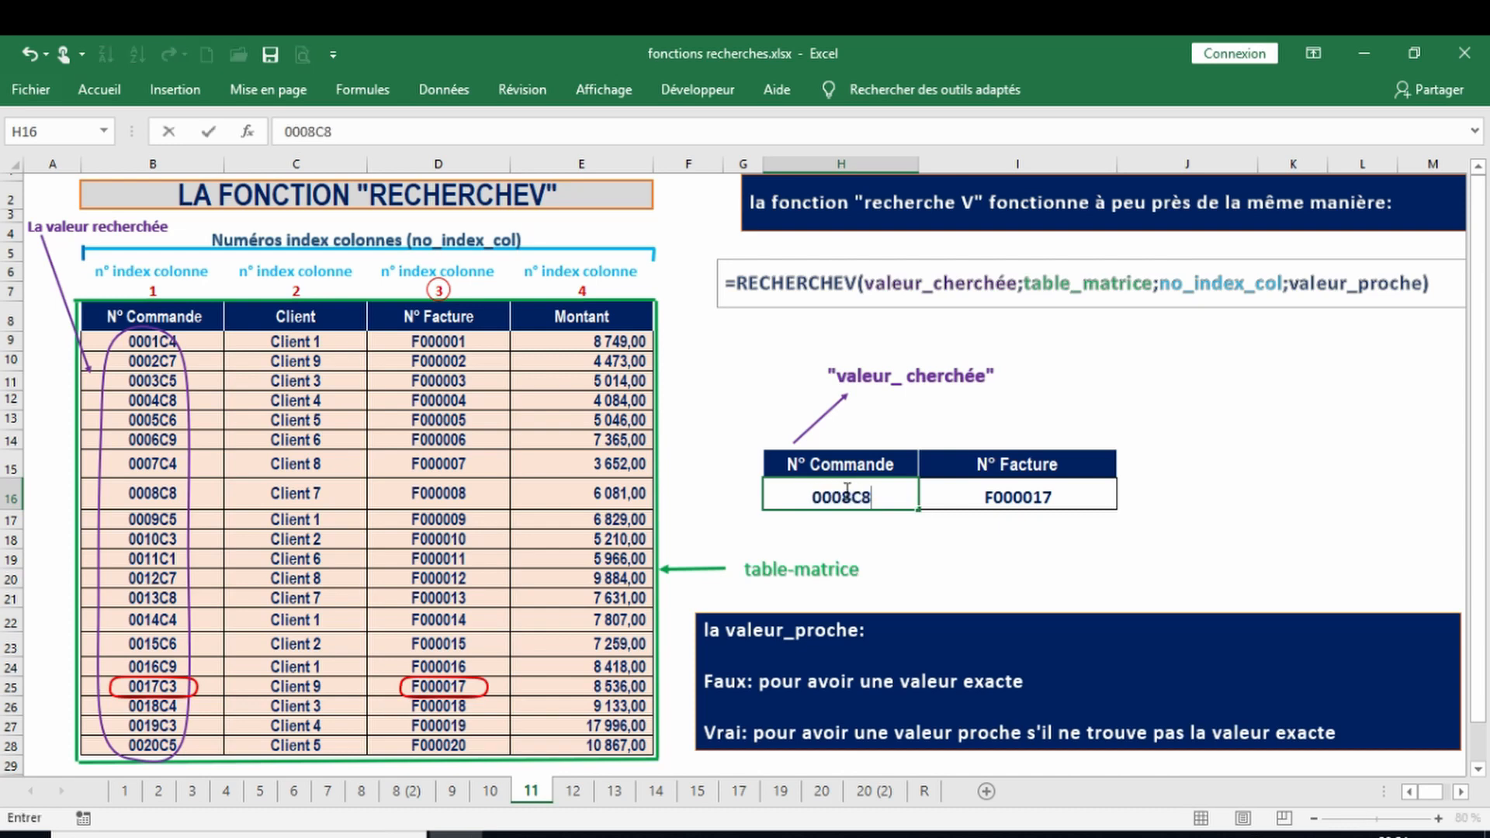
{"action": "key", "text": "Return"}
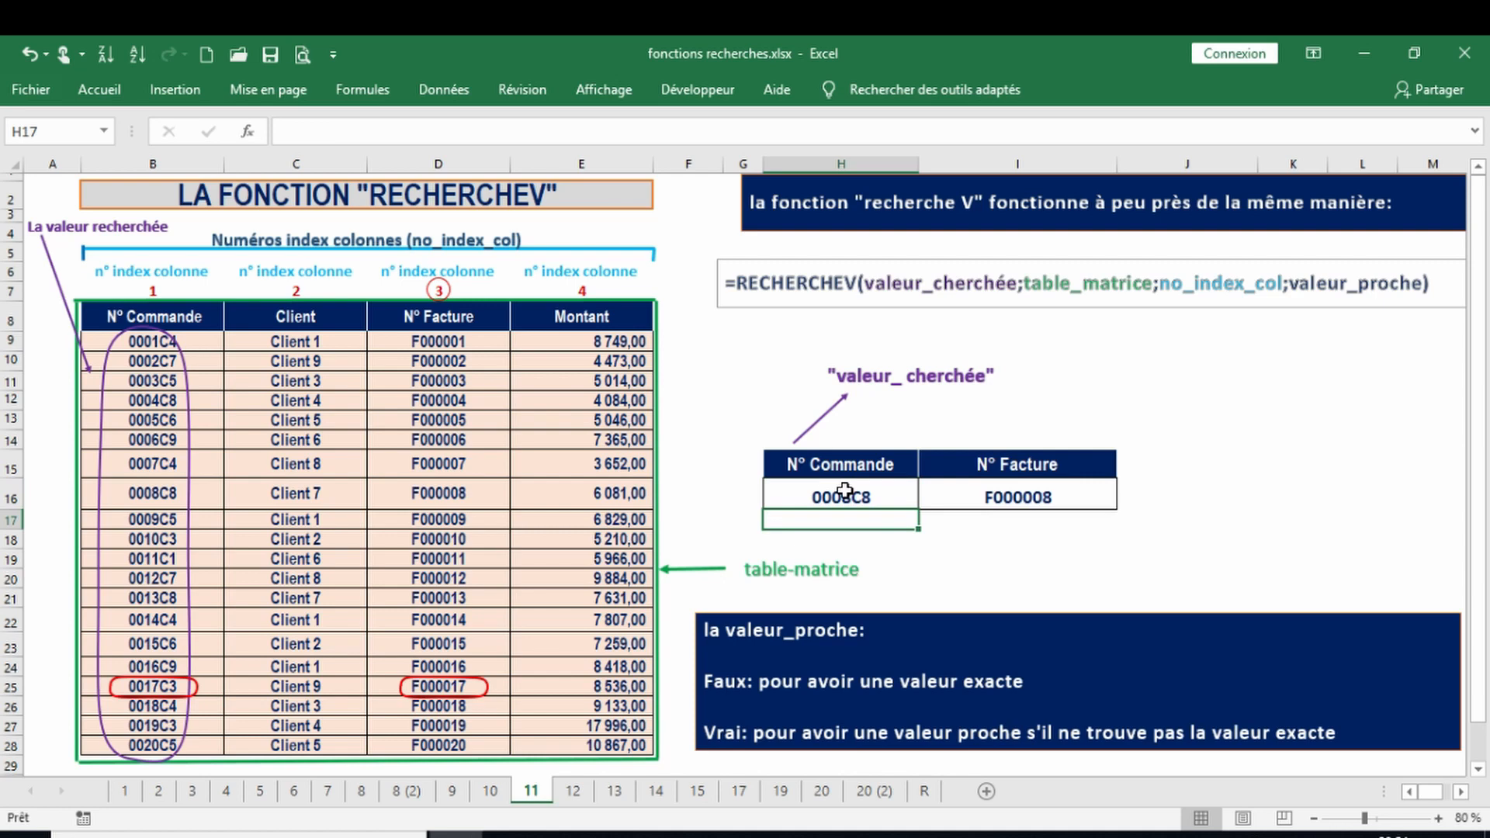
- Add a stray space to the order number in cell H16 to test the exact match
{"action": "left_click", "coordinate": [845, 491]}
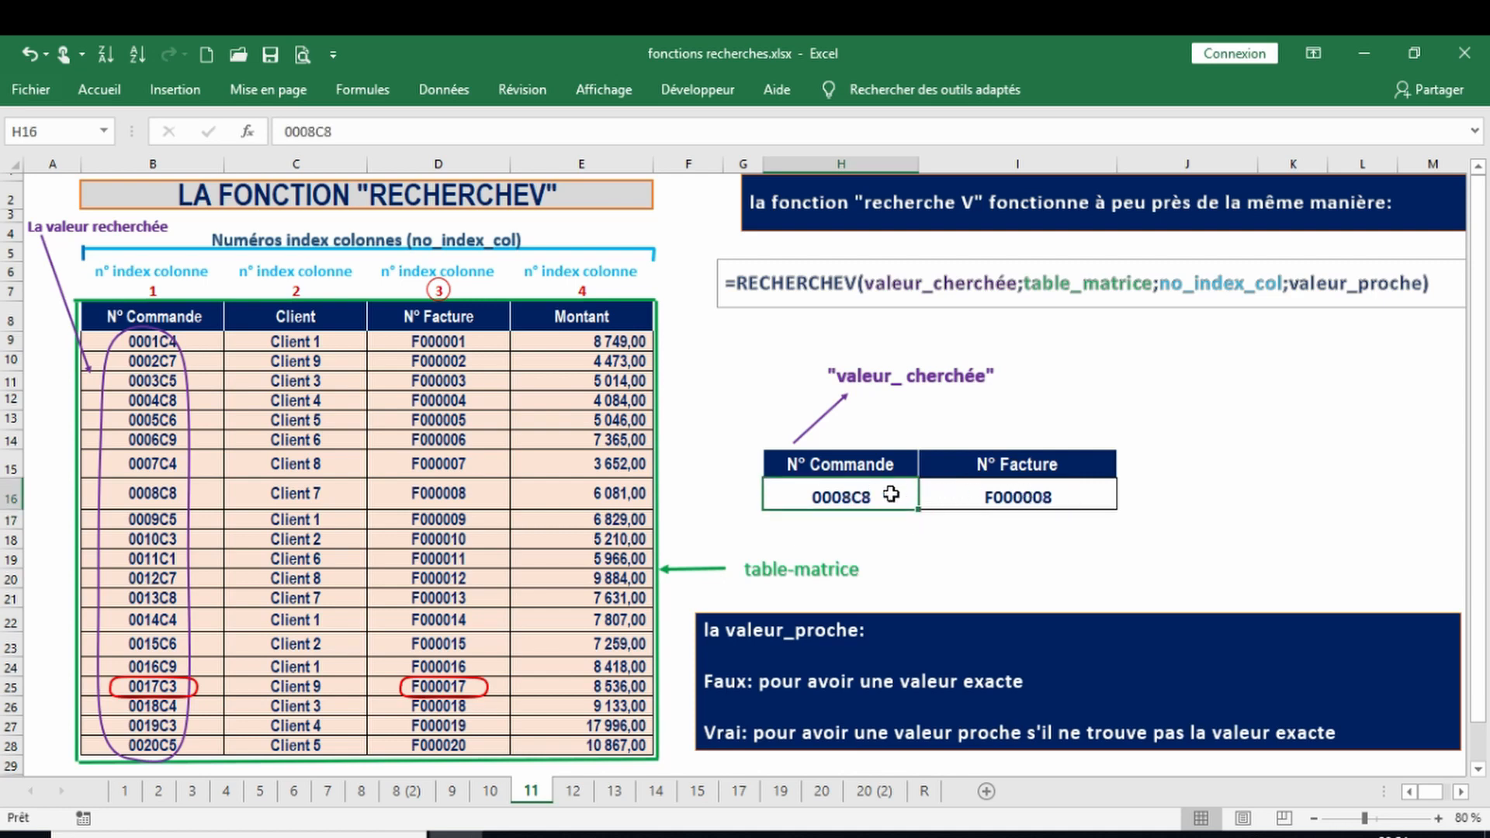
{"action": "double_click", "coordinate": [804, 495]}
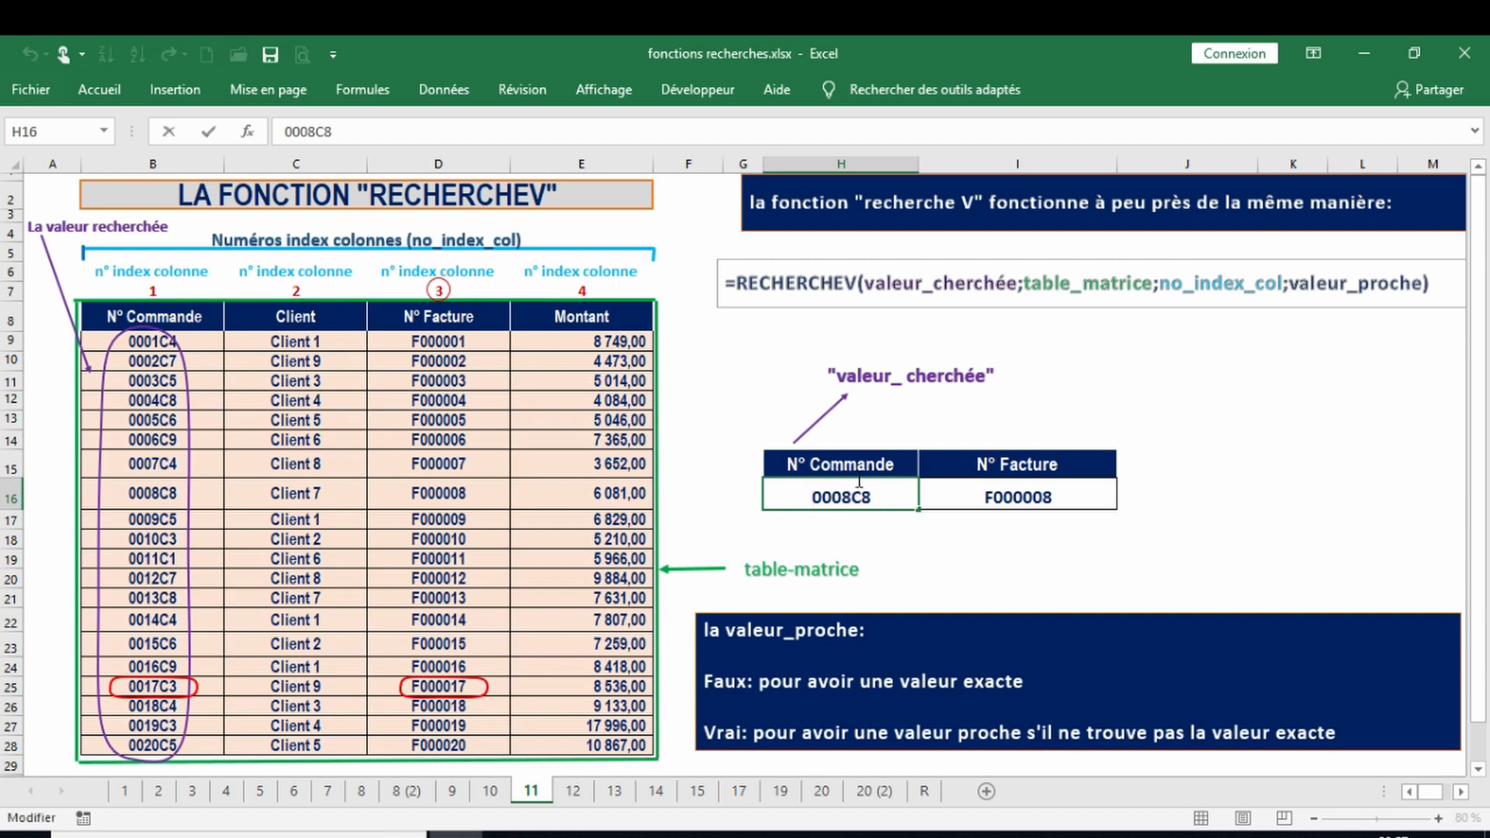
{"action": "key", "text": "Return"}
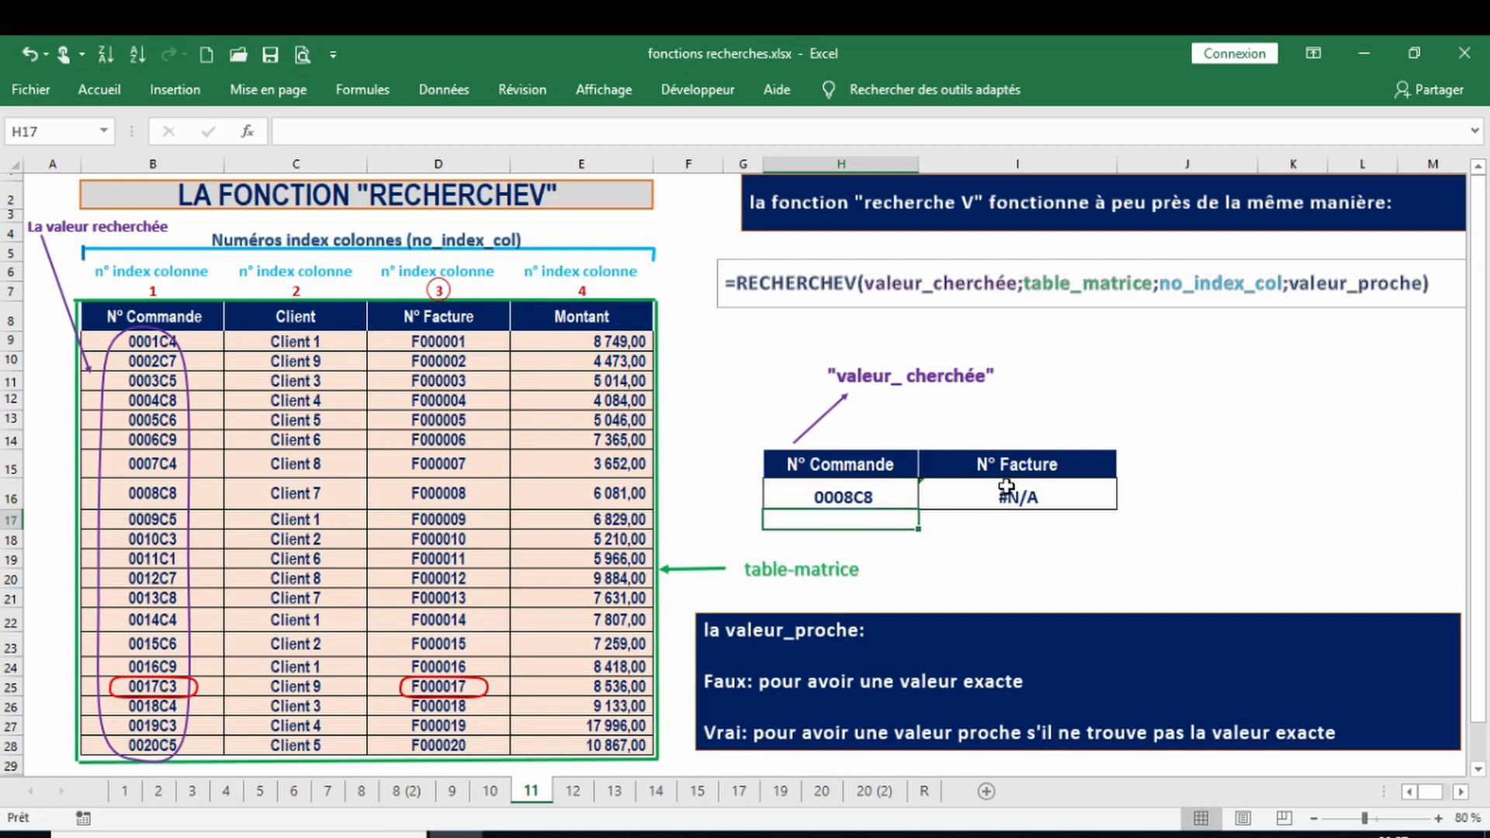
{"action": "left_click", "coordinate": [874, 502]}
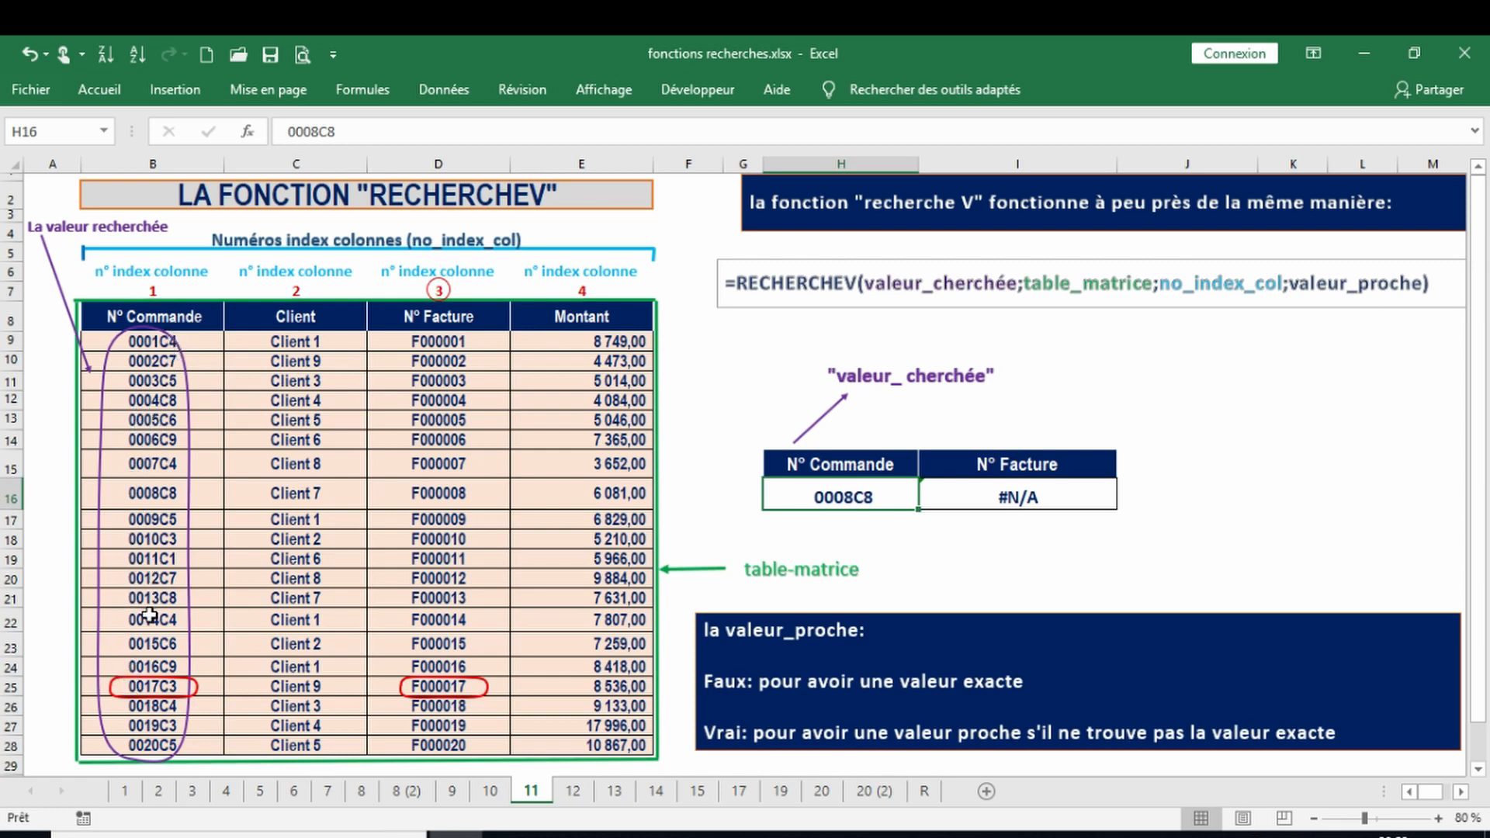
- Review sheets 12 to 14 to compare where the column holding the searched value sits in the table
{"action": "key", "text": "ctrl+Page_Down"}
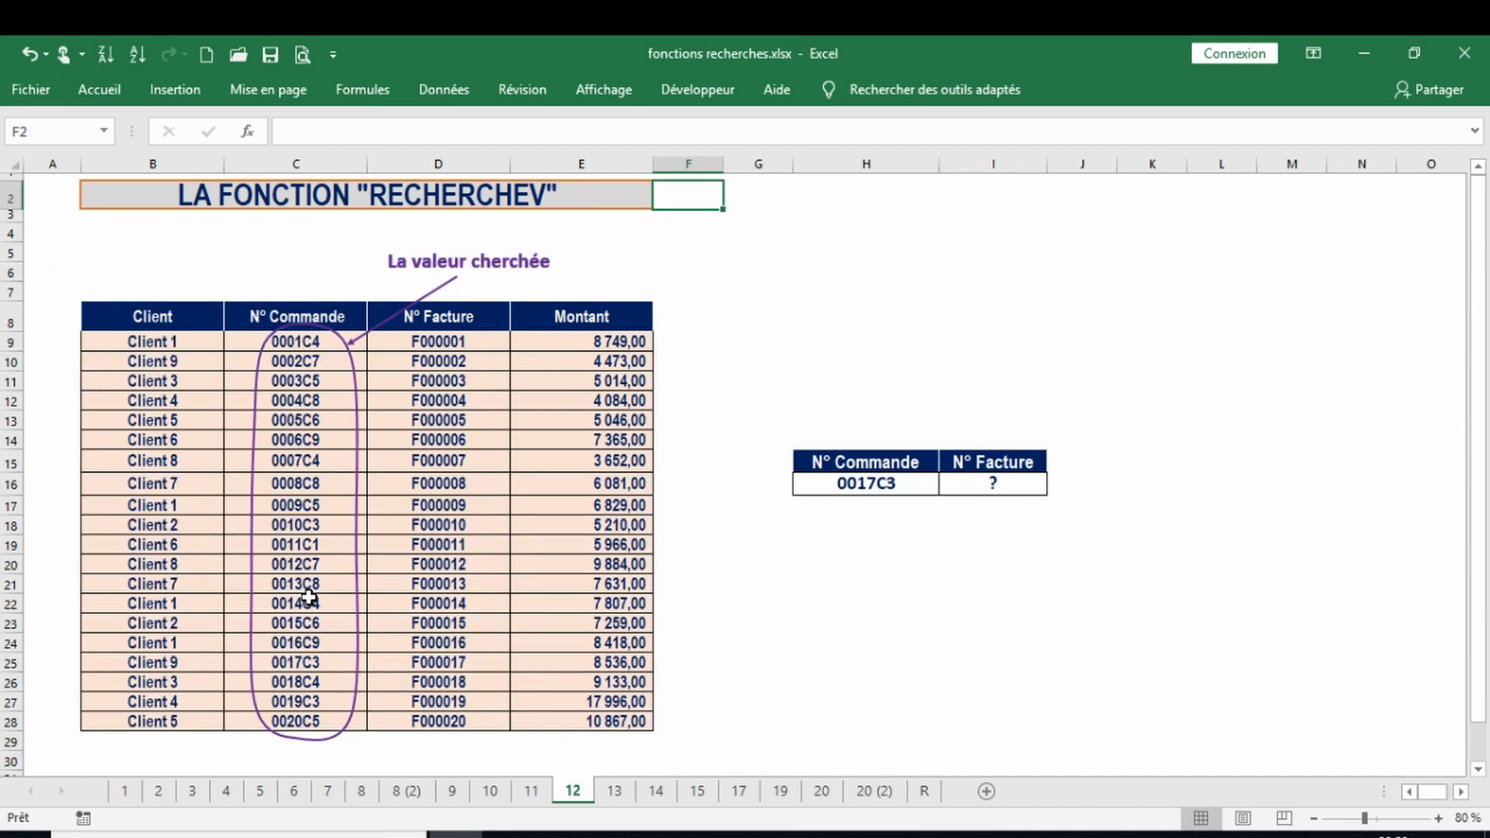
{"action": "key", "text": "ctrl+Page_Down"}
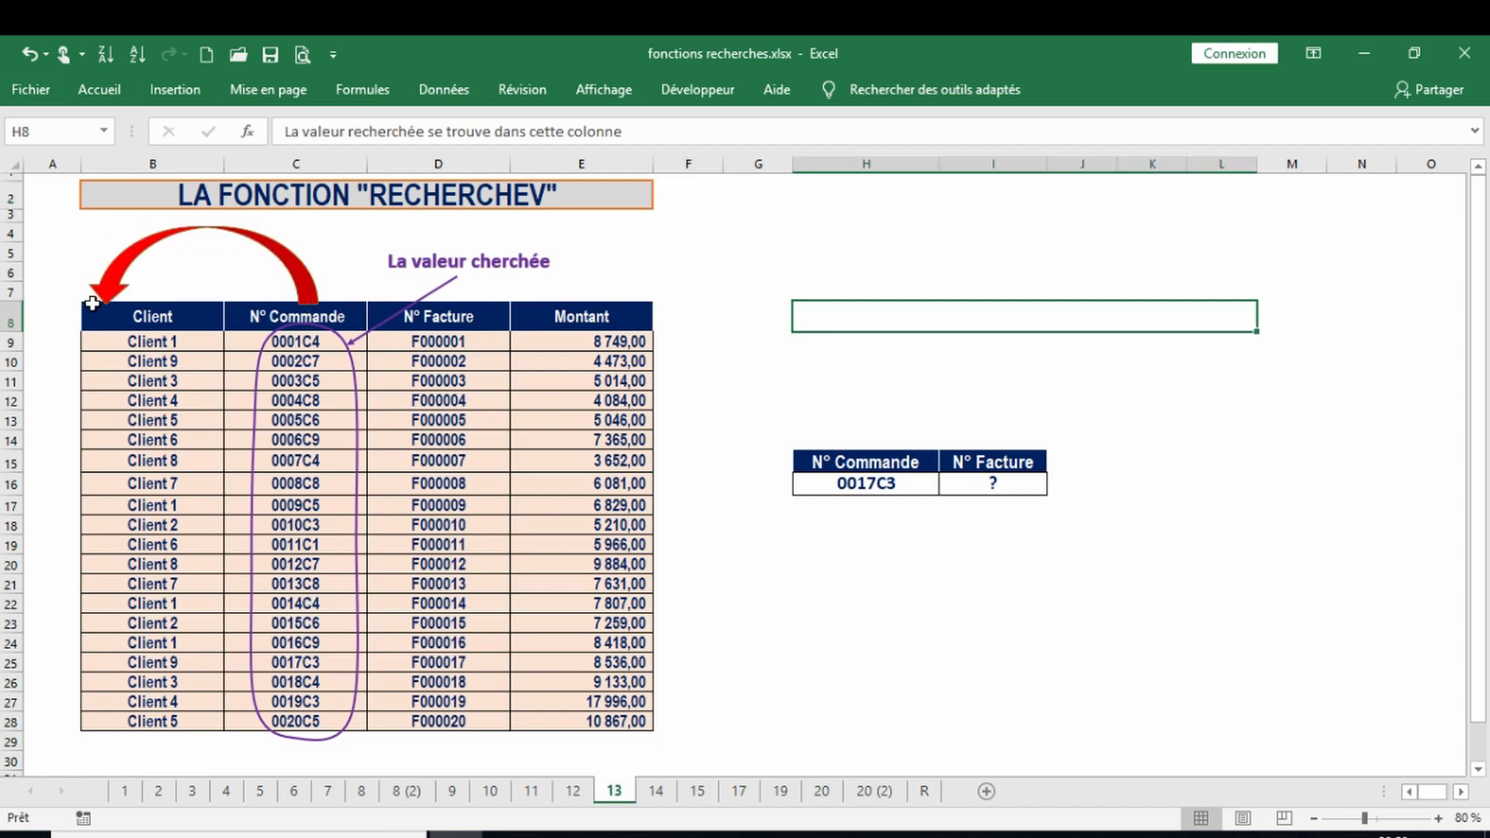
{"action": "key", "text": "ctrl+Page_Down"}
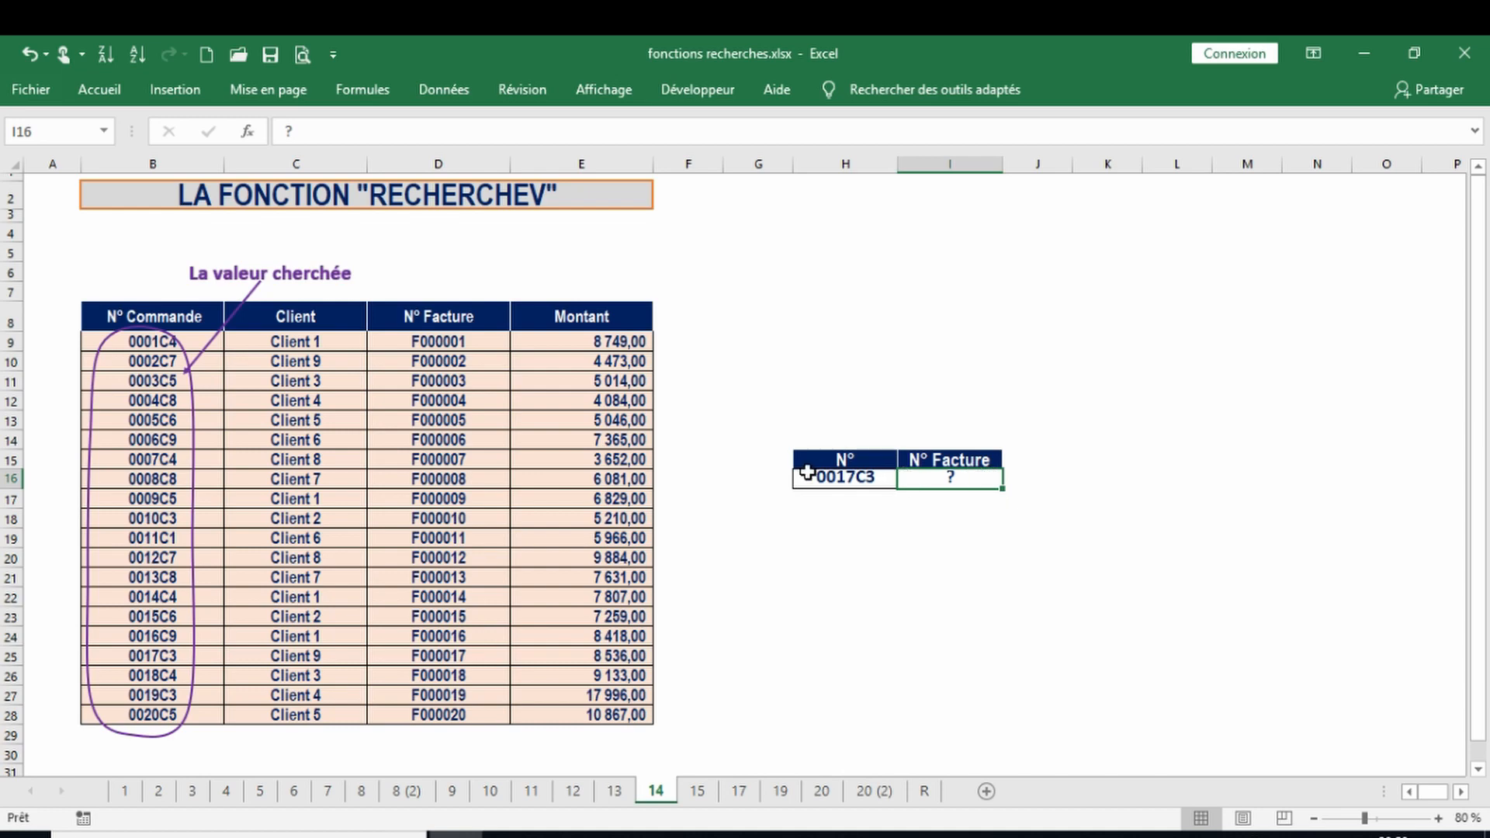
- On sheet 15 (2), paste the copied Date Facture and Date de règlement columns beside table 1 from cell F10, leaving F11 selected
{"action": "key", "text": "ctrl+Page_Down"}
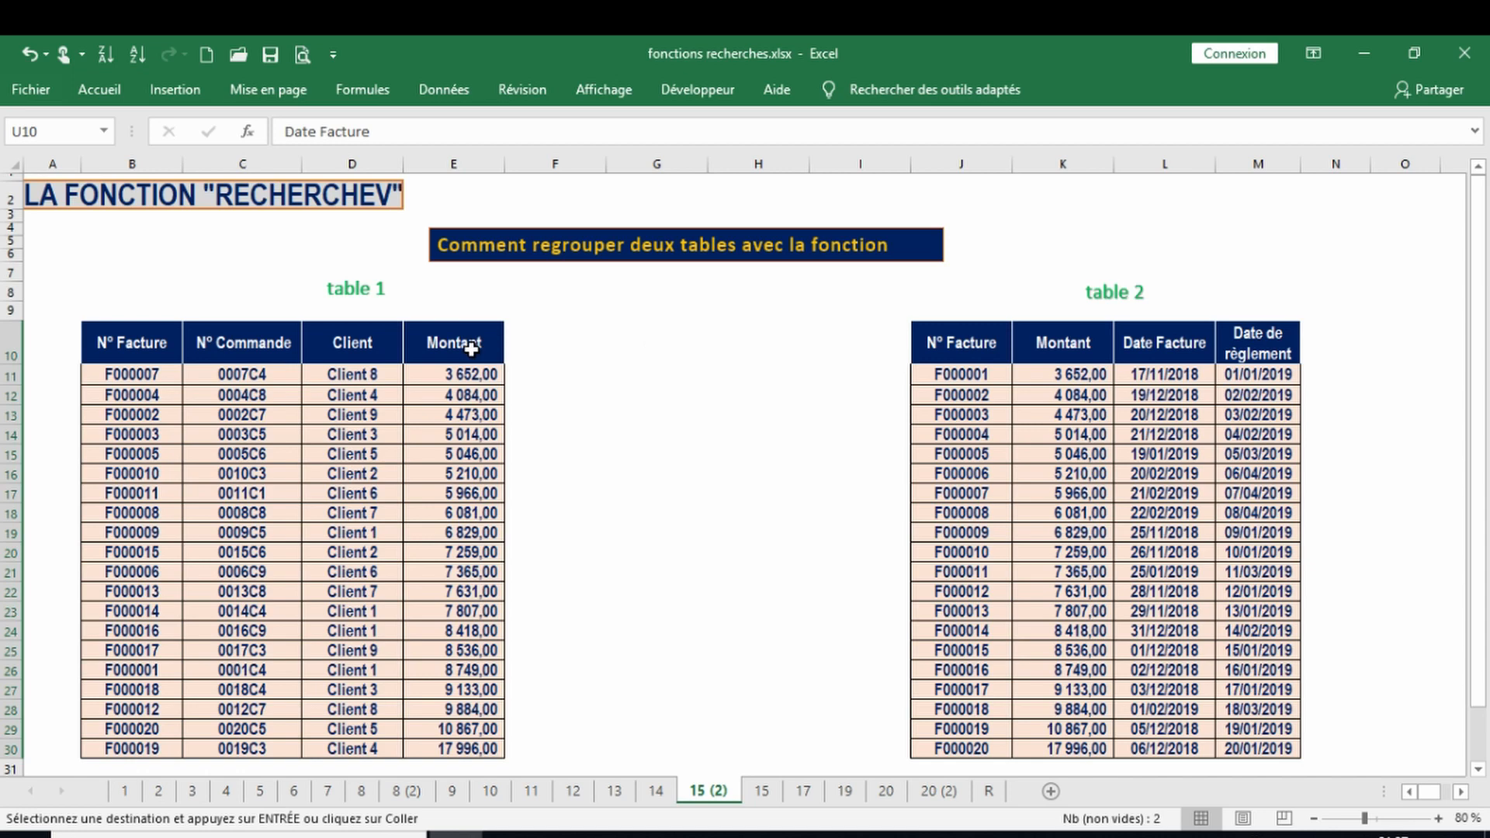
{"action": "left_click", "coordinate": [536, 335]}
{"action": "key", "text": "ctrl+v"}
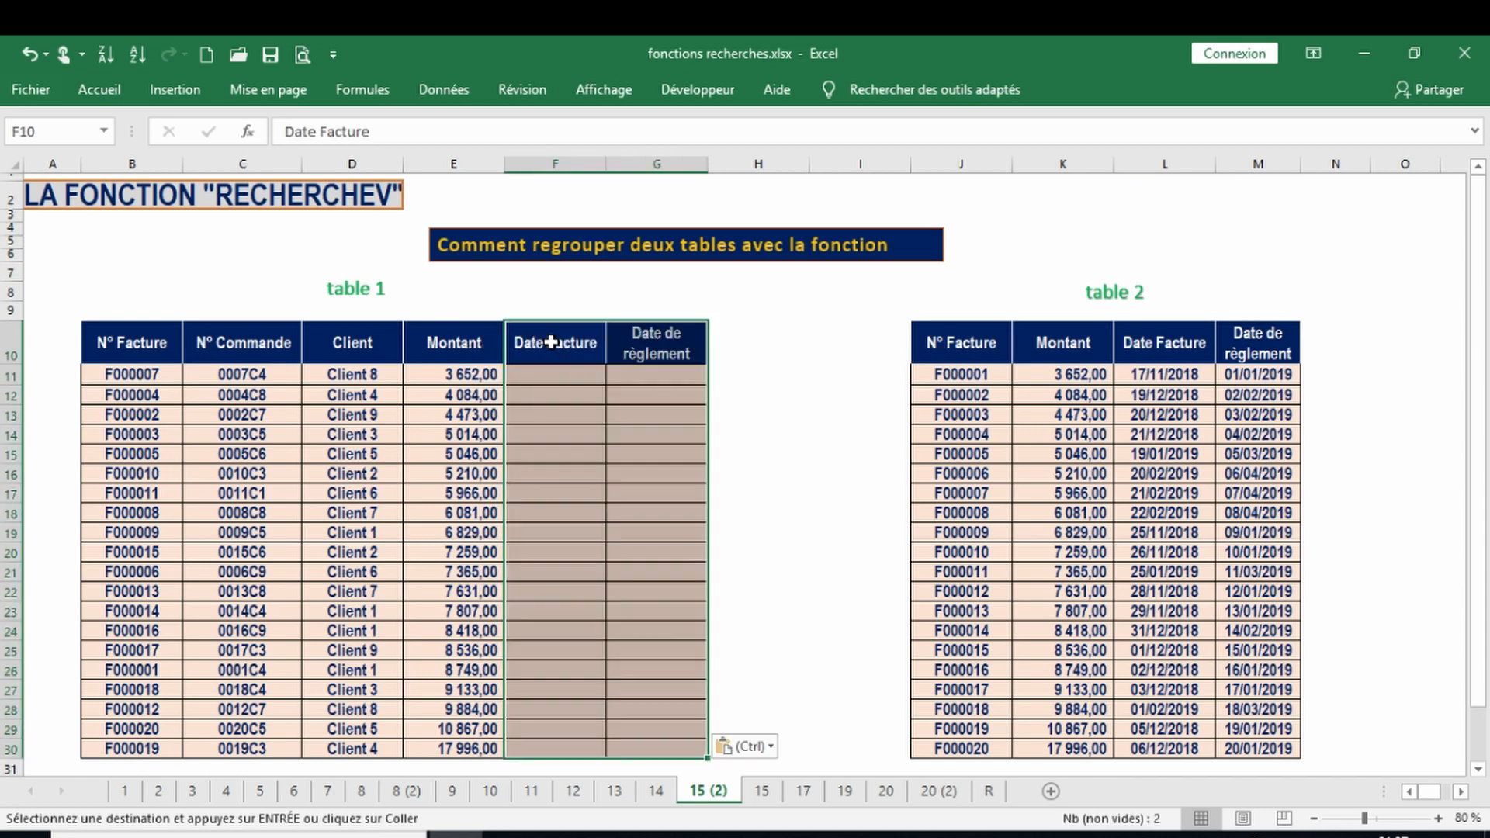
{"action": "left_click", "coordinate": [582, 370]}
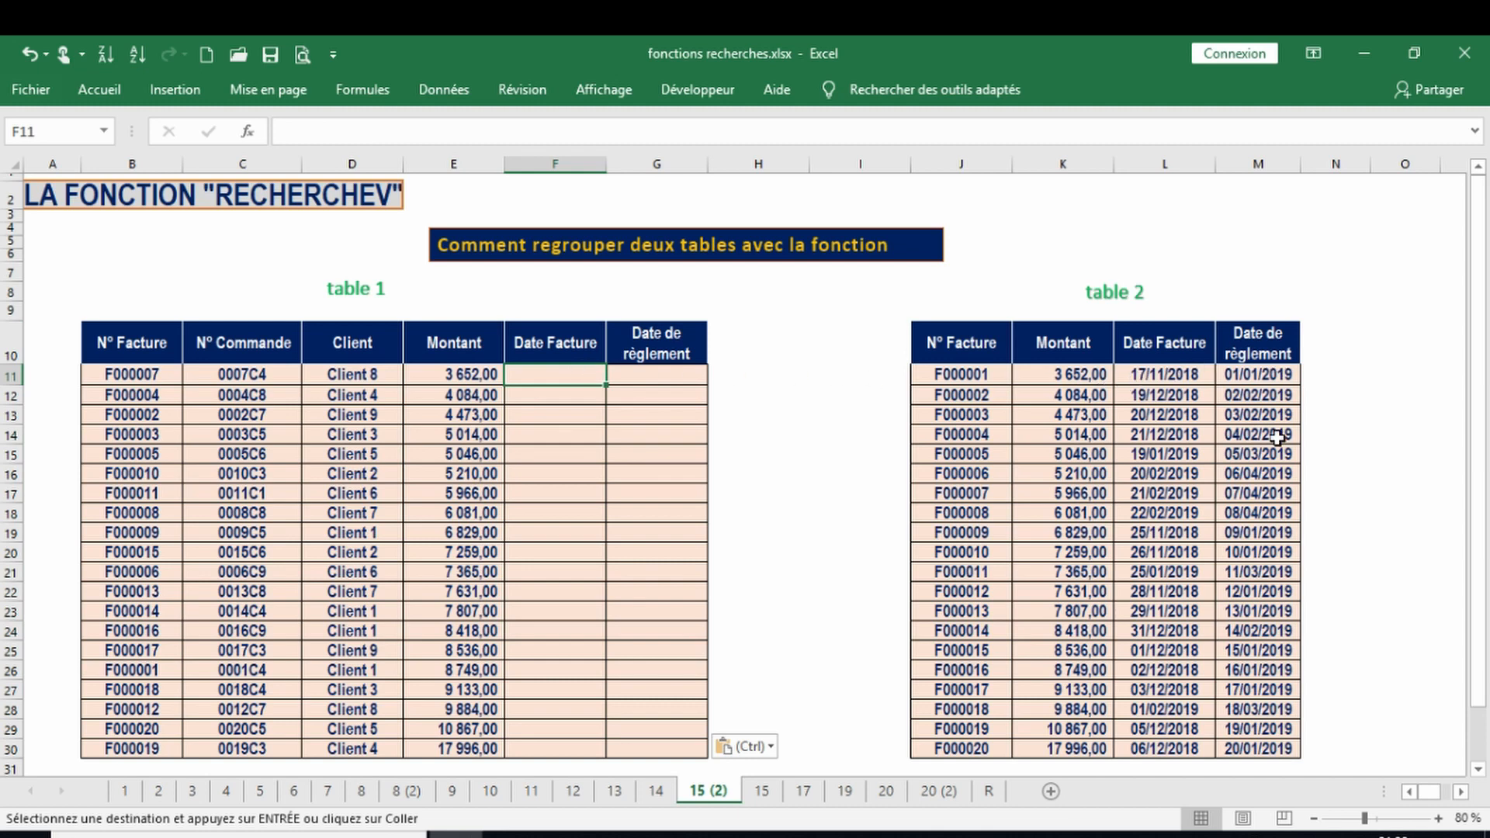
{"action": "key", "text": "Escape"}
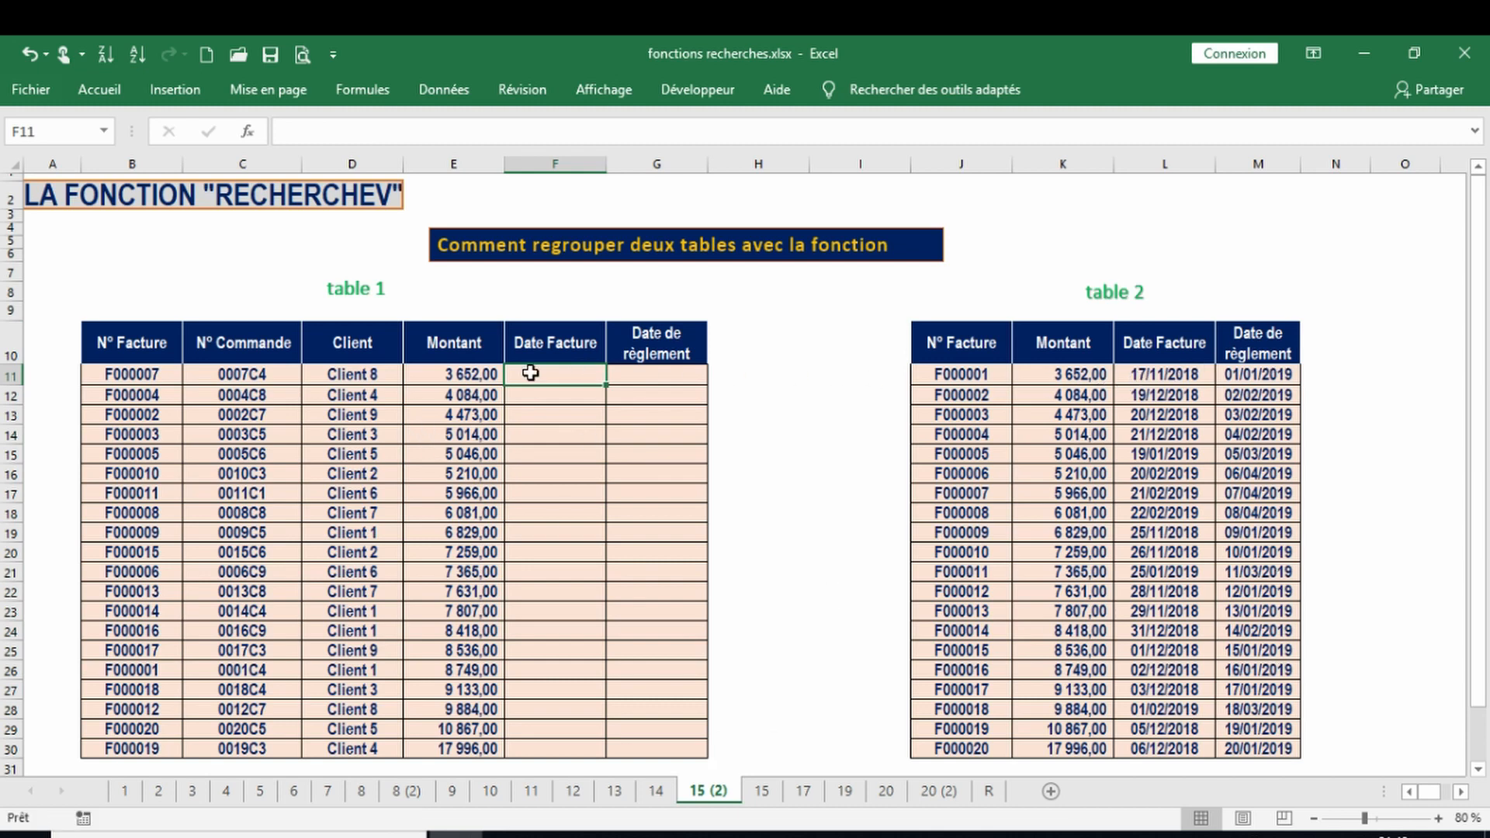
- Enter =RECHERCHEV(B11;J11:M30;3;FAUX) in cell F11 to look up the invoice date in table 2
{"action": "double_click", "coordinate": [530, 373]}
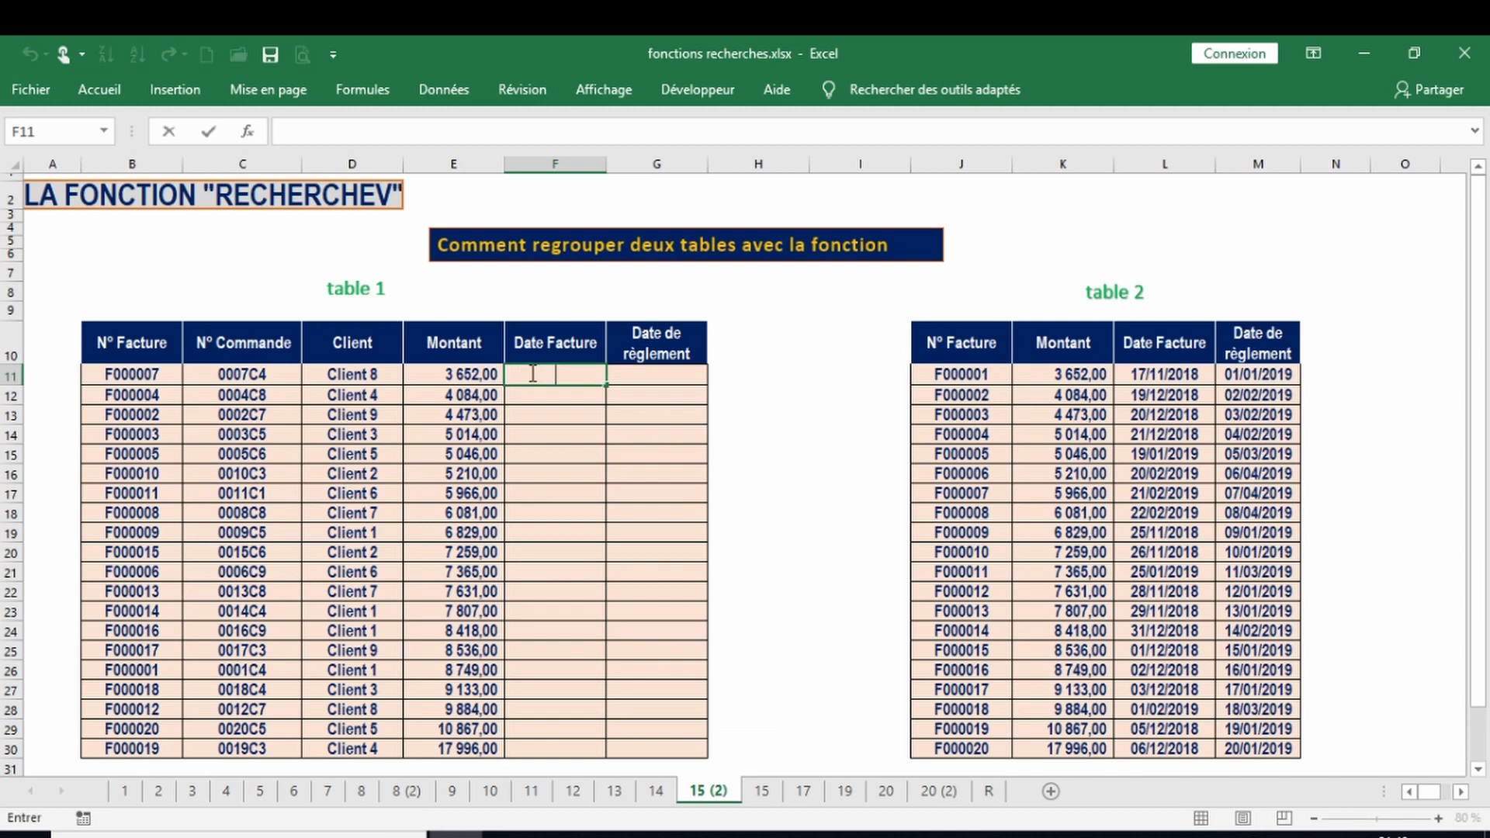
{"action": "type", "text": "=RECHERCHEV("}
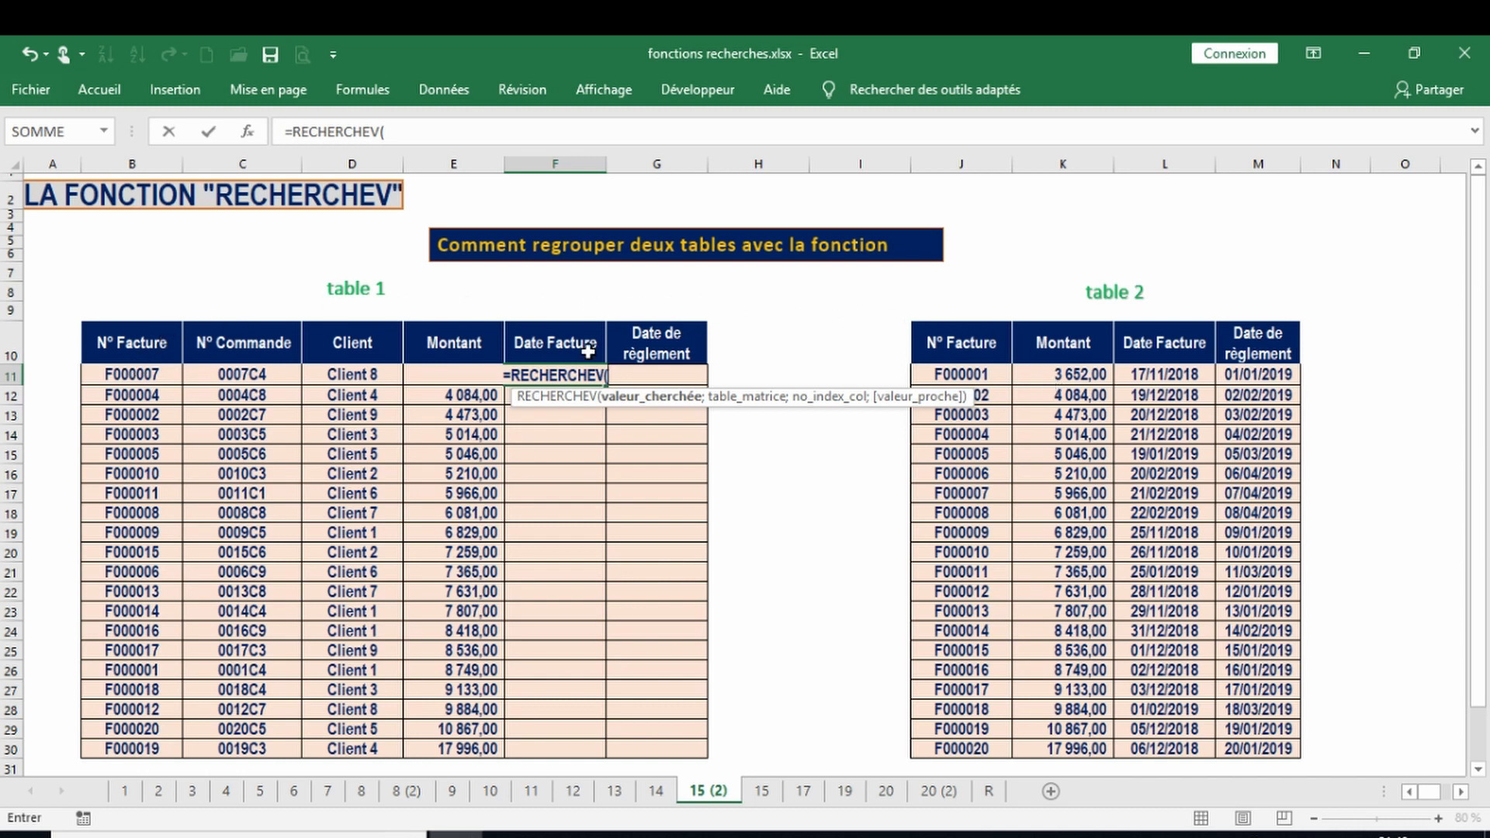
{"action": "left_click", "coordinate": [137, 366]}
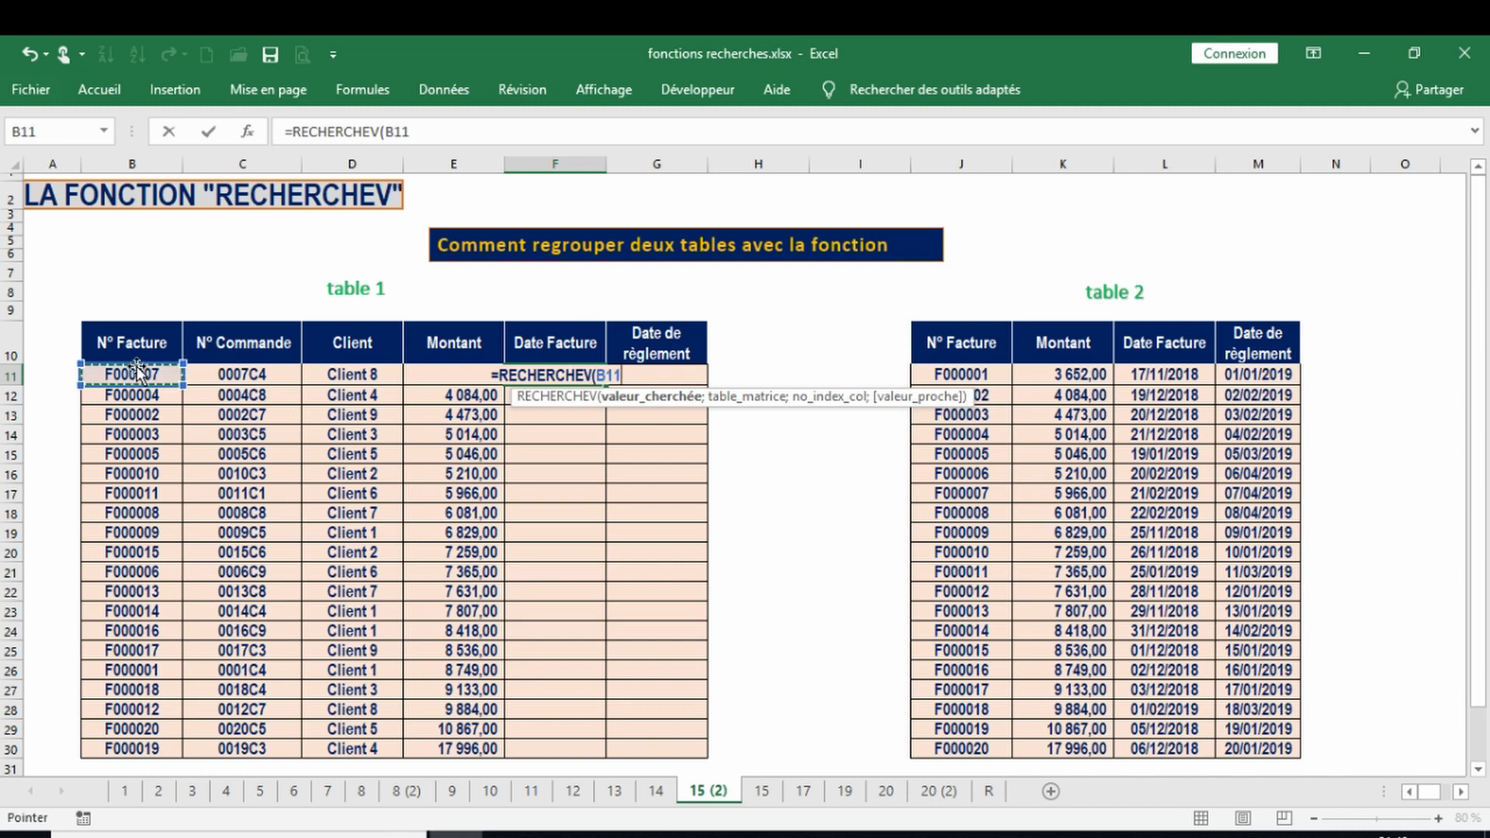
{"action": "type", "text": ";"}
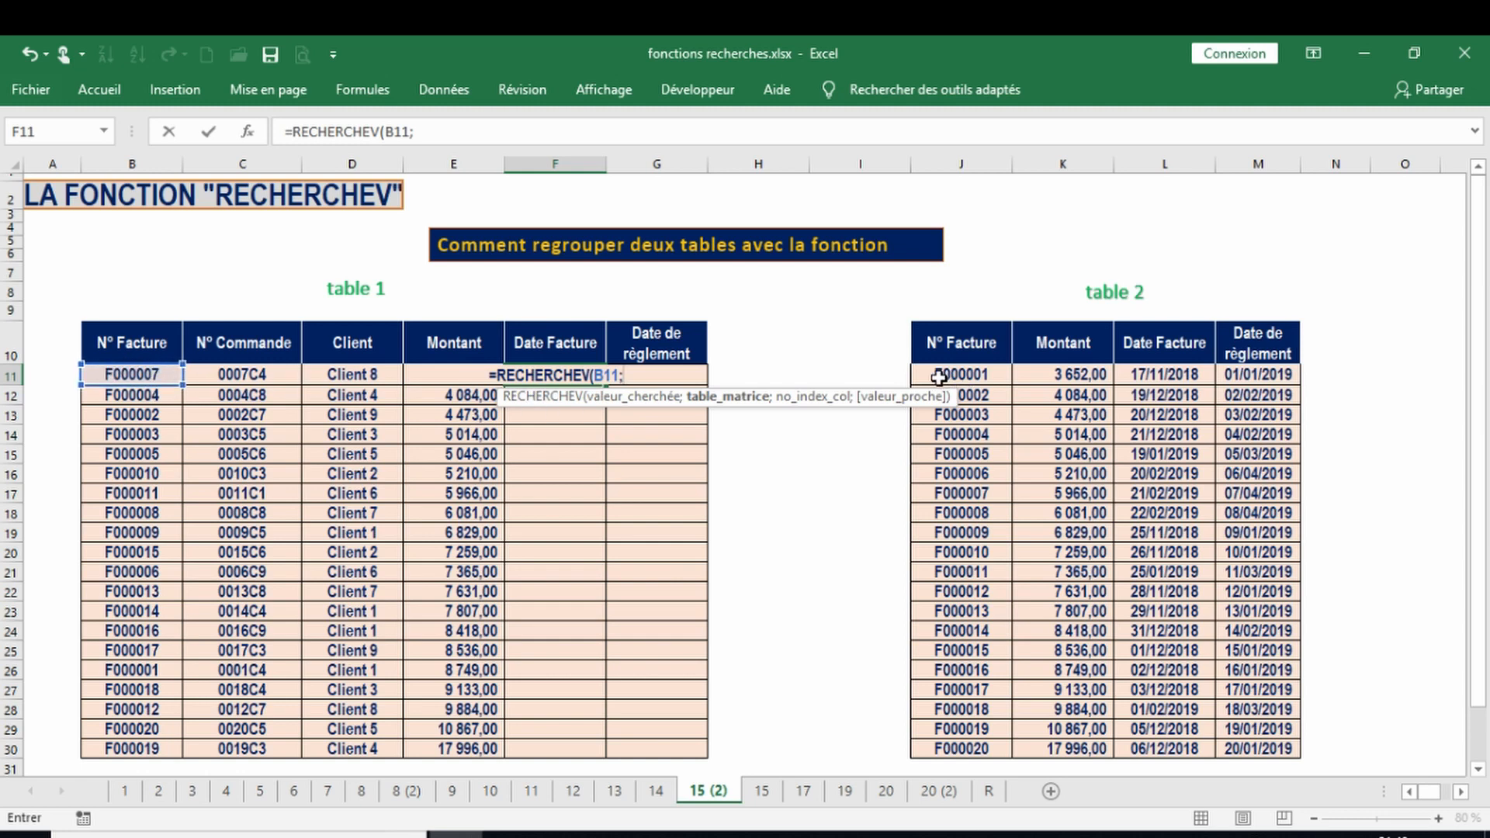
{"action": "left_click_drag", "start_coordinate": [940, 375], "coordinate": [1244, 712]}
{"action": "type", "text": ";"}
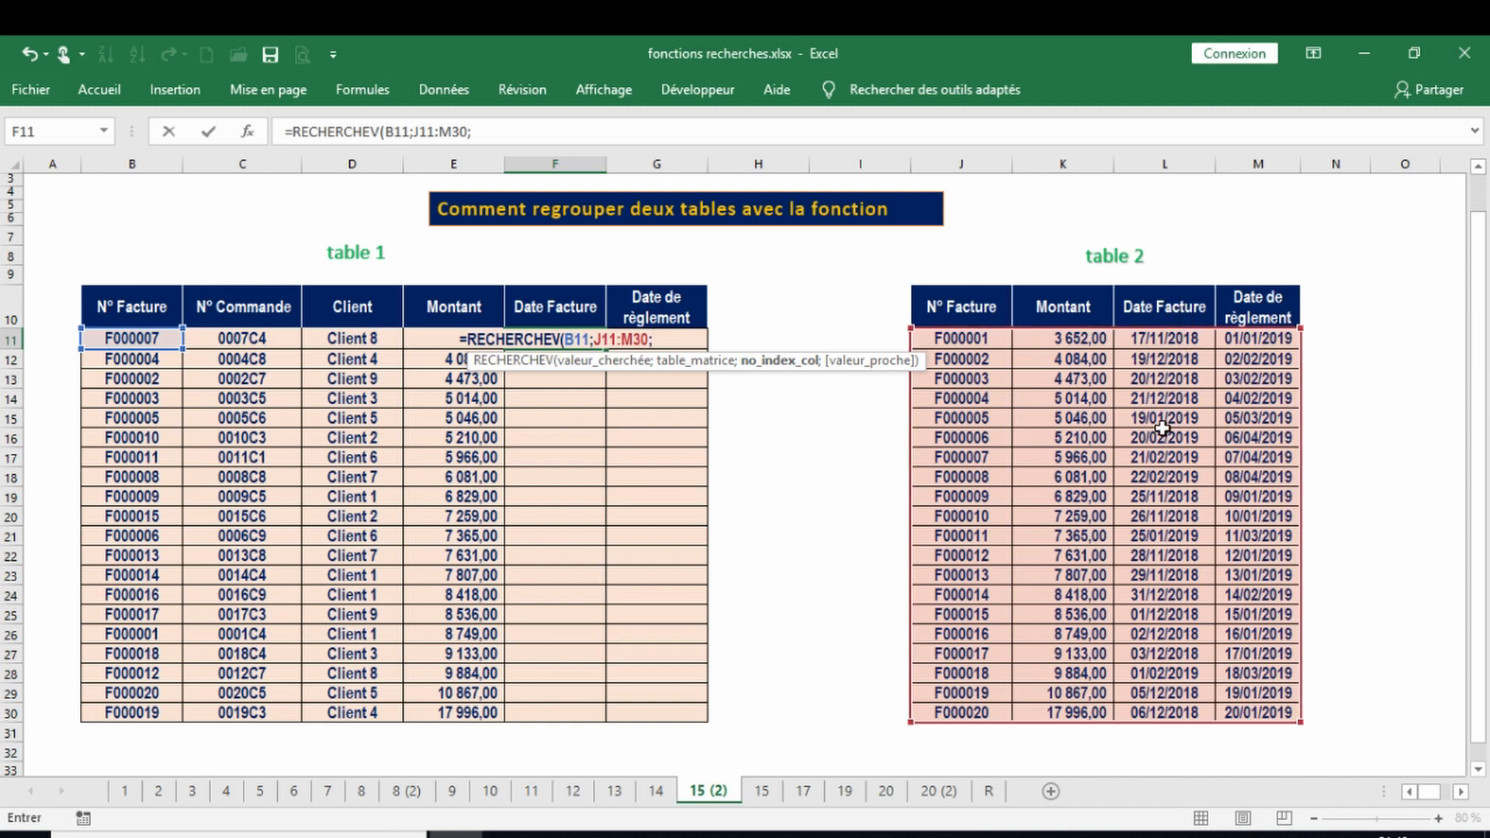
{"action": "type", "text": "3"}
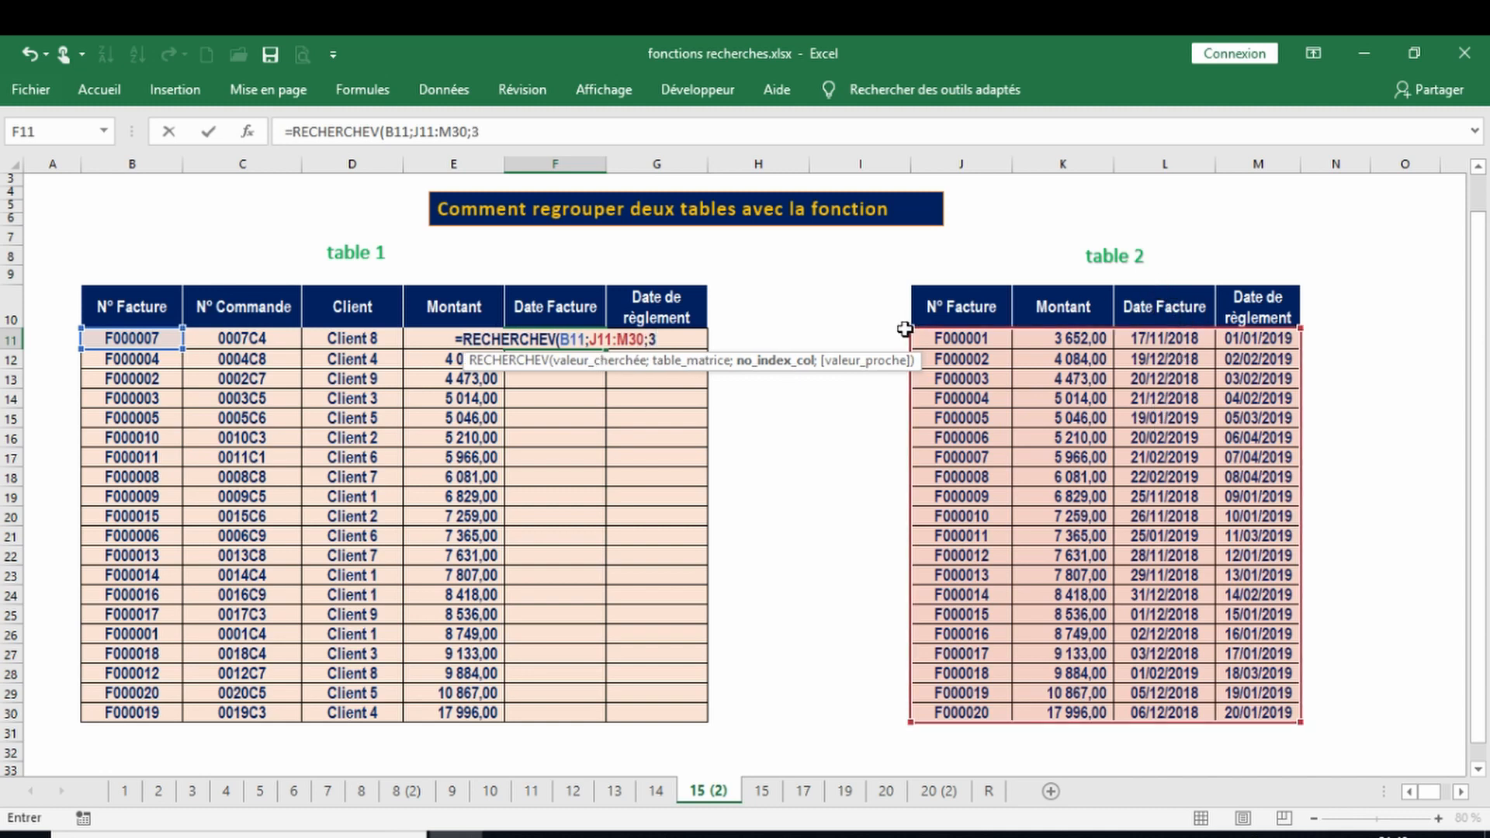
{"action": "type", "text": ";"}
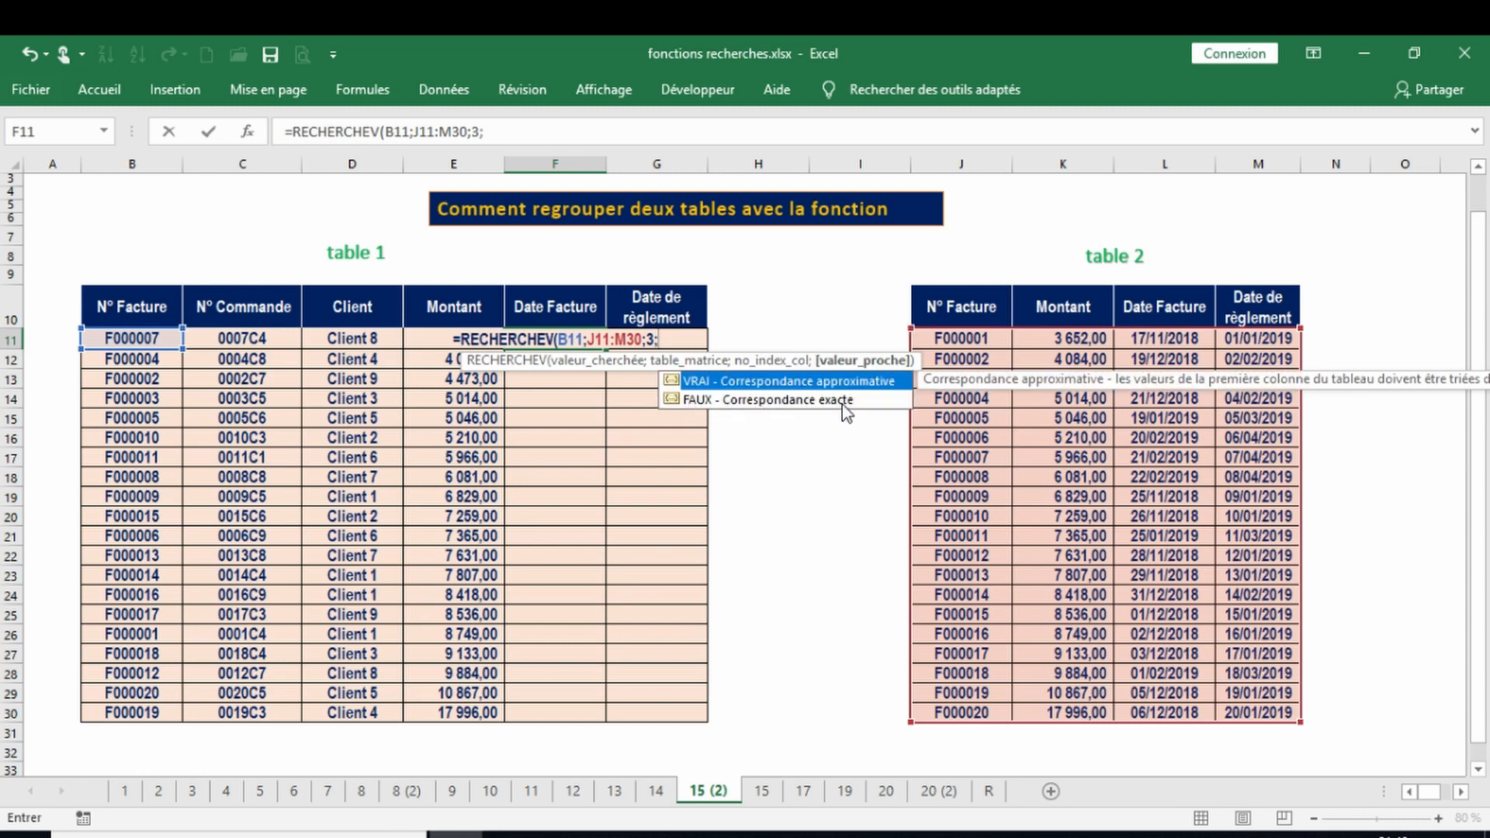
{"action": "double_click", "coordinate": [754, 400]}
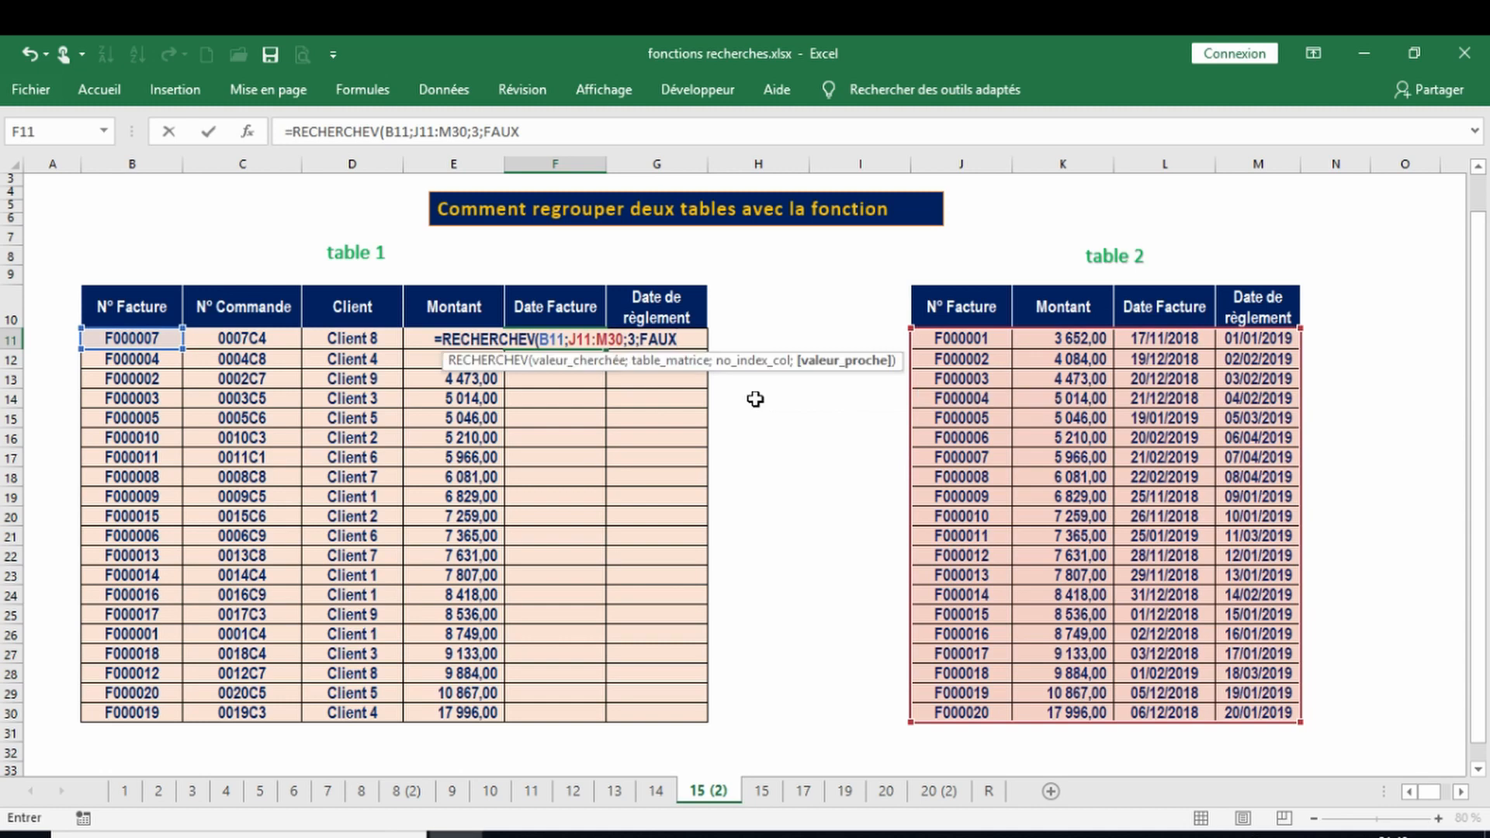
{"action": "key", "text": "Return"}
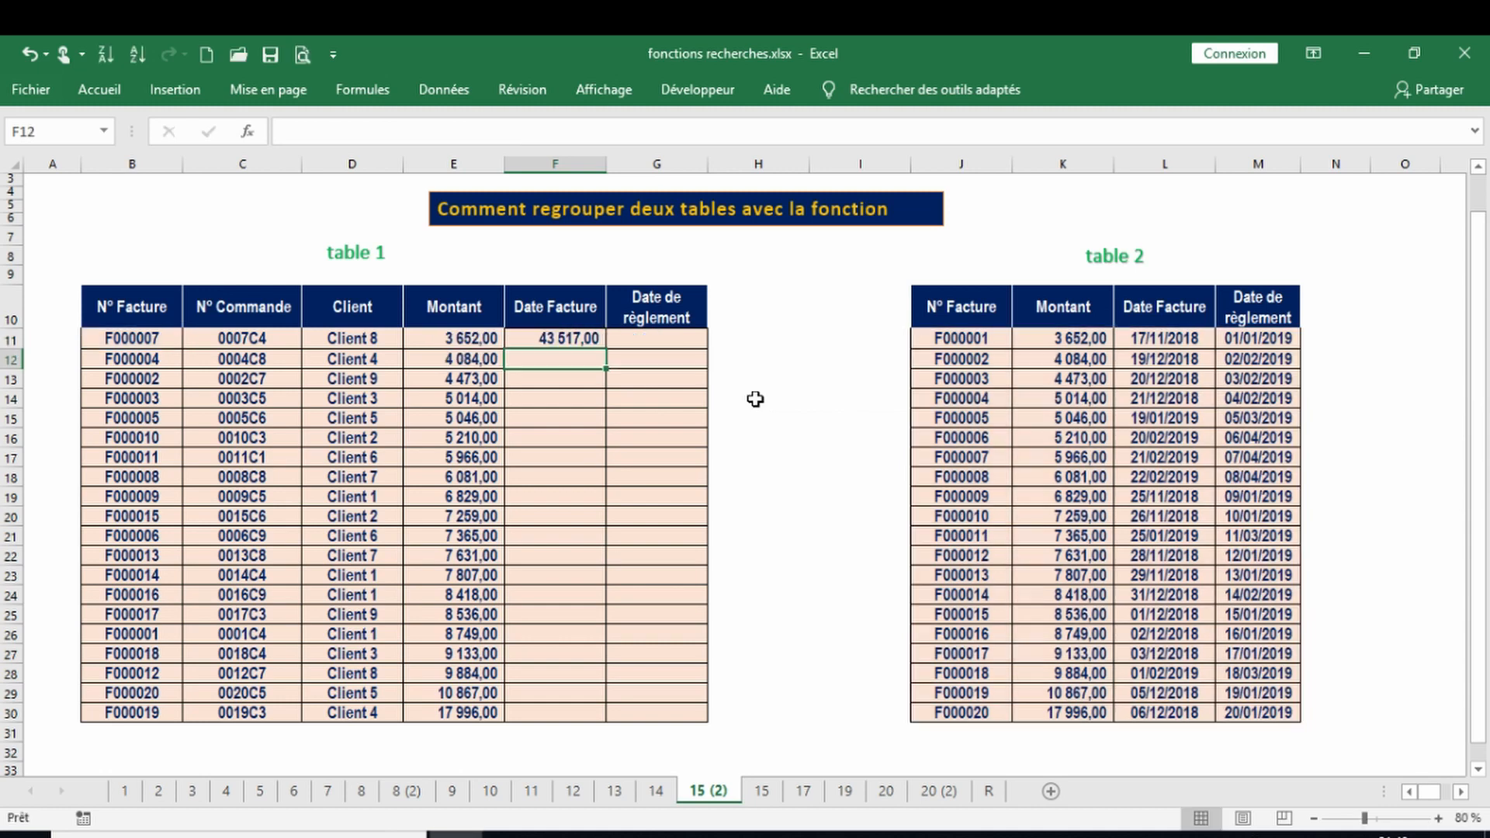
- Format cell F11 as a short date
{"action": "left_click", "coordinate": [575, 340]}
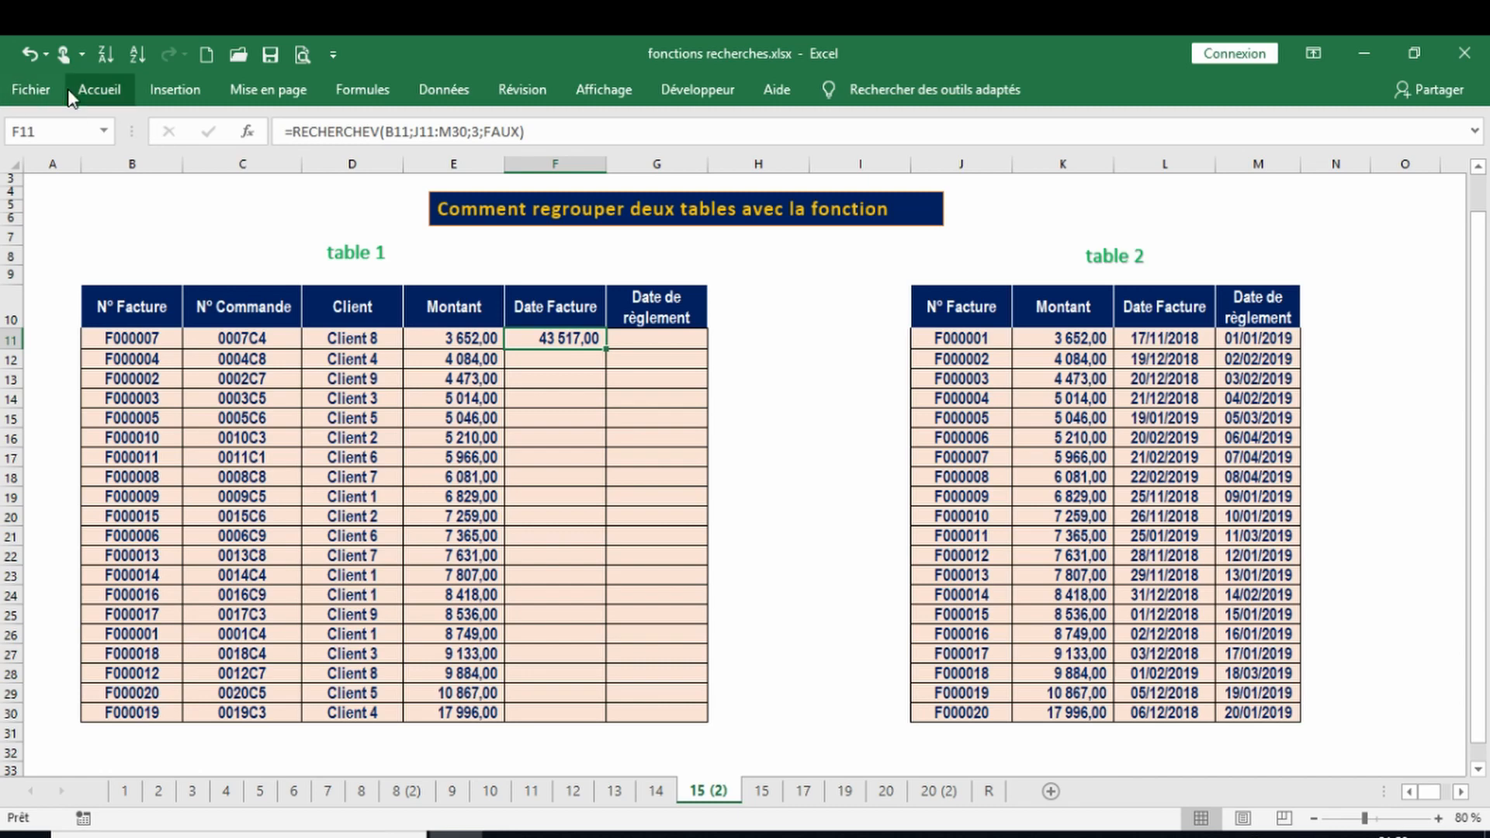
{"action": "left_click", "coordinate": [118, 95]}
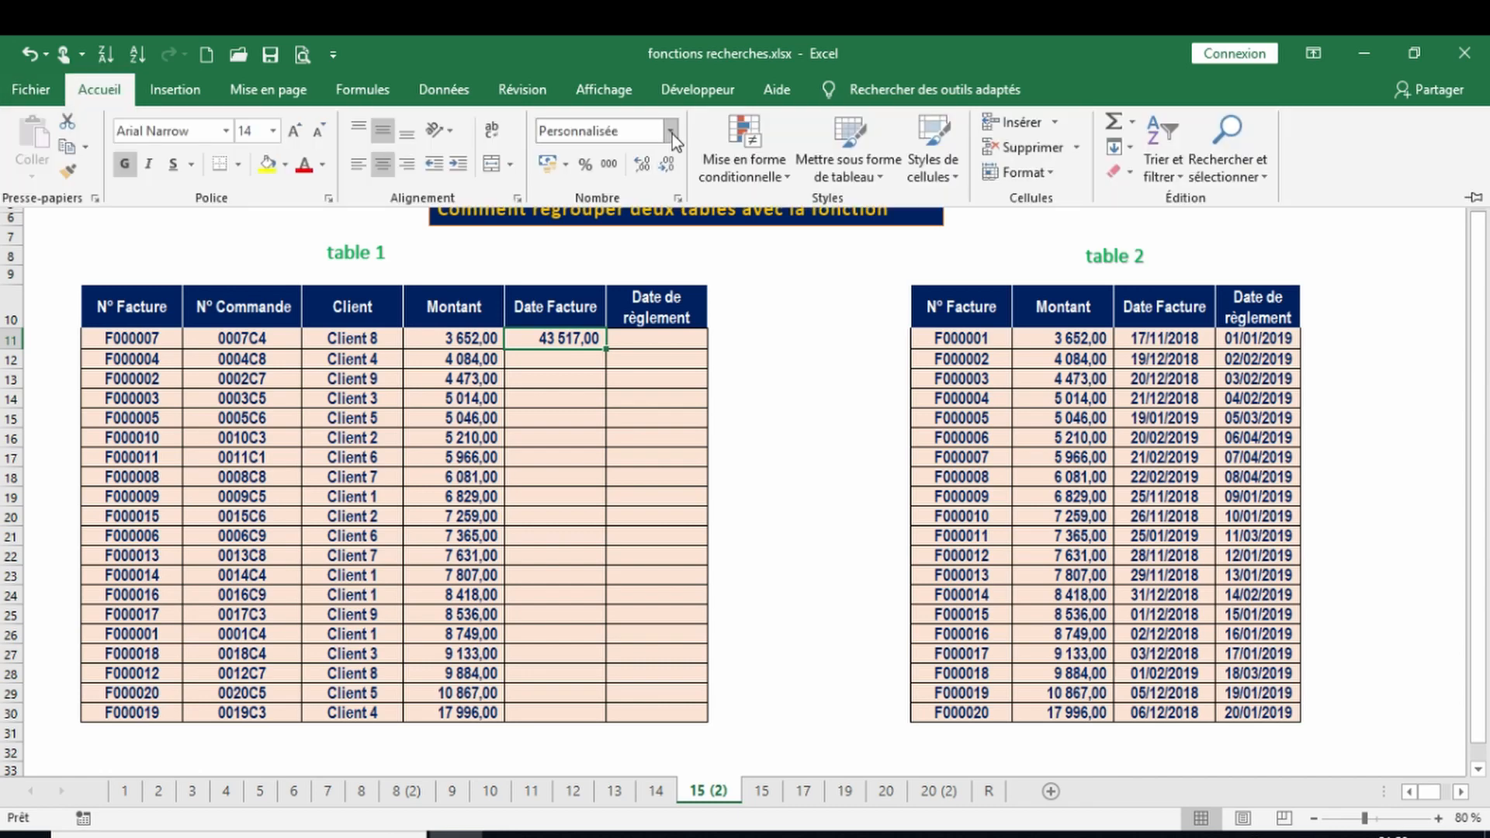
{"action": "left_click", "coordinate": [672, 130]}
{"action": "left_click", "coordinate": [623, 358]}
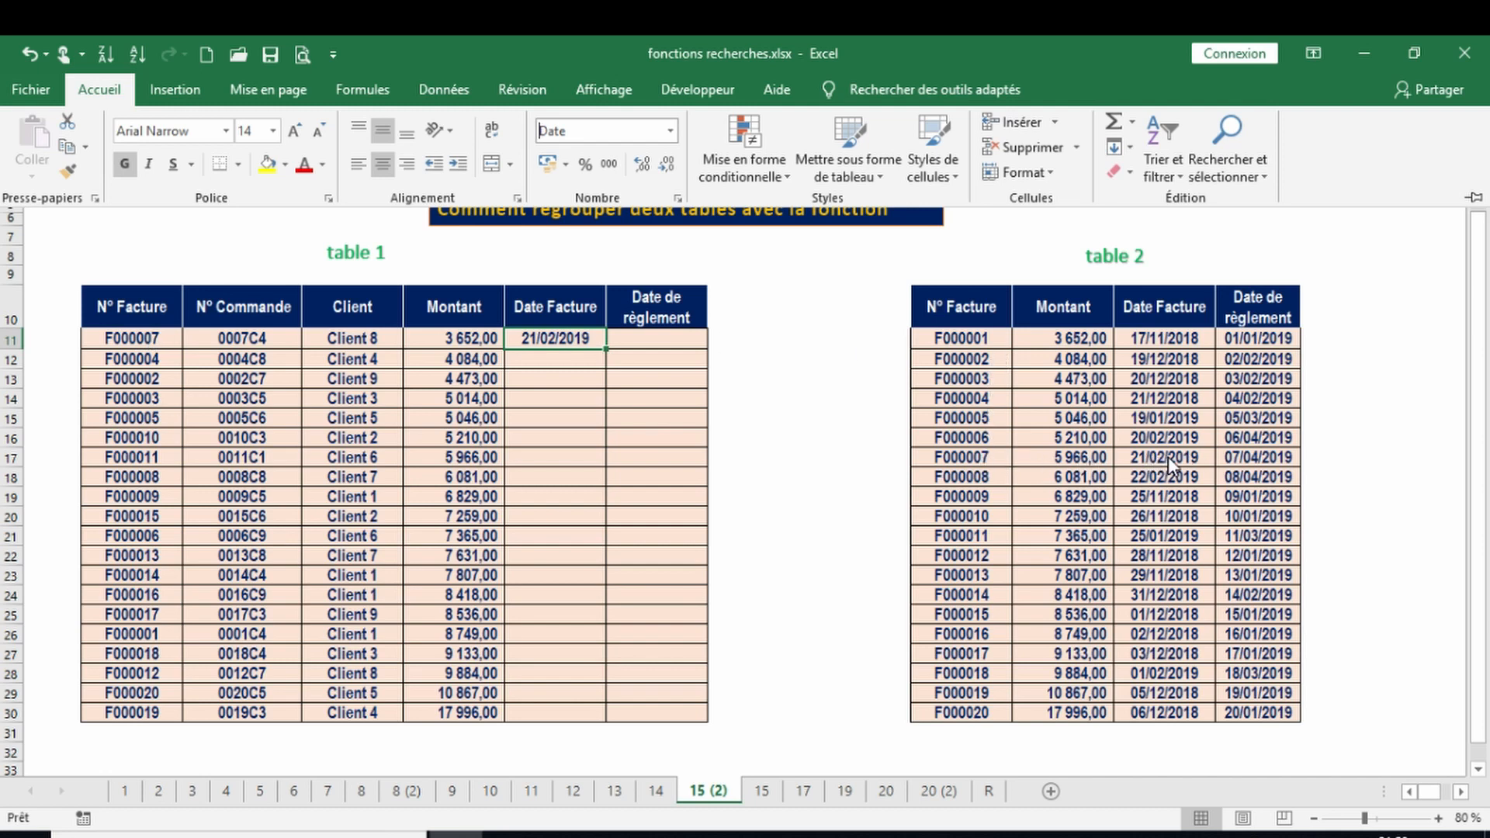
- Try filling the F11 formula down to F30 with its relative references and inspect the copied formula in F15
{"action": "left_click", "coordinate": [552, 340]}
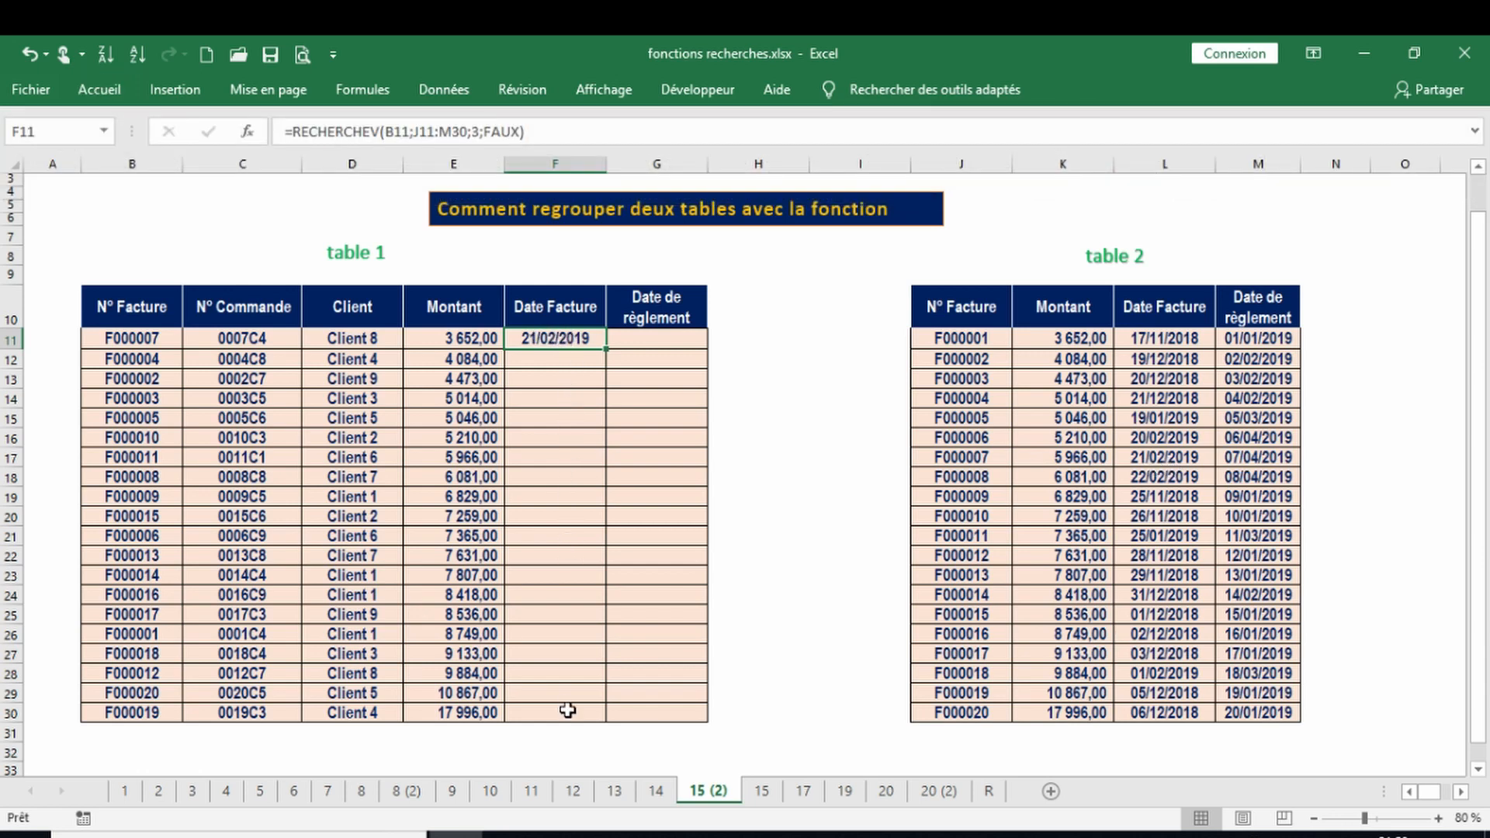
{"action": "double_click", "coordinate": [606, 349]}
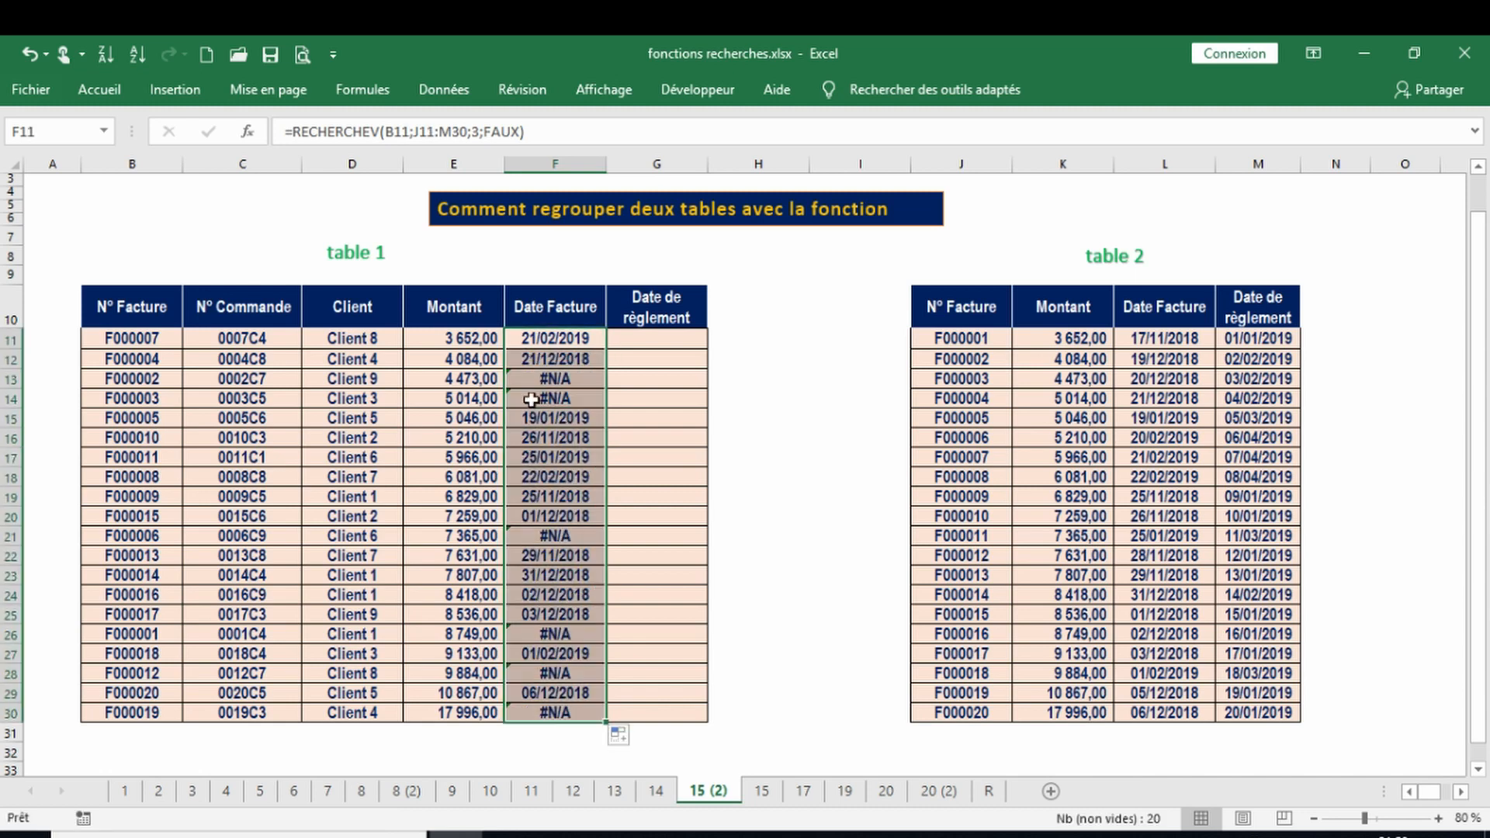
{"action": "left_click", "coordinate": [570, 419]}
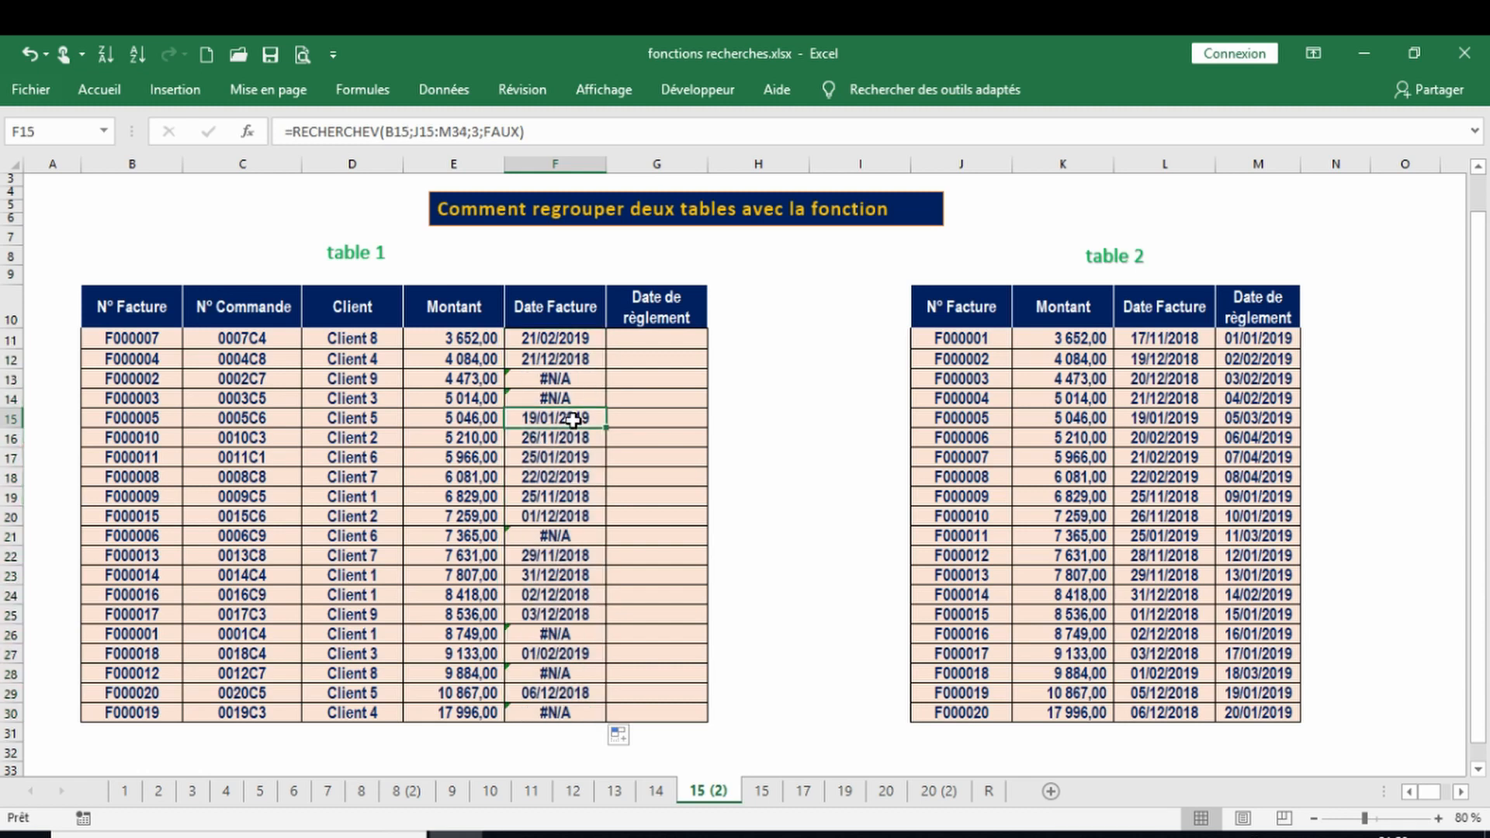
{"action": "double_click", "coordinate": [572, 419]}
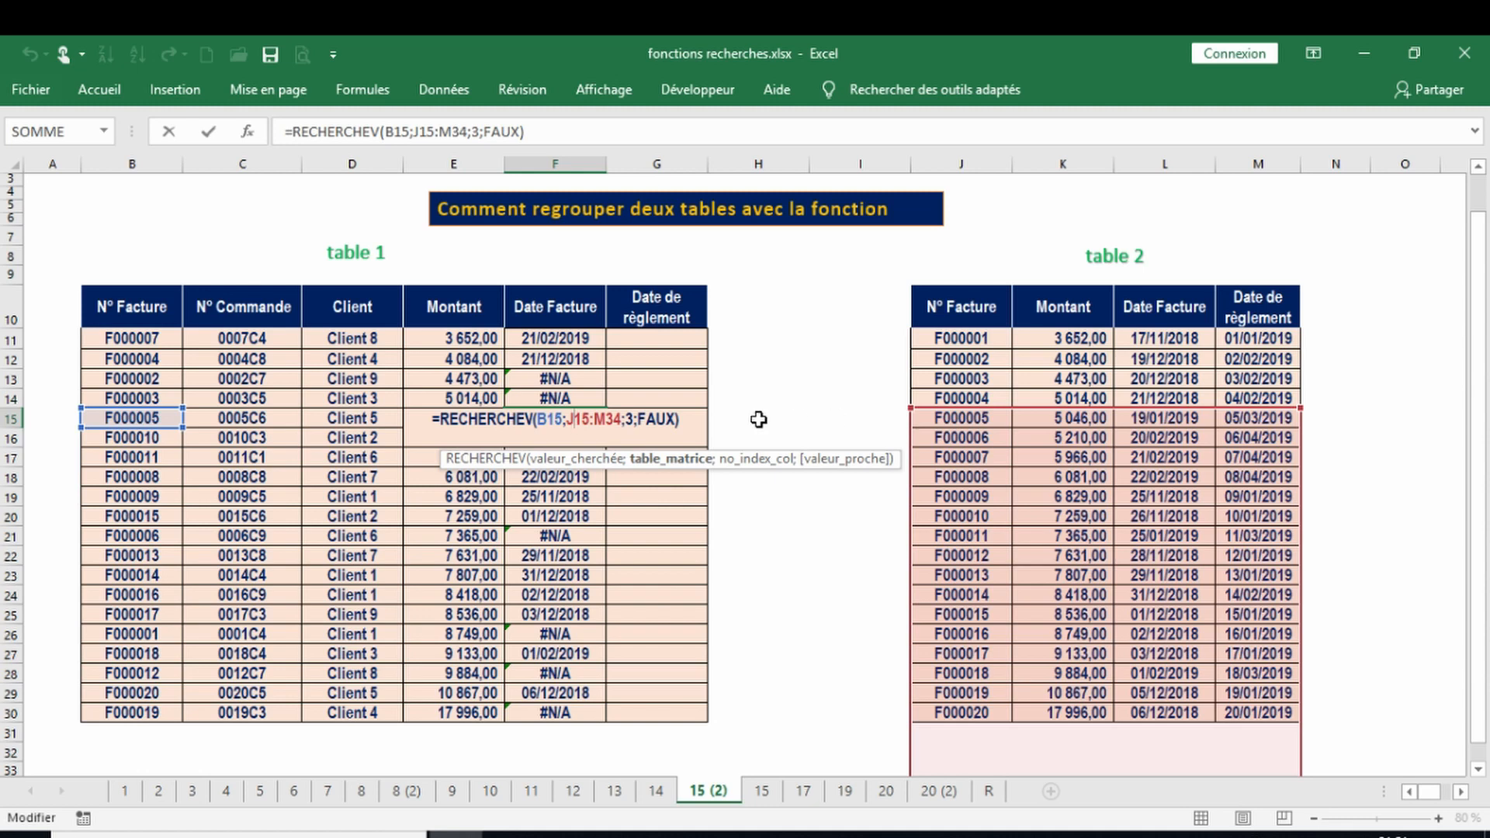
{"action": "left_click", "coordinate": [691, 418]}
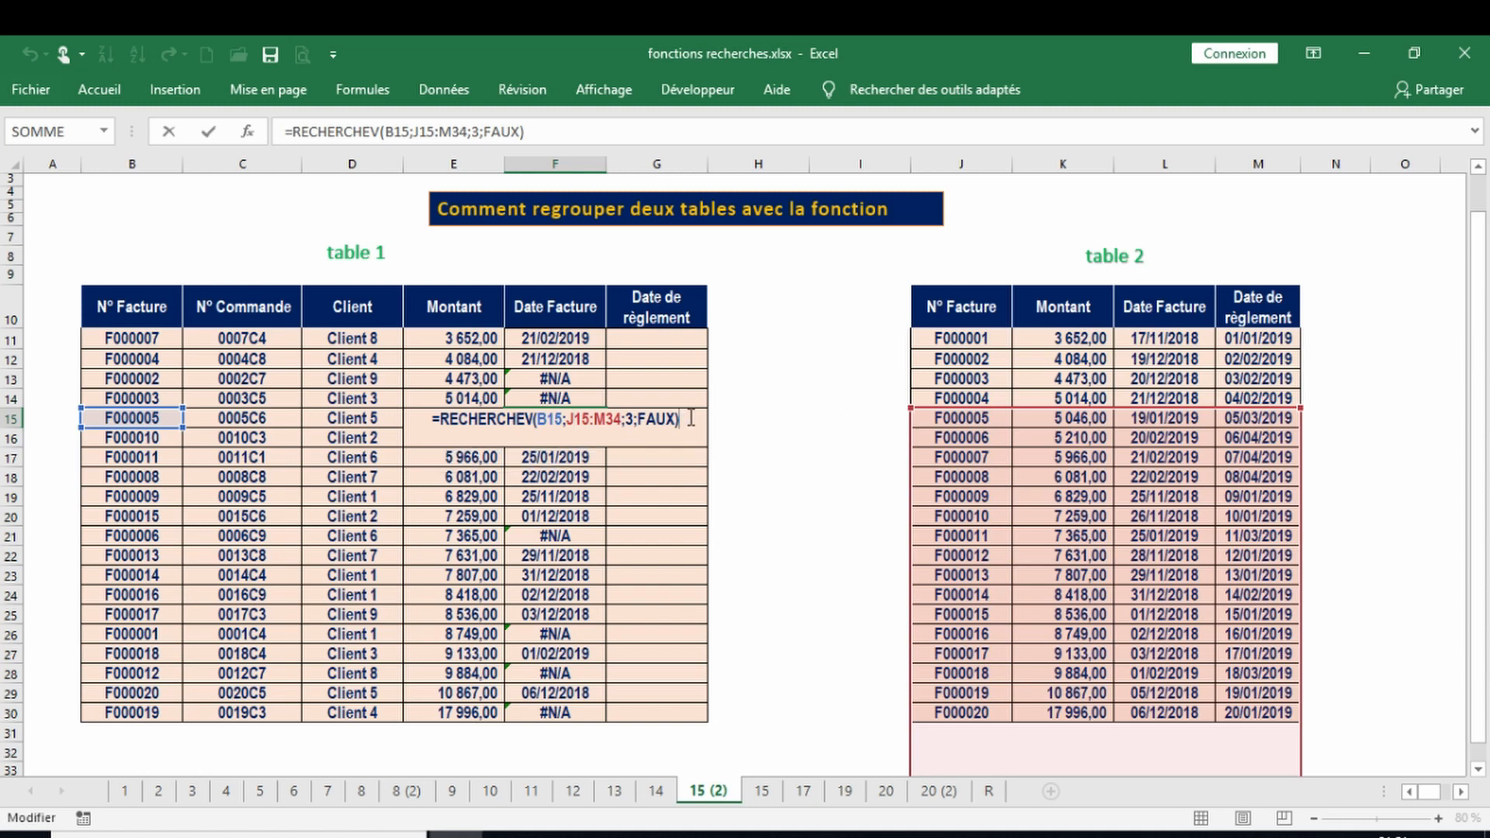
{"action": "key", "text": "Return"}
- Clear the copied formulas from F12:F30, keeping the one in F11
{"action": "left_click_drag", "start_coordinate": [559, 359], "coordinate": [565, 712]}
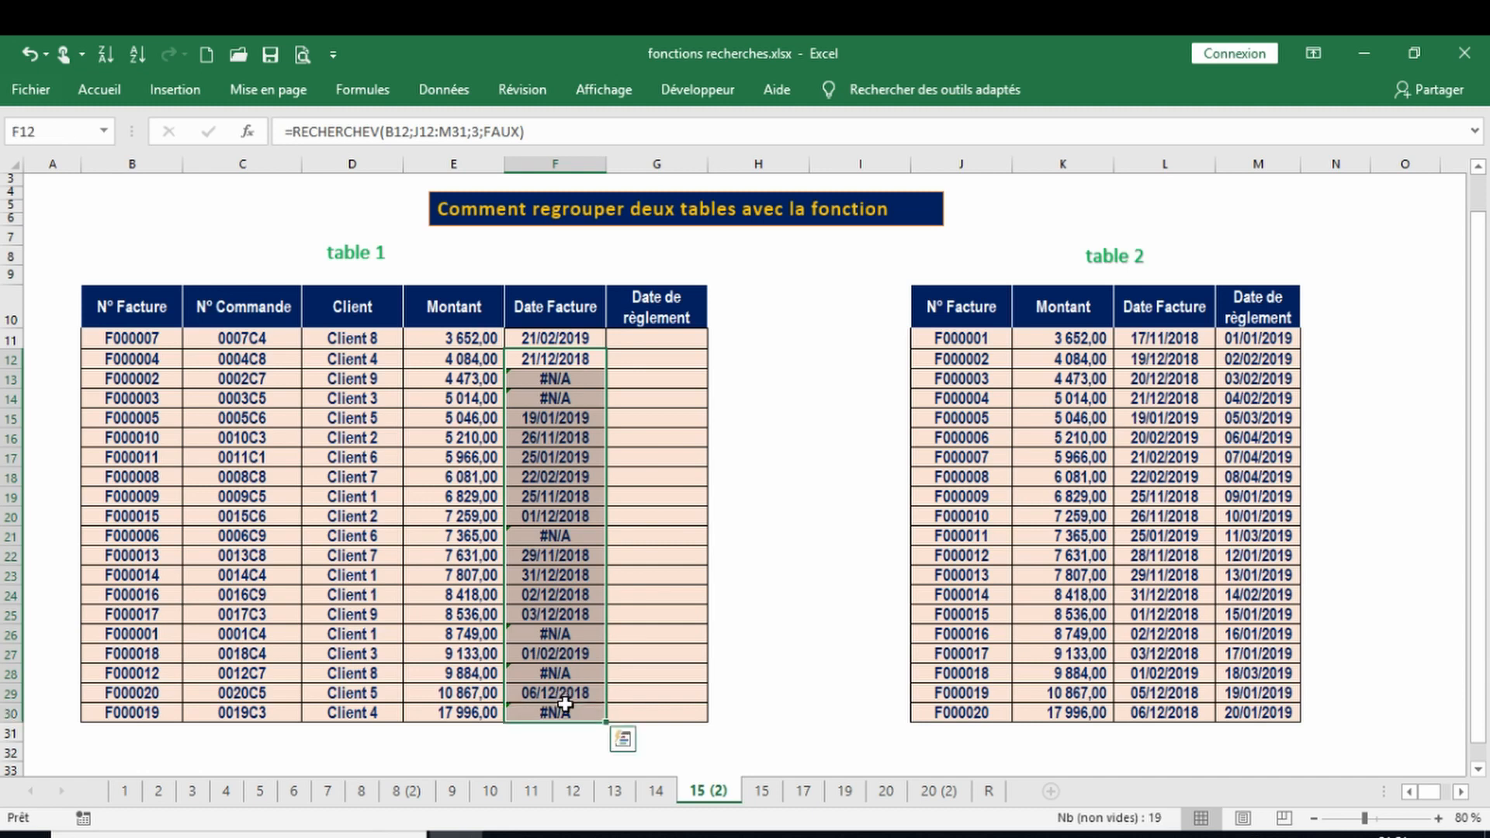
{"action": "key", "text": "Delete"}
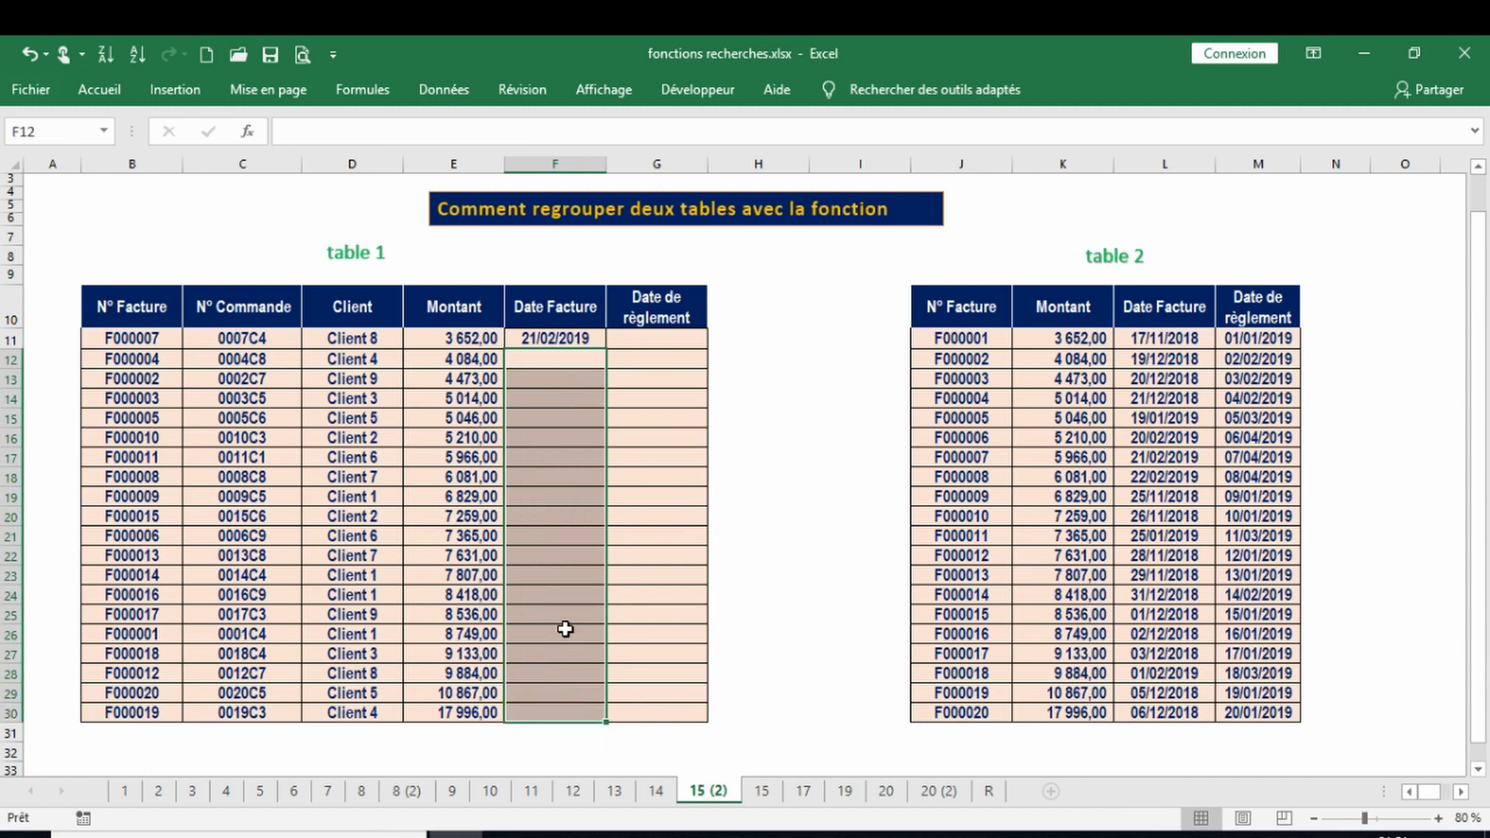
- In the F11 formula, lock only the column of the searched value so the reference reads $B11
{"action": "left_click", "coordinate": [561, 339]}
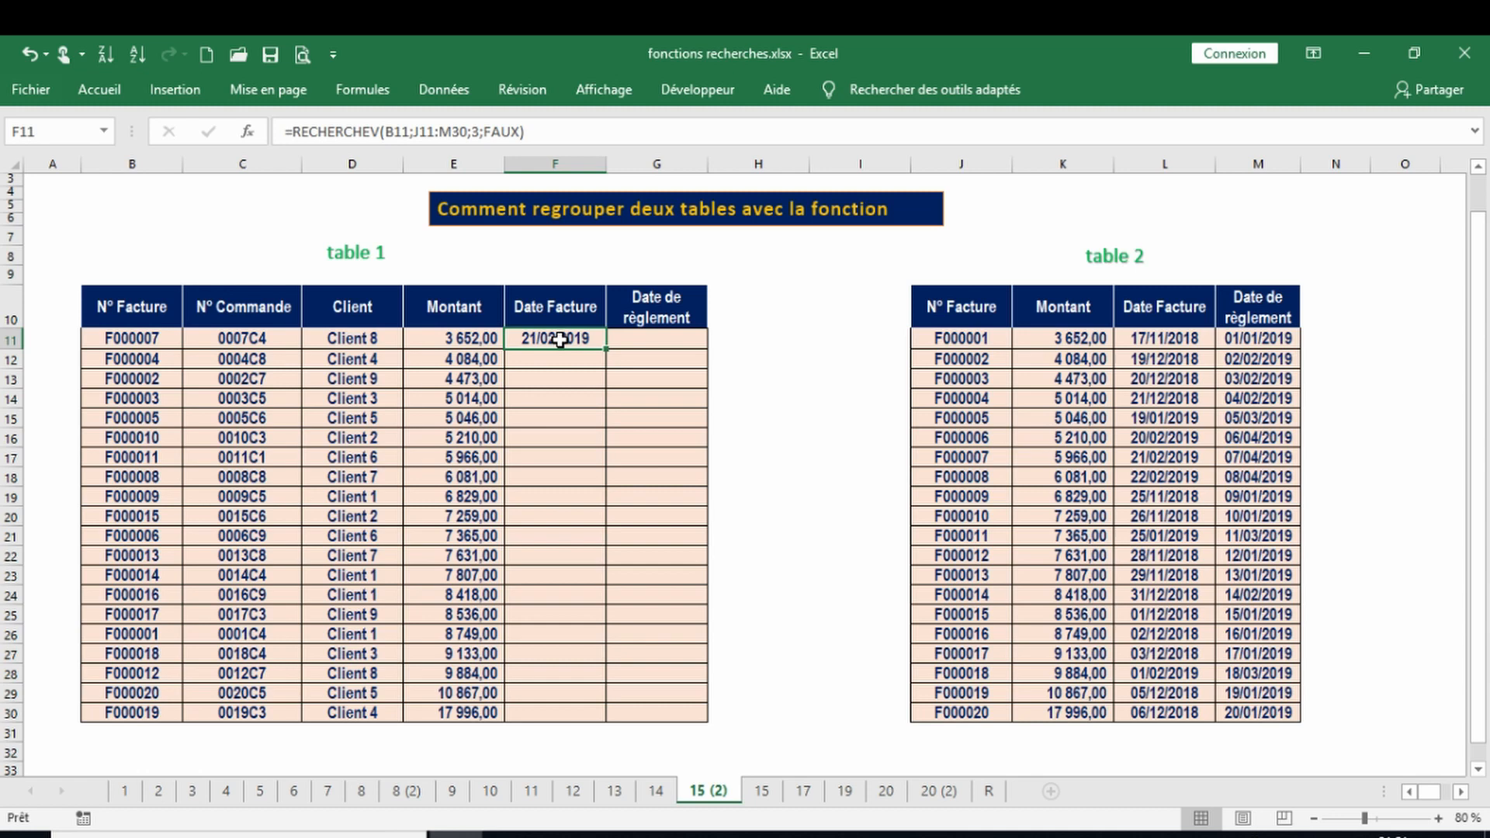
{"action": "double_click", "coordinate": [557, 340]}
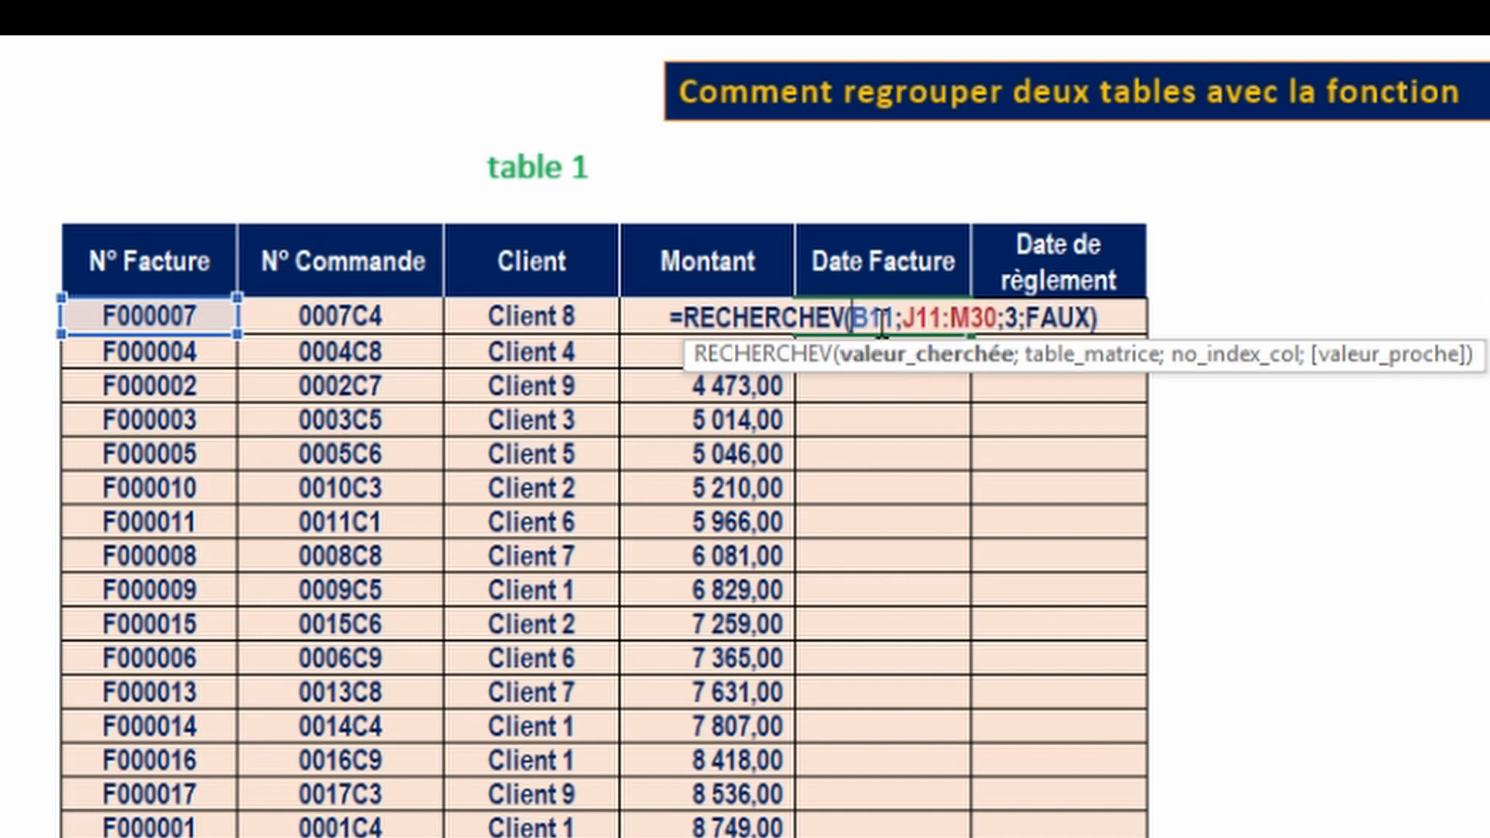
{"action": "double_click", "coordinate": [882, 318]}
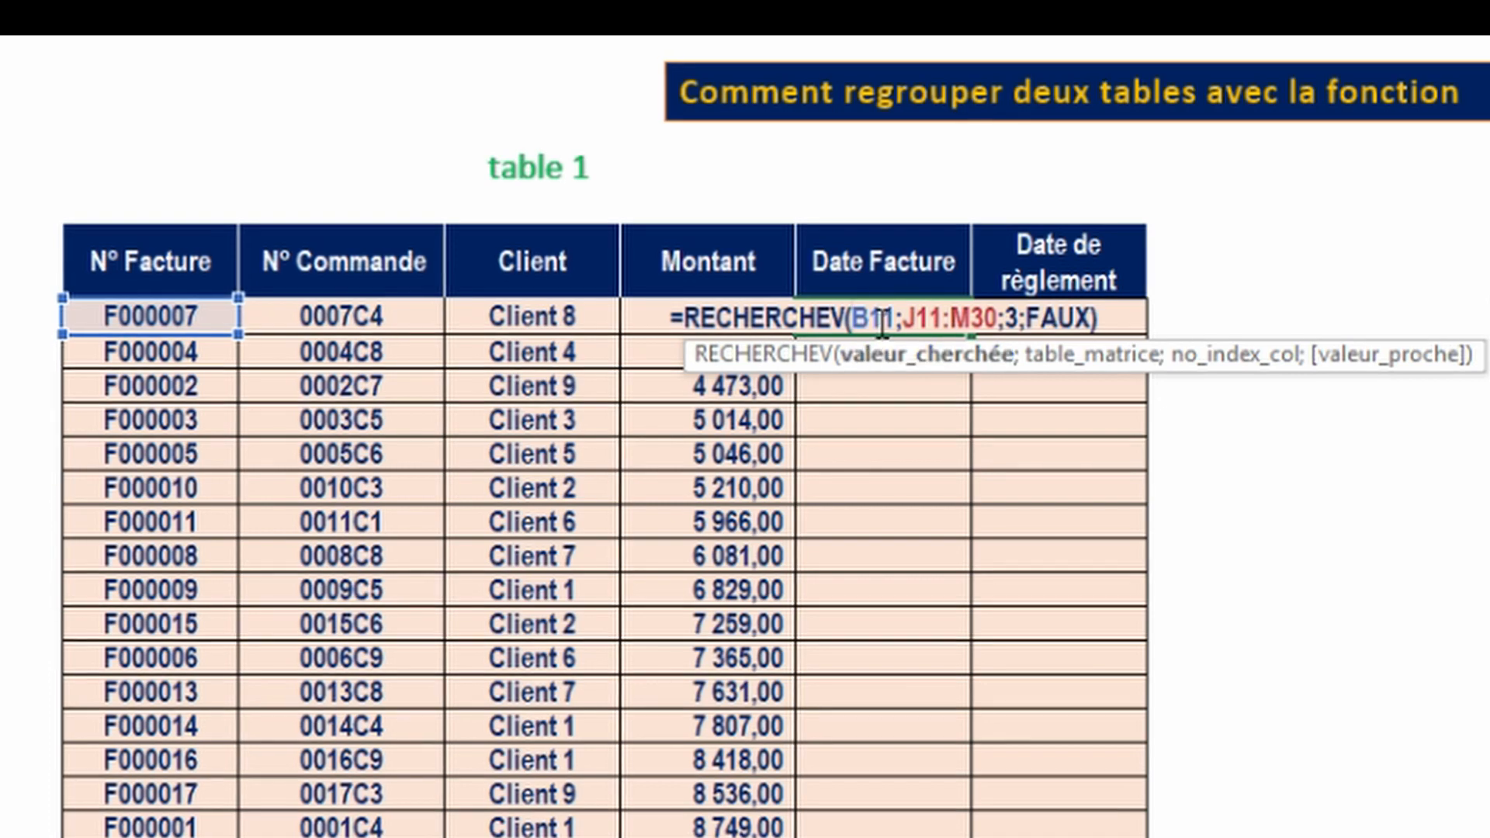
{"action": "key", "text": "F4"}
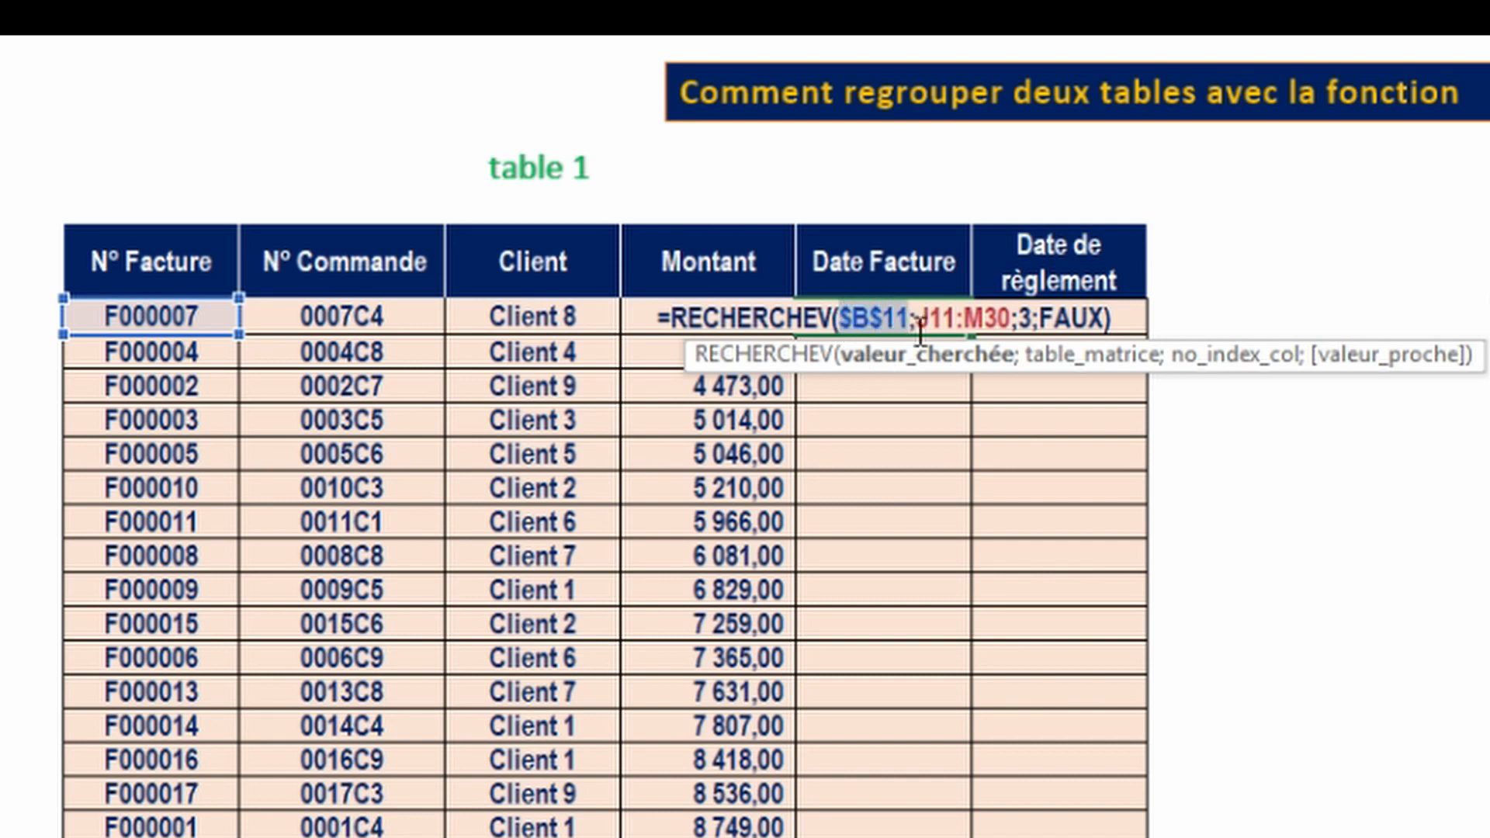
{"action": "key", "text": "F4"}
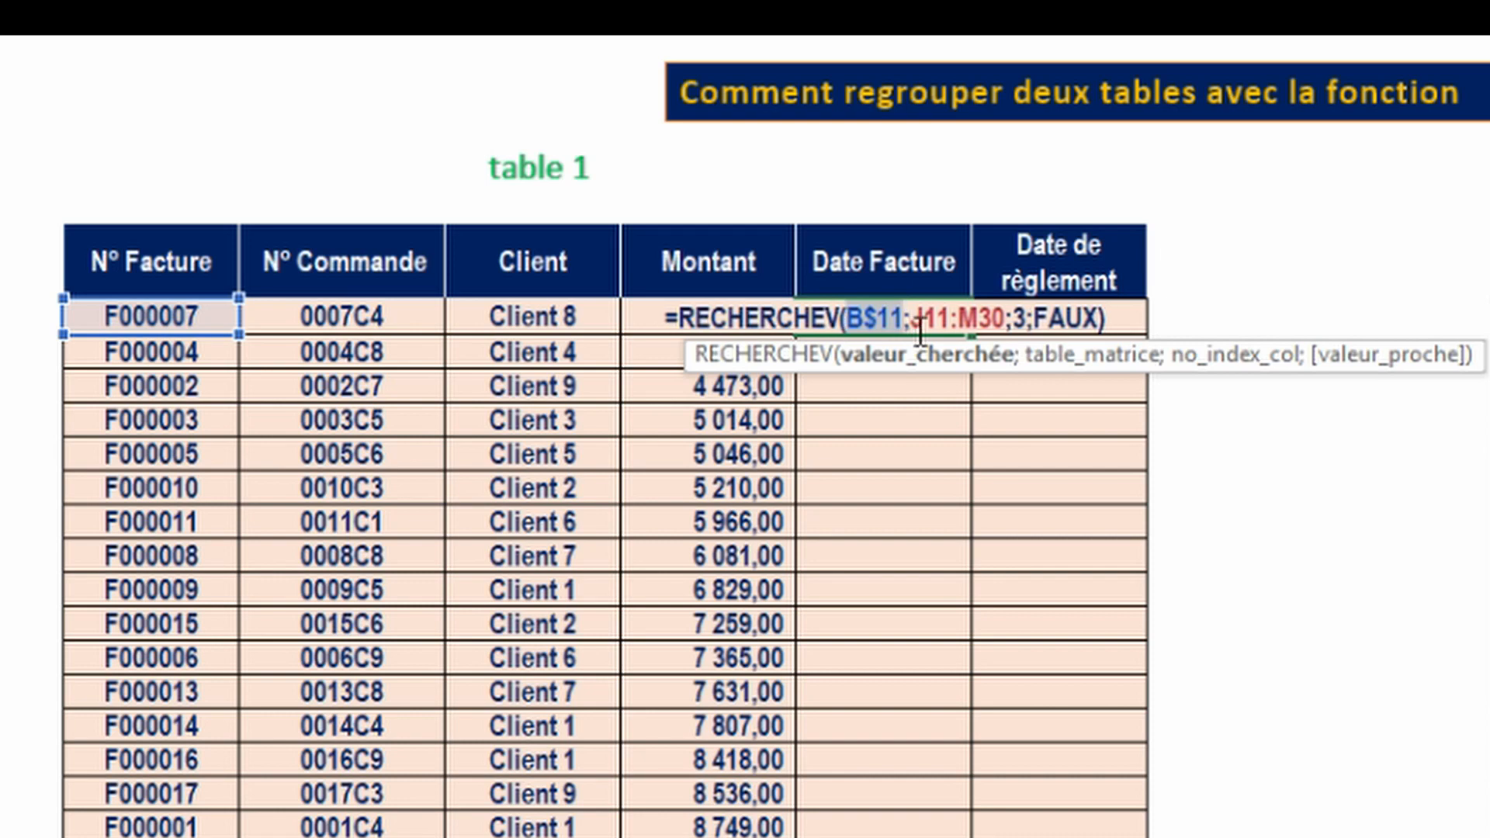
{"action": "key", "text": "F4"}
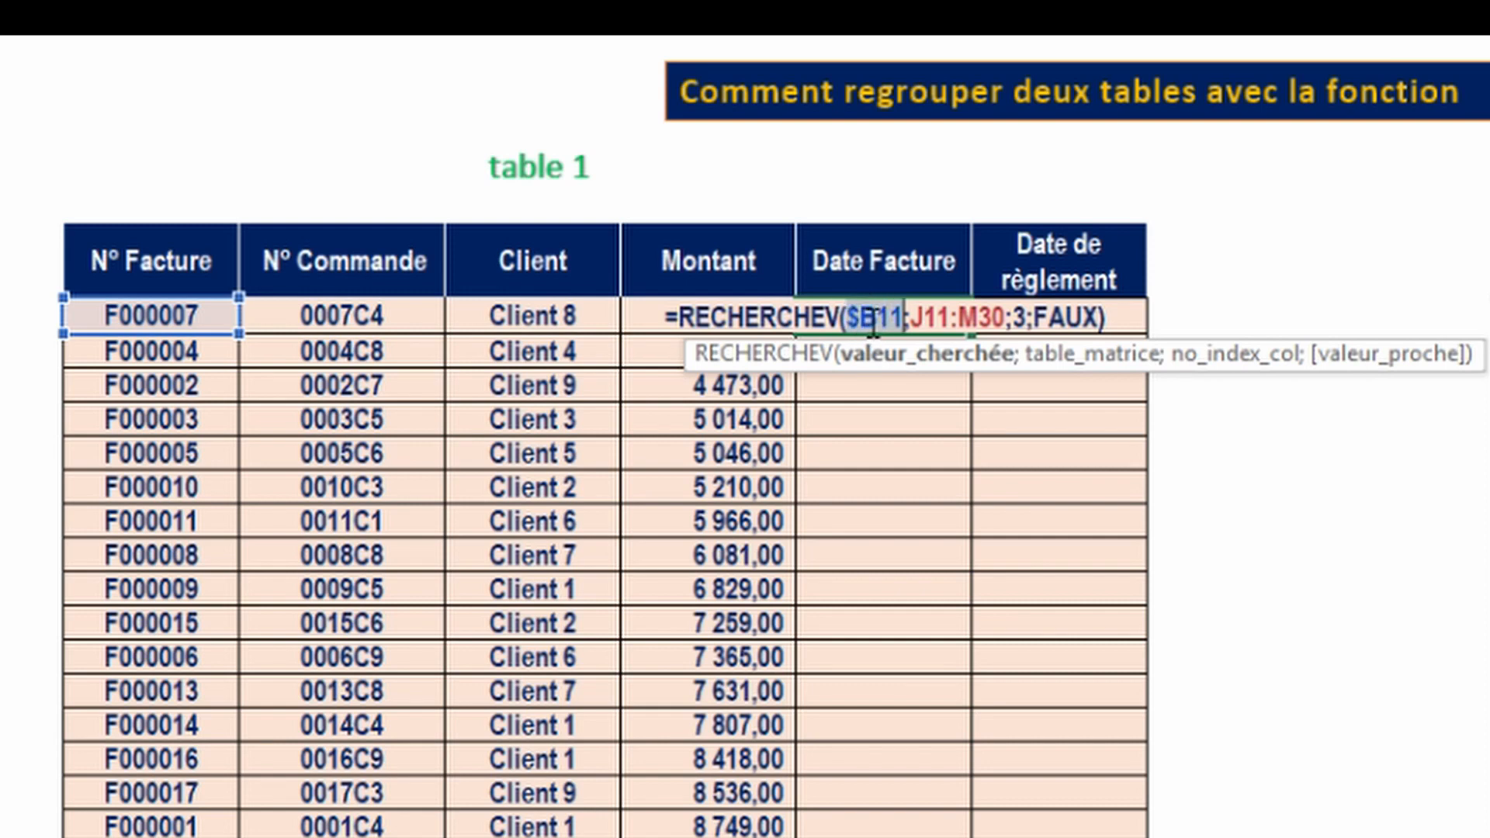
- Make the table range in the F11 formula absolute as $J$11:$M$30 and validate the formula
{"action": "left_click", "coordinate": [966, 317]}
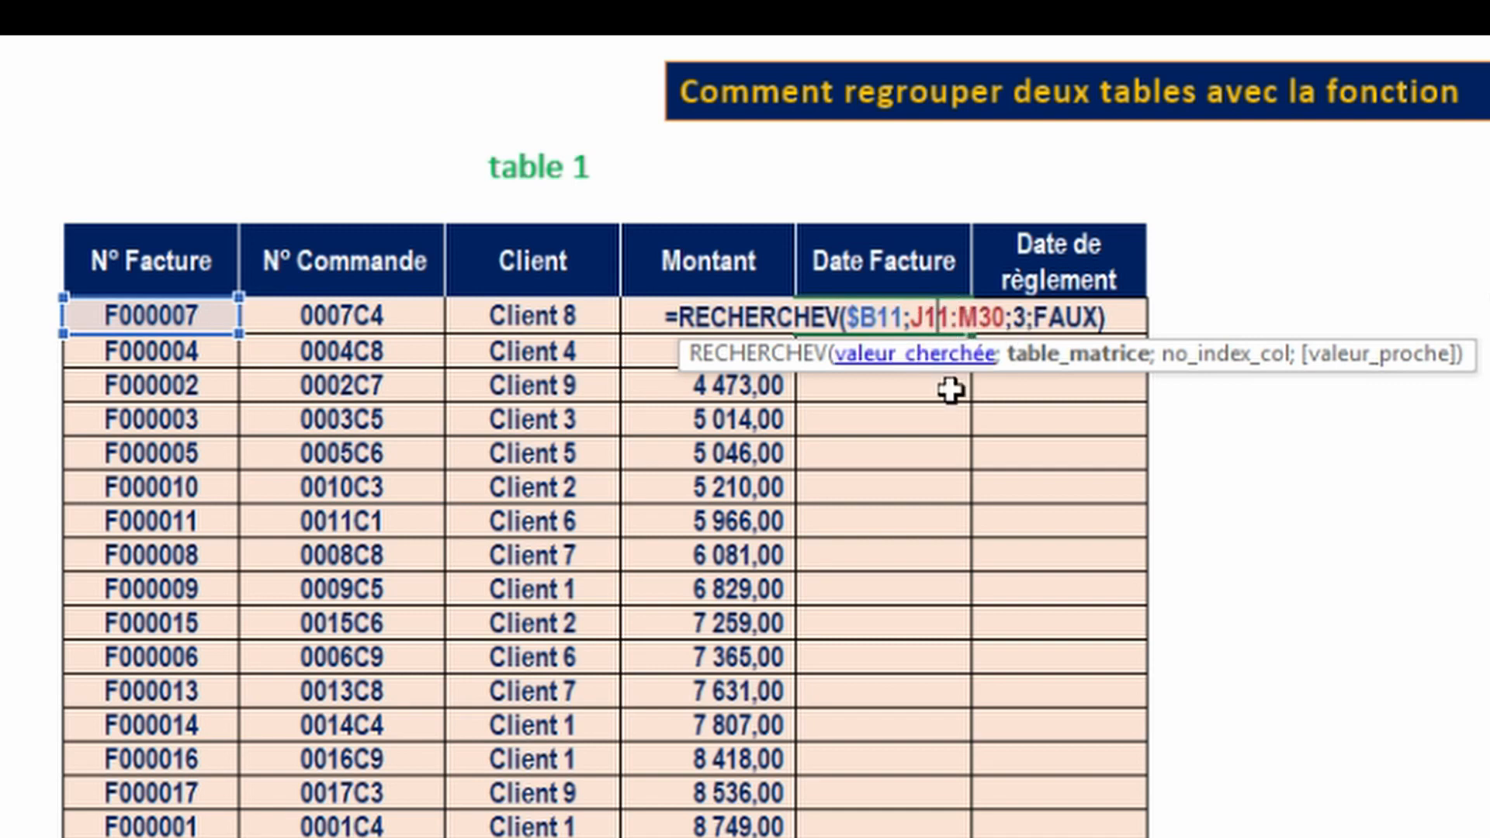
{"action": "key", "text": "F4"}
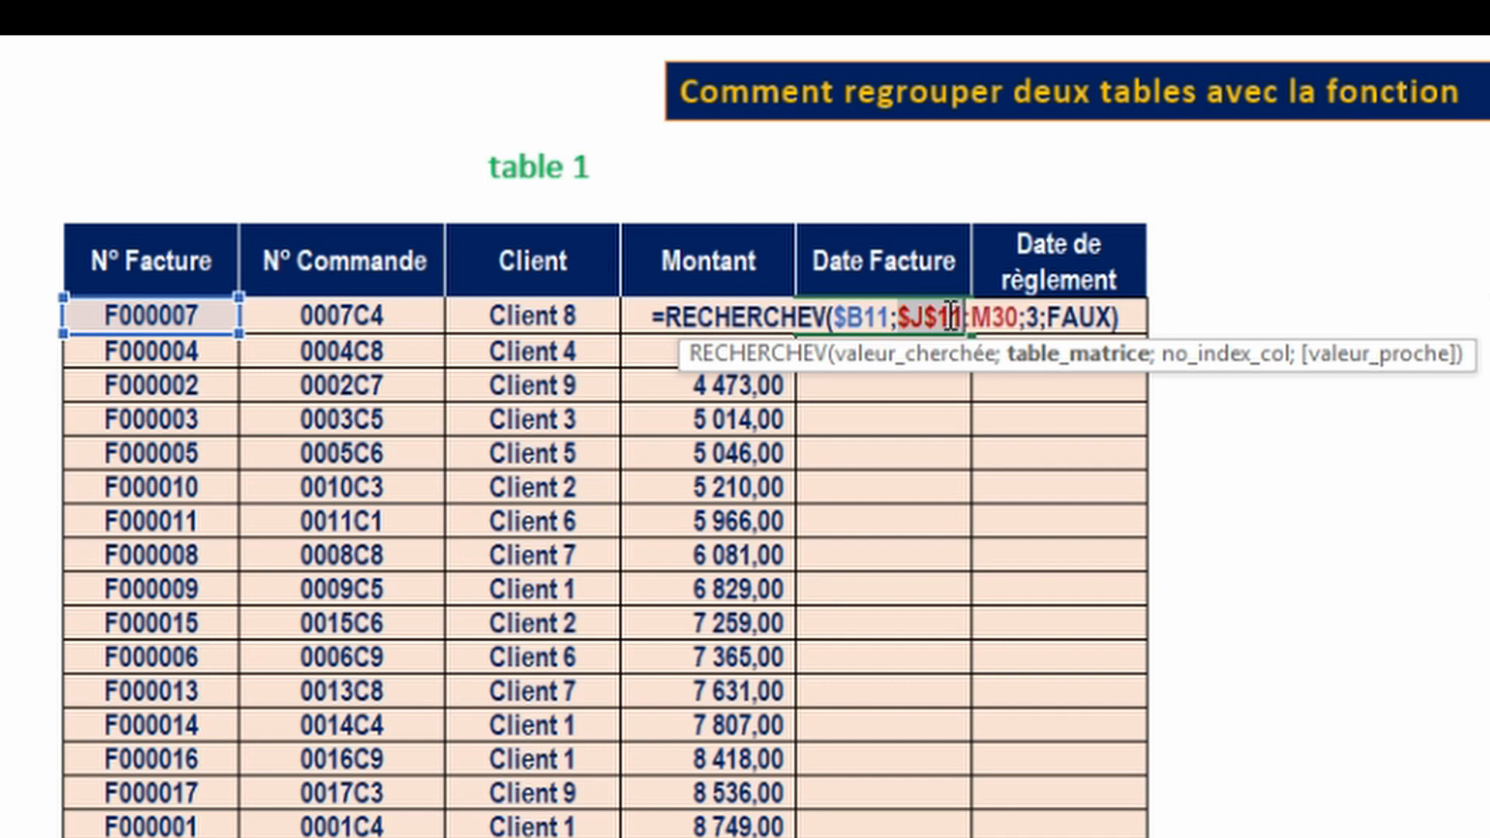
{"action": "left_click", "coordinate": [995, 318]}
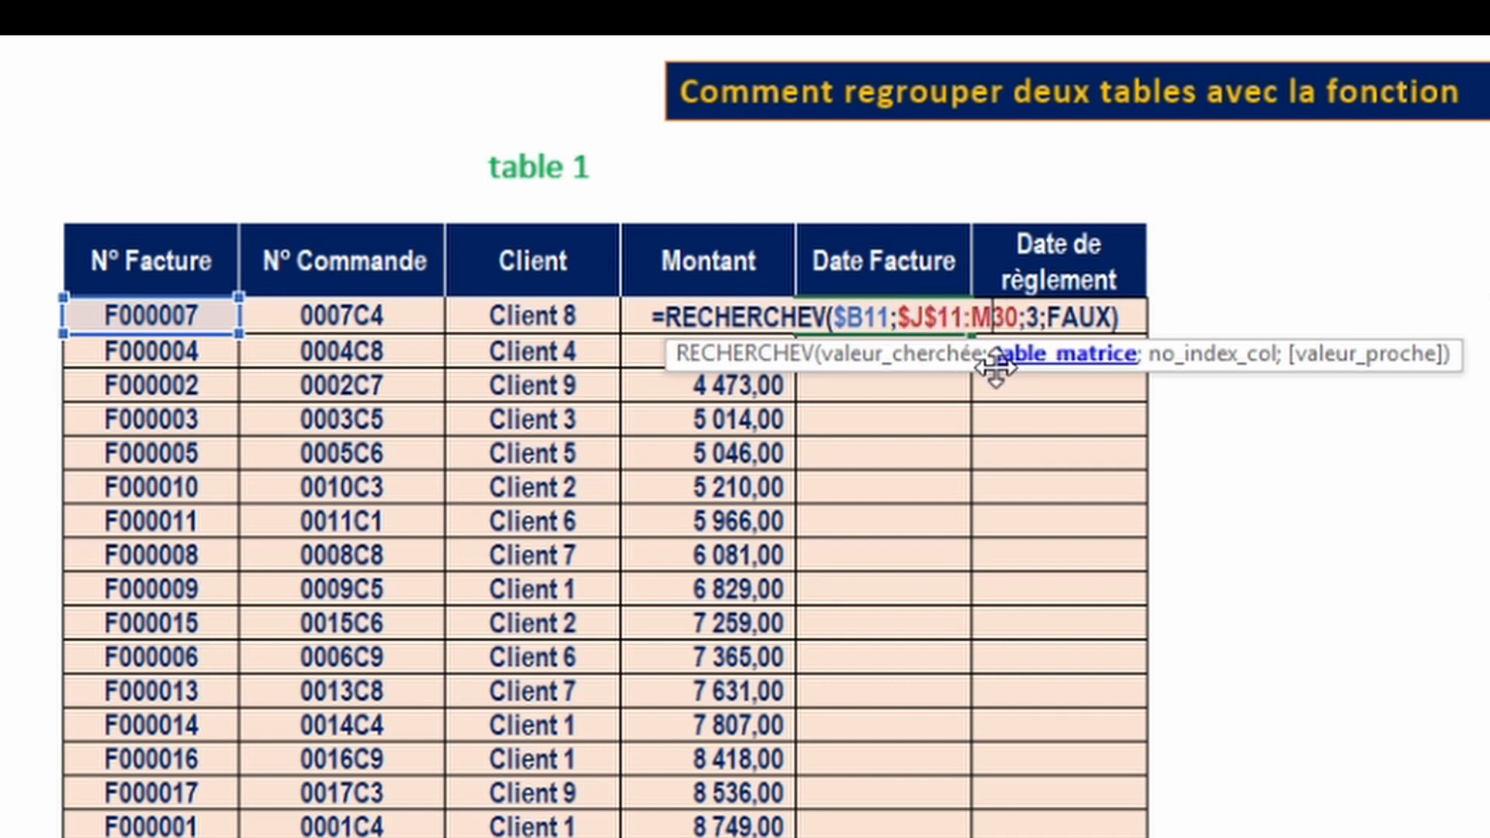
{"action": "key", "text": "F4"}
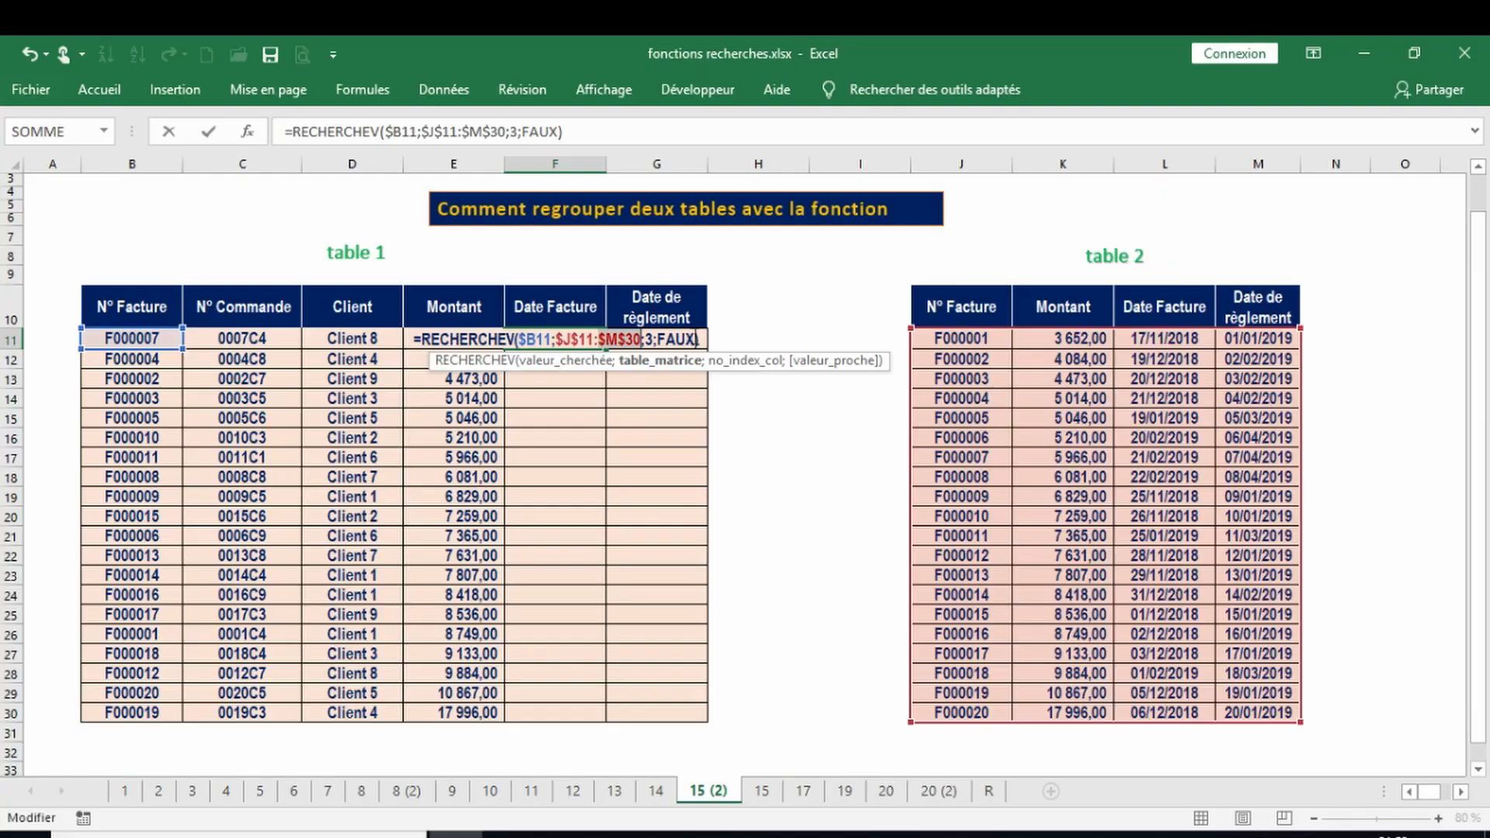
{"action": "left_click", "coordinate": [700, 339]}
{"action": "key", "text": "Return"}
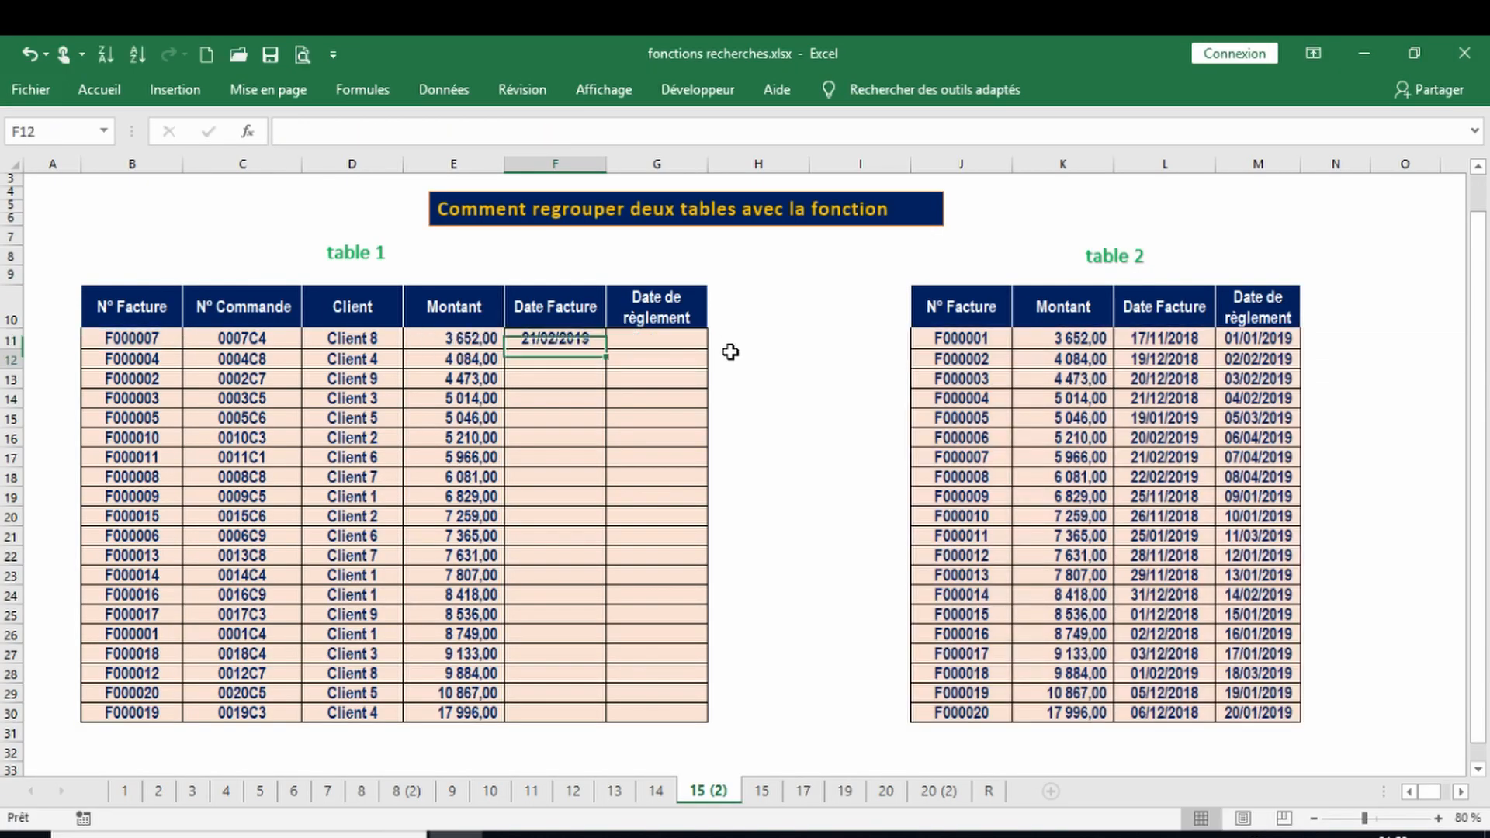
- Fill the corrected formula from F11 down to F30 in the Date Facture column
{"action": "left_click", "coordinate": [595, 344]}
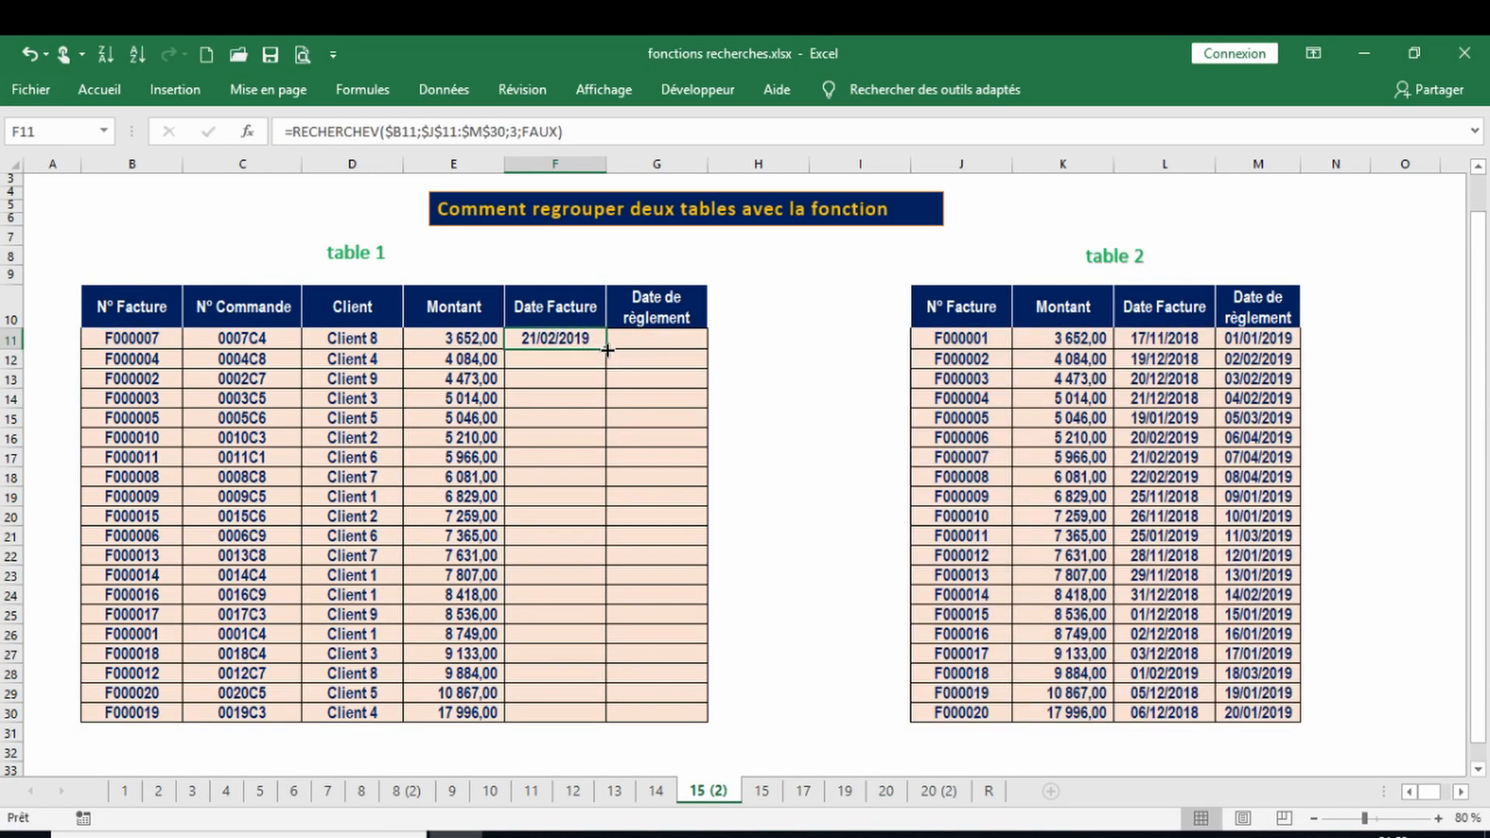
{"action": "left_click_drag", "start_coordinate": [605, 350], "coordinate": [603, 720]}
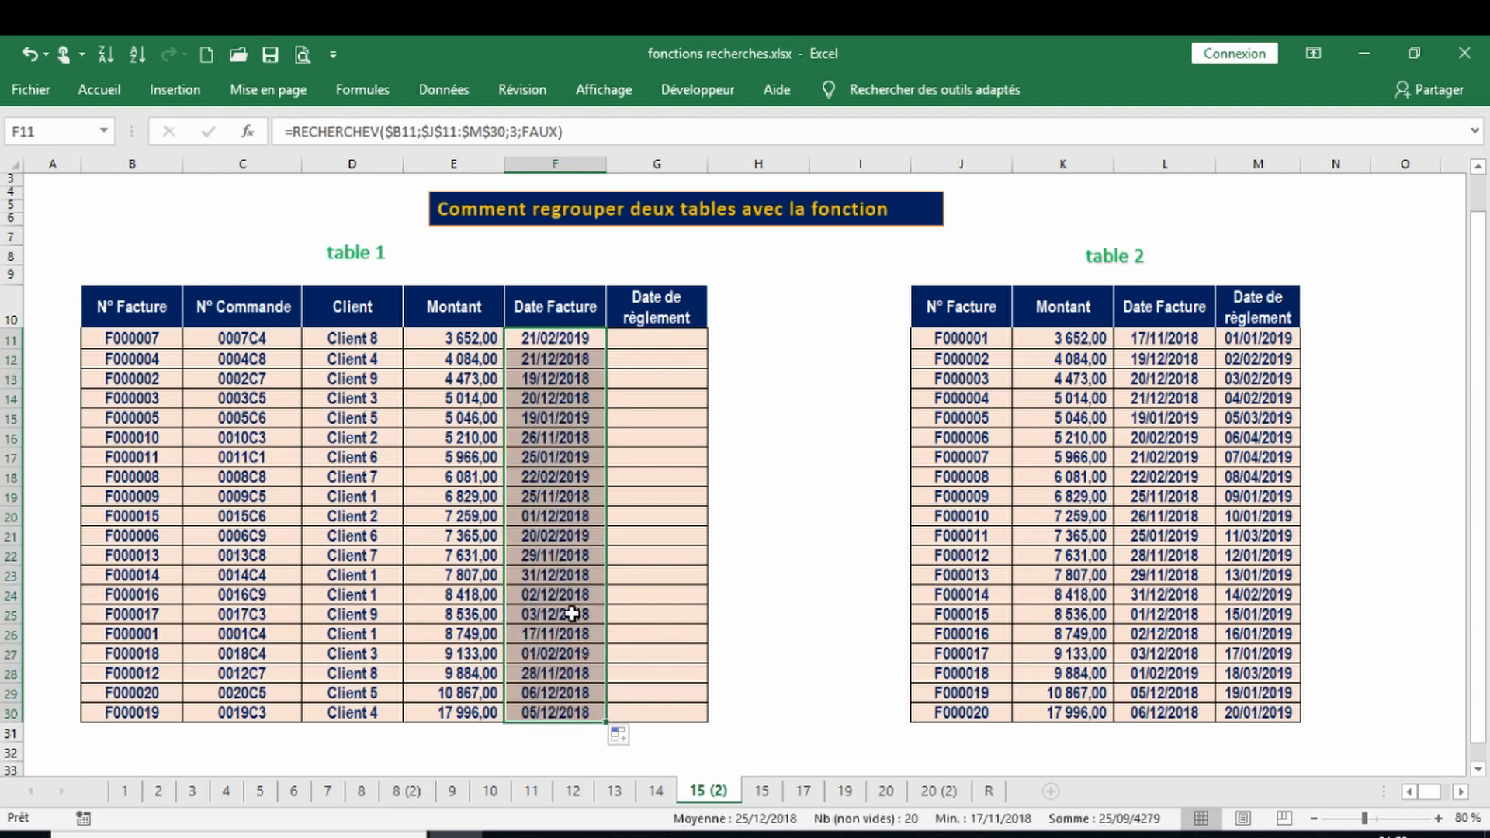
{"action": "key", "text": "Right"}
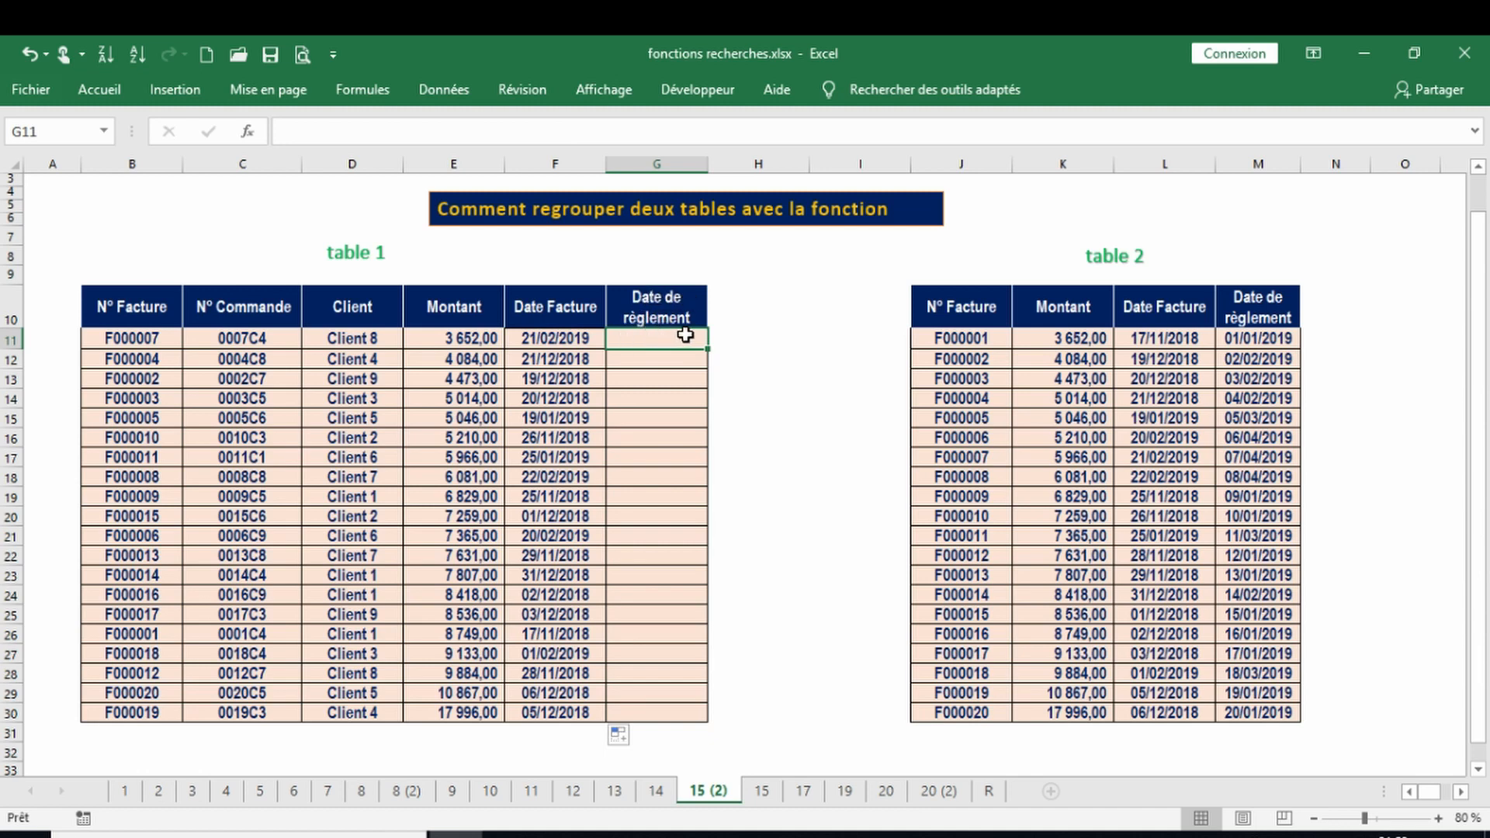
- Extend the F11 formula across to G11 in the Date de règlement column and select G11
{"action": "left_click", "coordinate": [540, 339]}
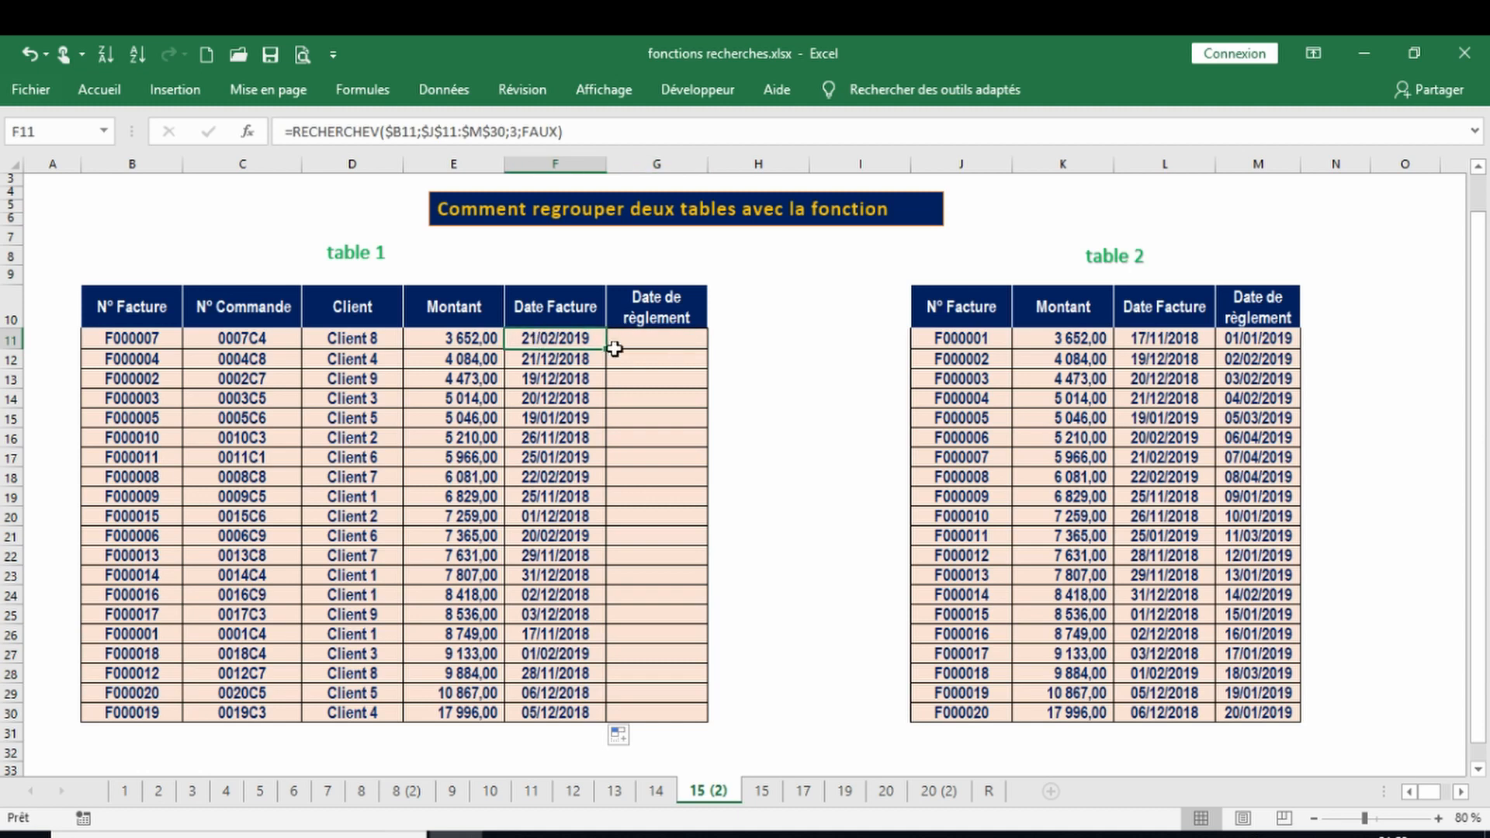
{"action": "left_click_drag", "start_coordinate": [609, 352], "coordinate": [665, 335]}
{"action": "left_click", "coordinate": [665, 335]}
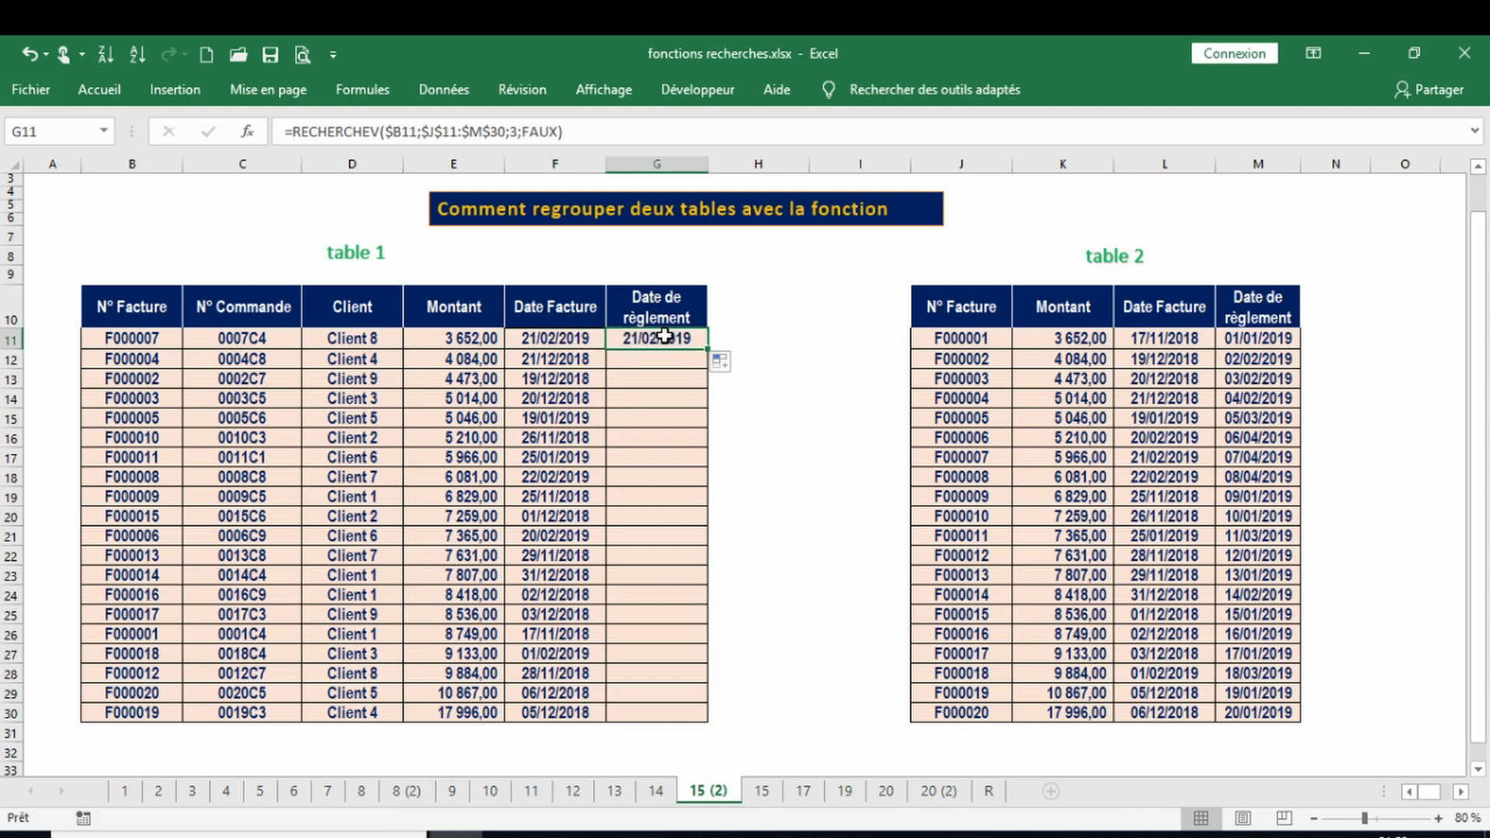
- Change the column index in the G11 formula to 4 and validate it
{"action": "double_click", "coordinate": [665, 336]}
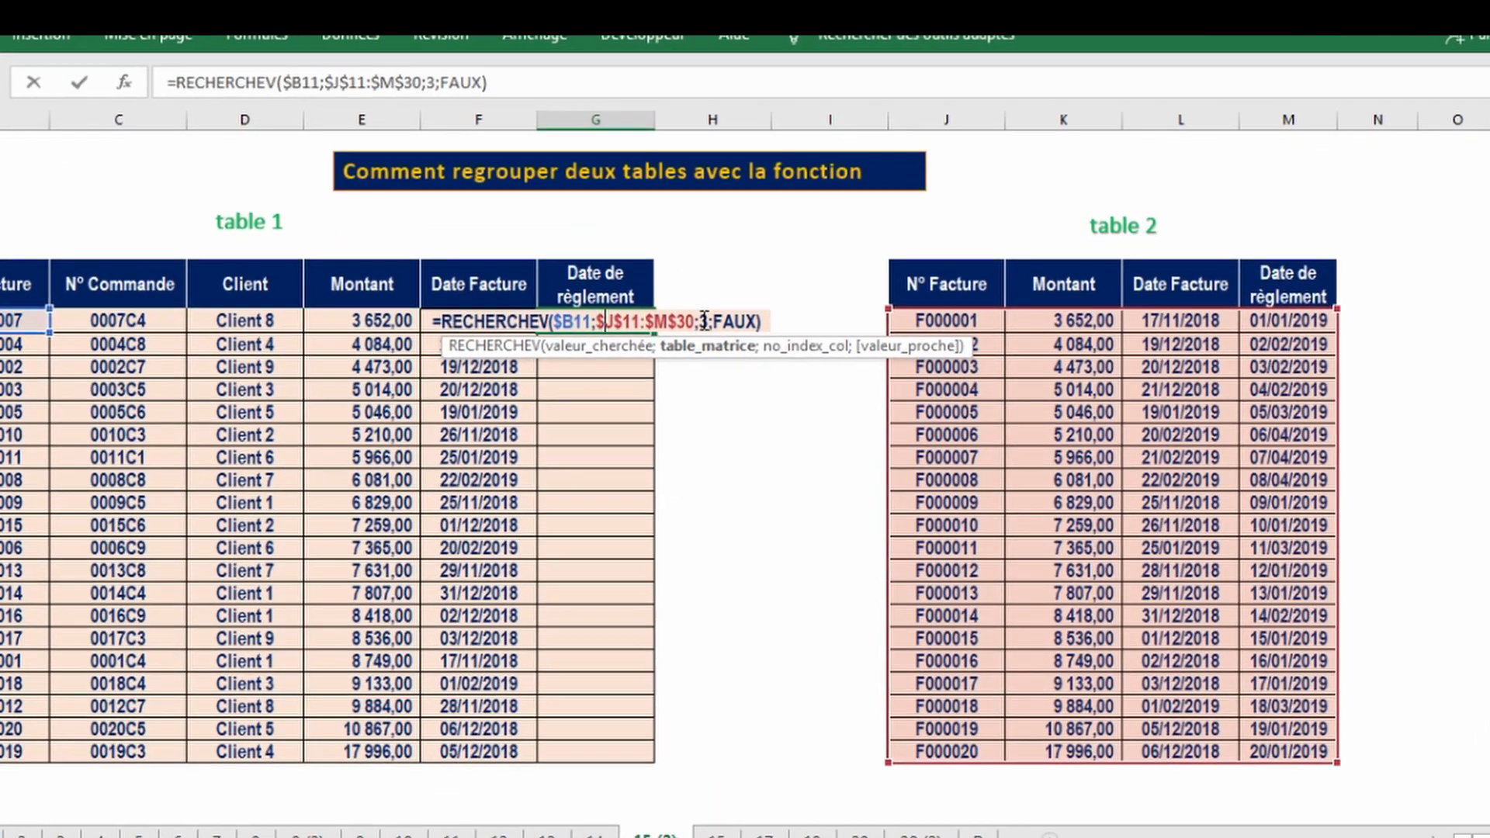
{"action": "left_click", "coordinate": [746, 340]}
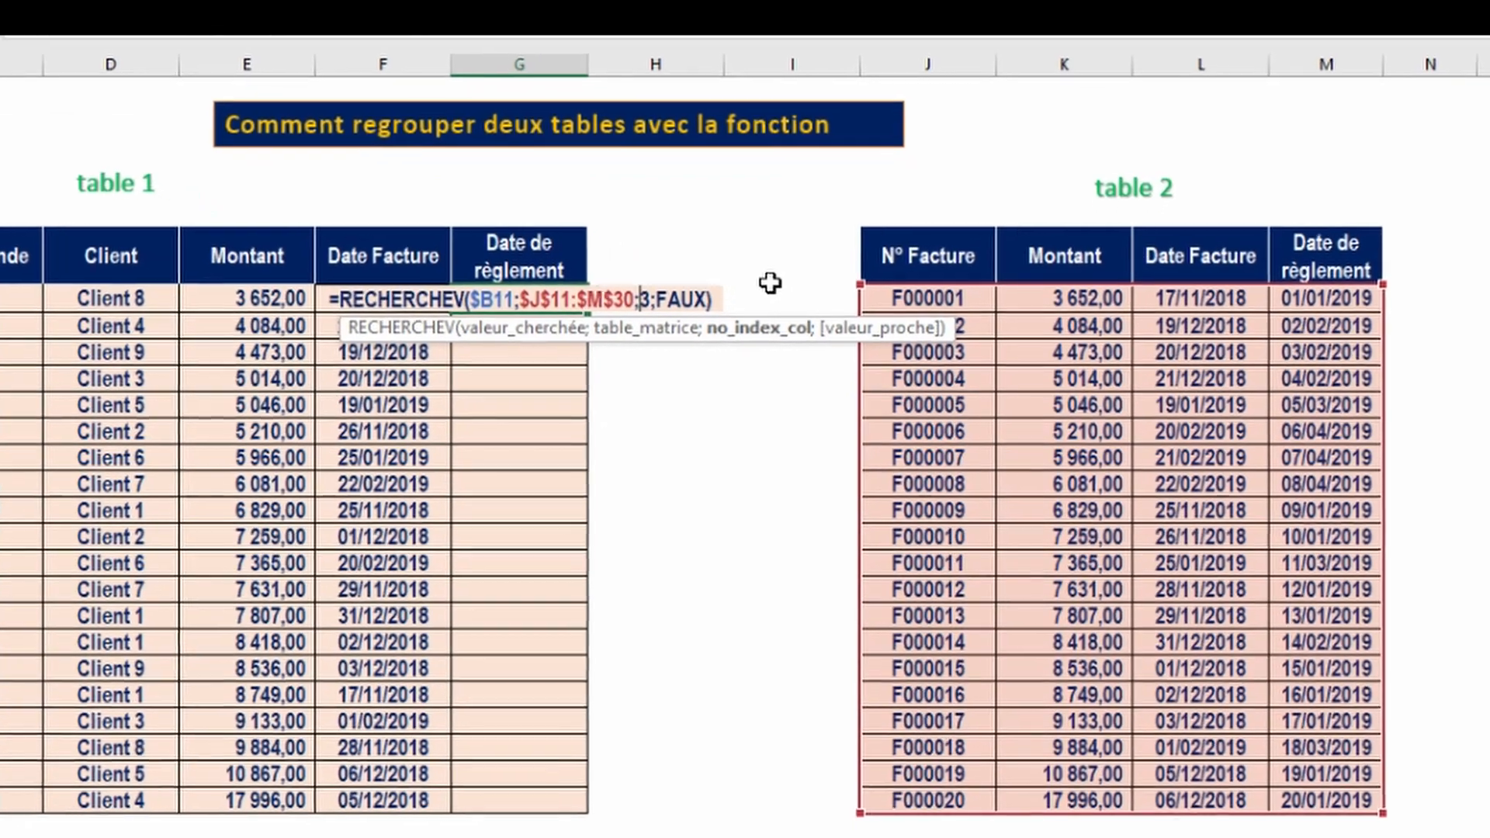
{"action": "key", "text": "Delete"}
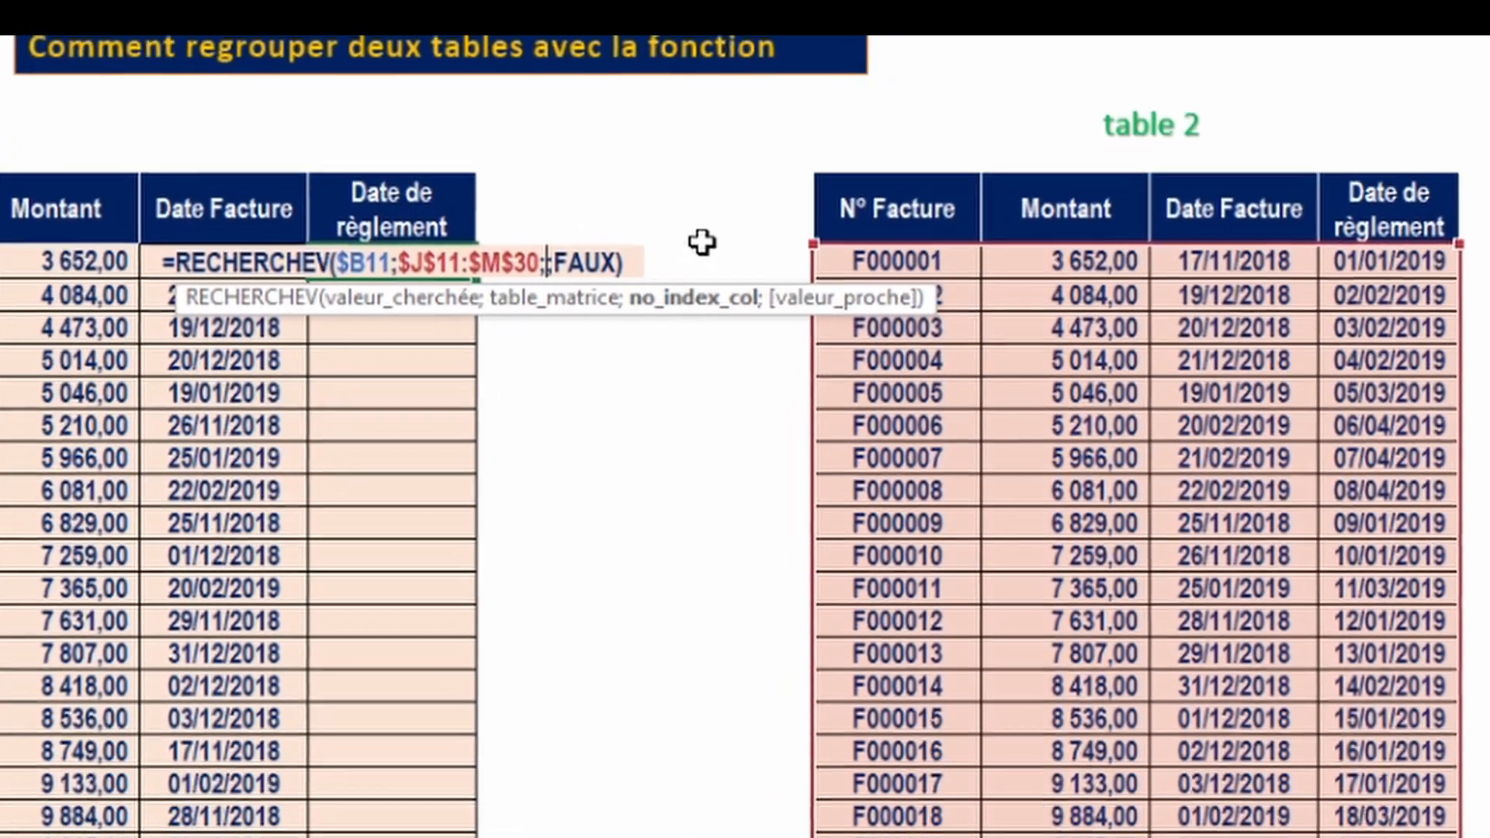
{"action": "type", "text": "4"}
{"action": "key", "text": "Return"}
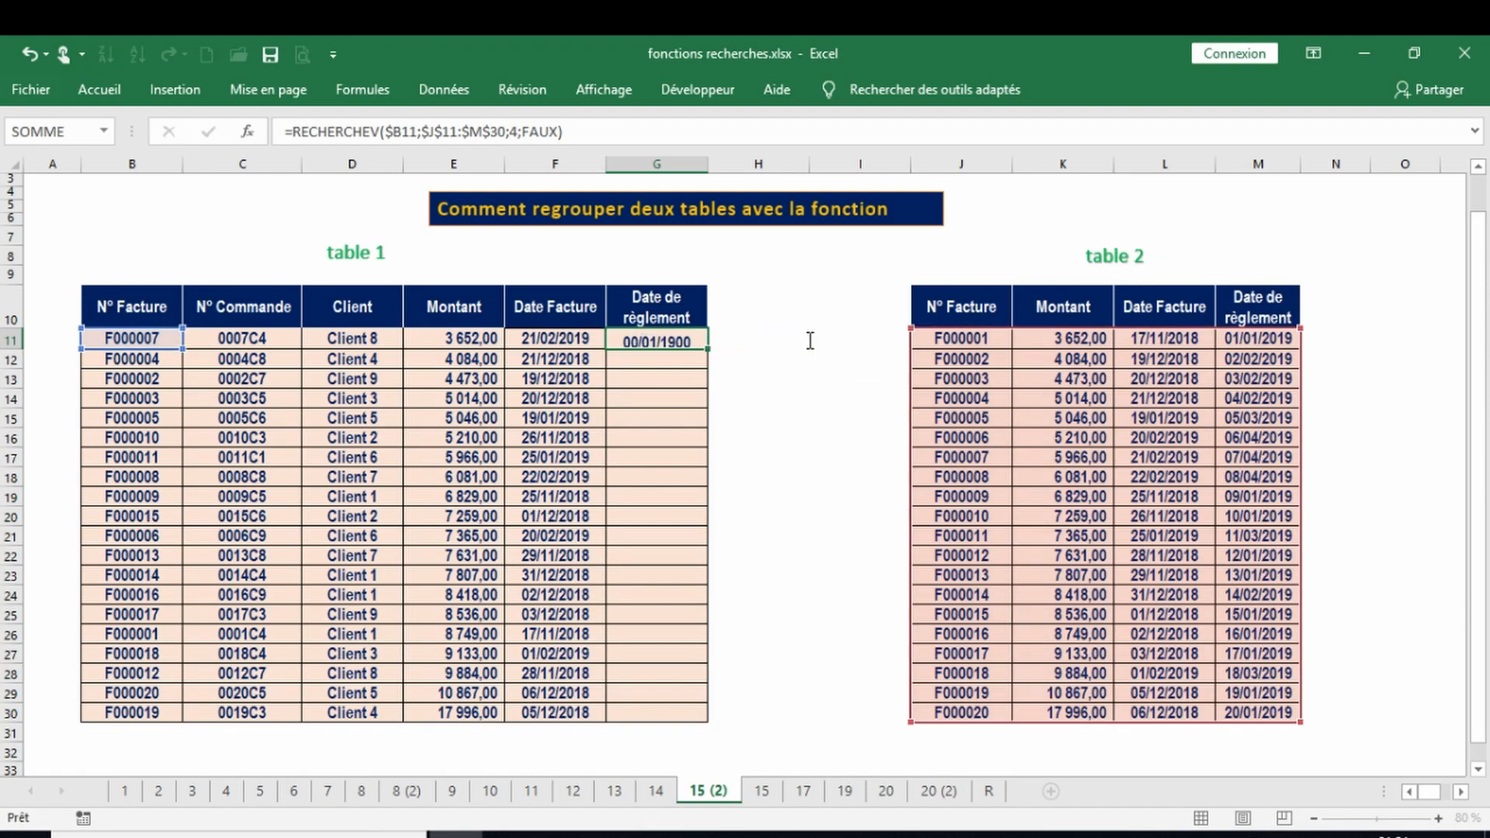
- Fill the G11 formula down to G30 in the Date de règlement column and check the copy in G29
{"action": "left_click", "coordinate": [686, 342]}
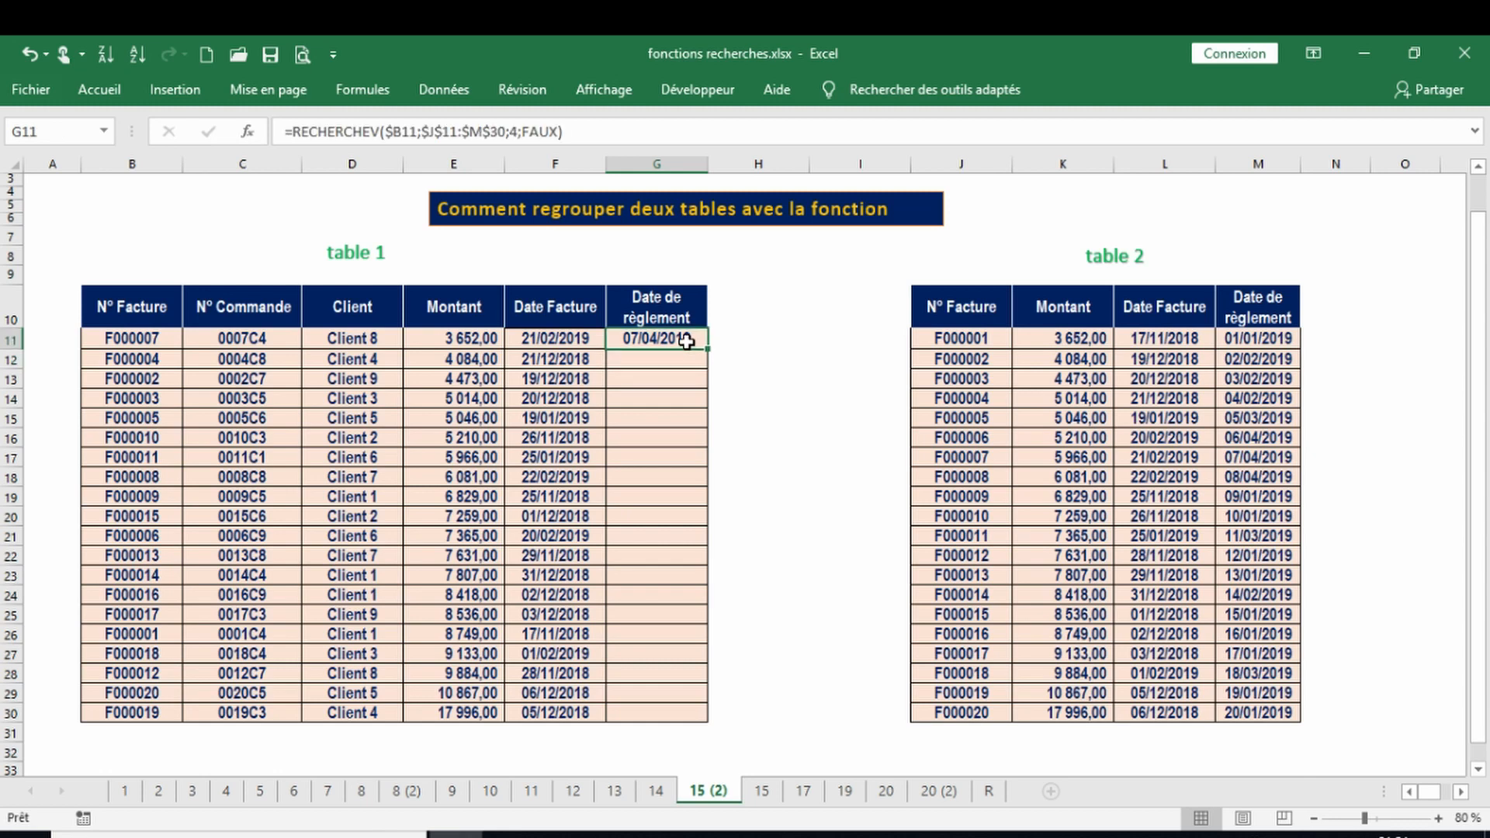
{"action": "left_click_drag", "start_coordinate": [707, 349], "coordinate": [707, 718]}
{"action": "left_click", "coordinate": [658, 696]}
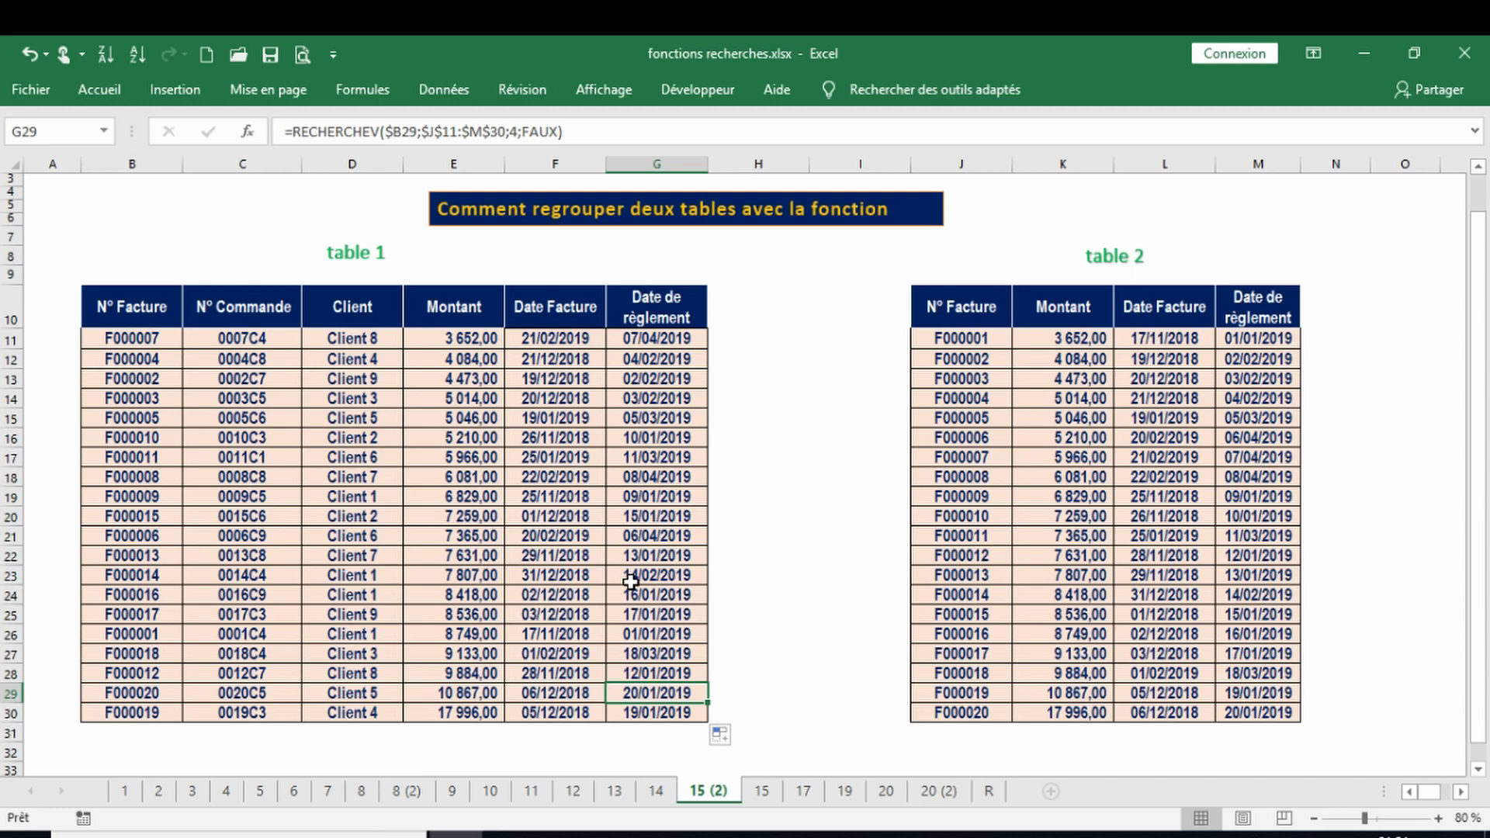
{"action": "scroll", "coordinate": [630, 580], "scroll_direction": "up", "scroll_amount": 1}
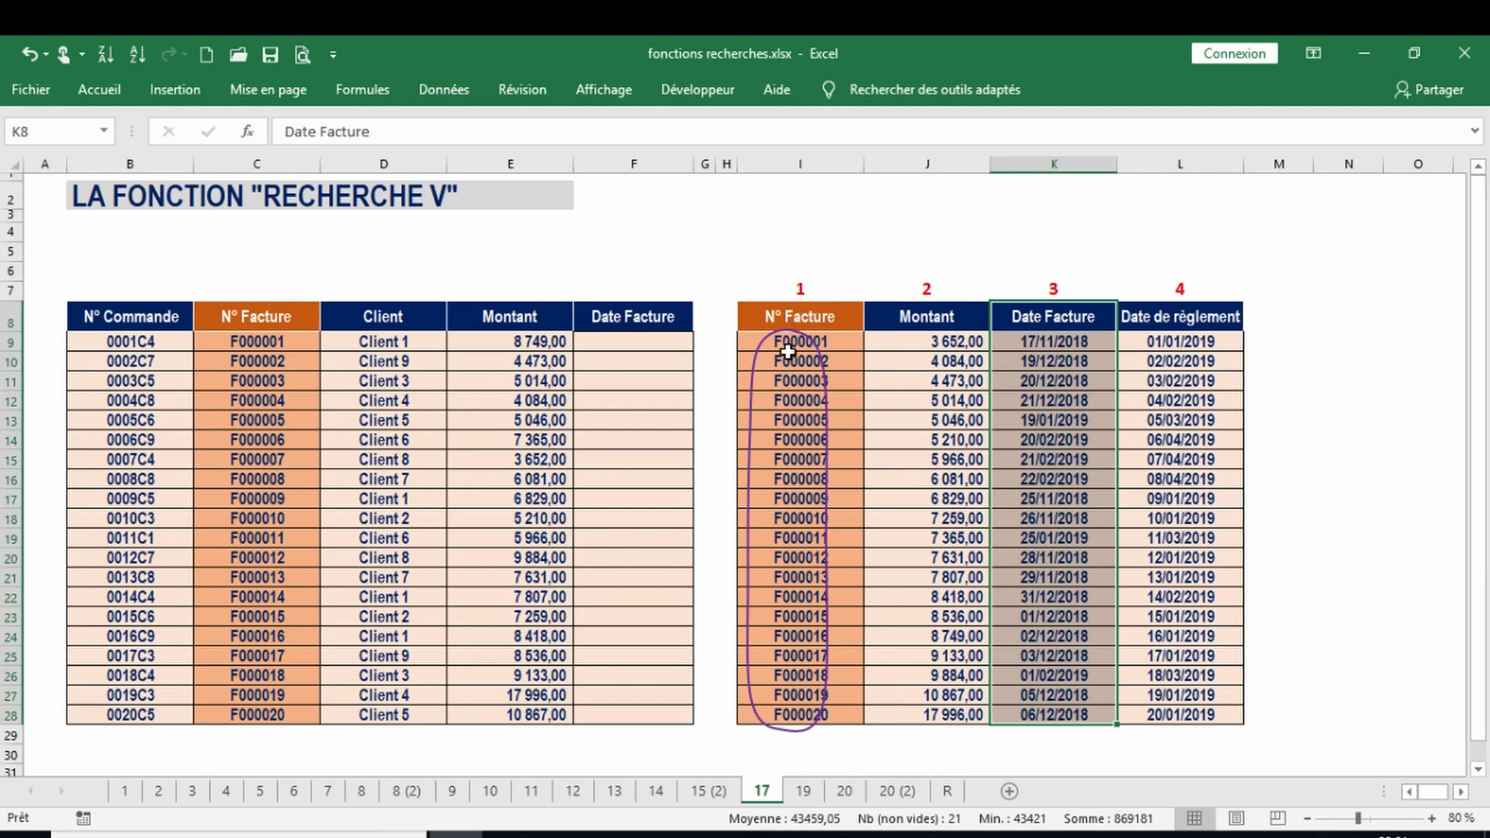
- On sheet 19, enter =RECHERCHEV(B9;I9:K28;3;FAUX) in E9 of the Date Facture column
{"action": "left_click", "coordinate": [804, 791]}
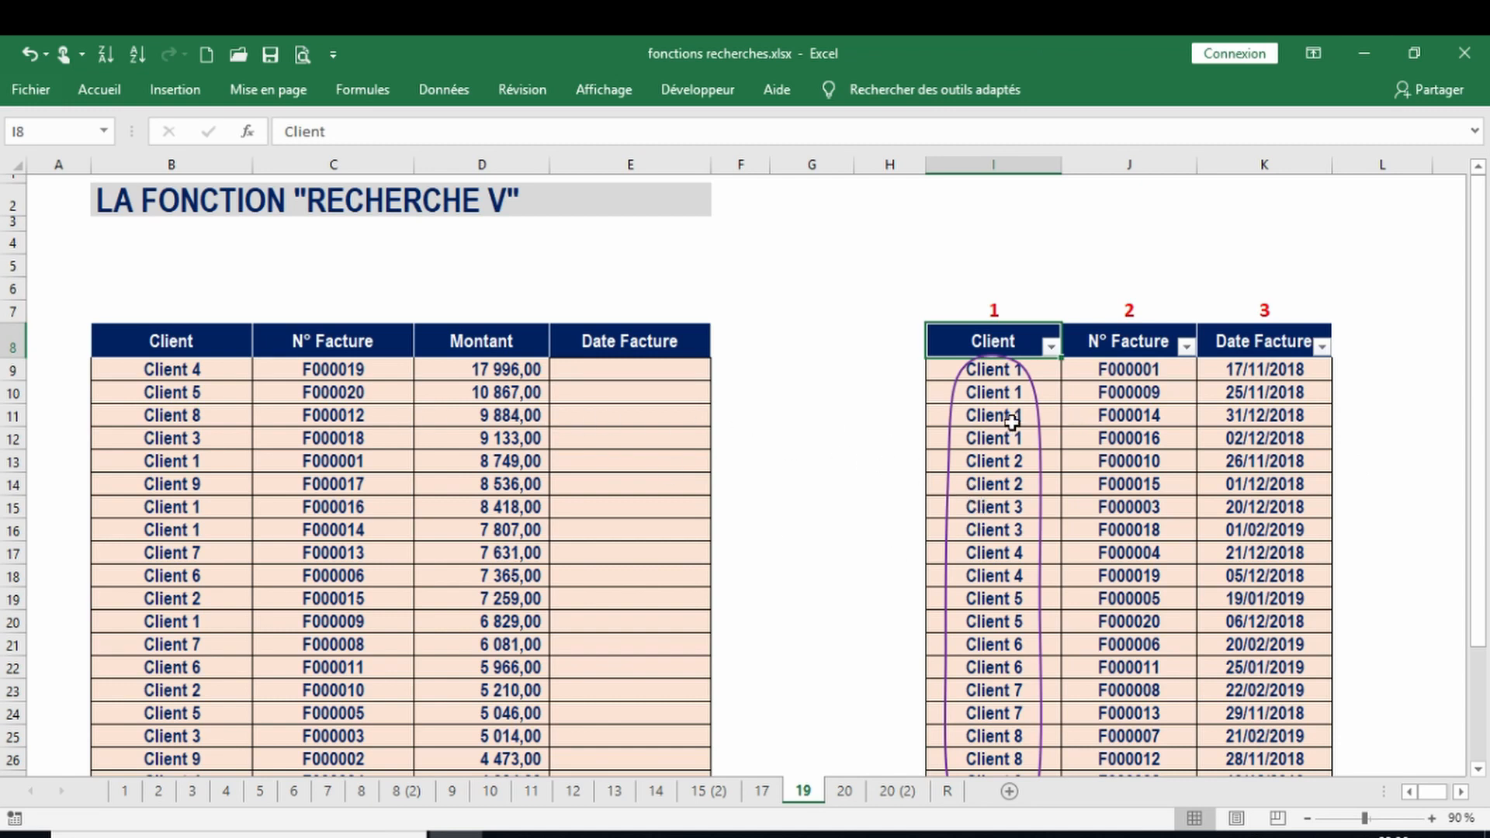
{"action": "left_click", "coordinate": [630, 373]}
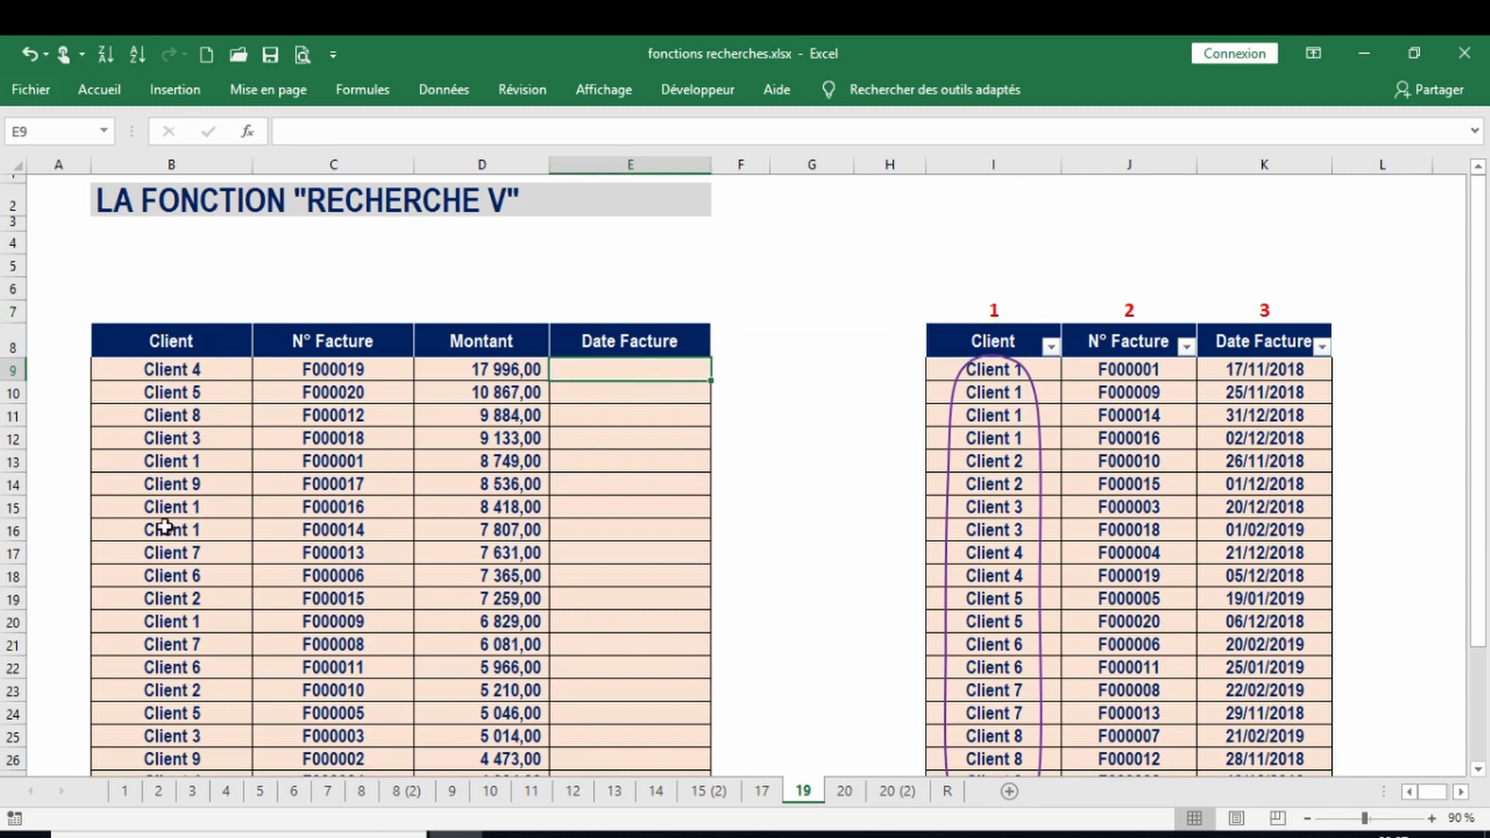
{"action": "type", "text": "=RECHERCHEV("}
{"action": "left_click", "coordinate": [203, 368]}
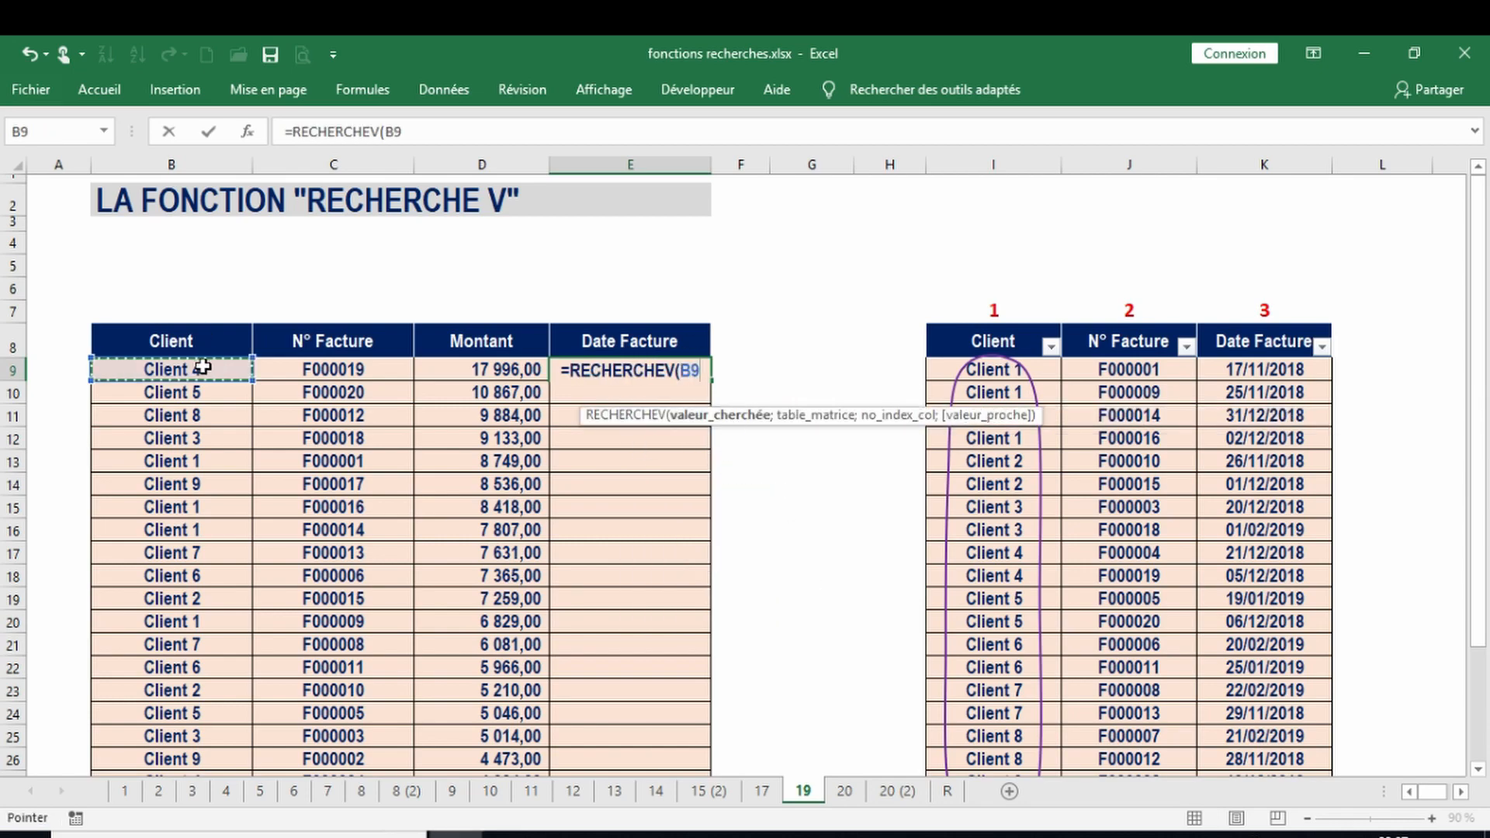
{"action": "type", "text": ";"}
{"action": "left_click_drag", "start_coordinate": [993, 369], "coordinate": [1279, 716]}
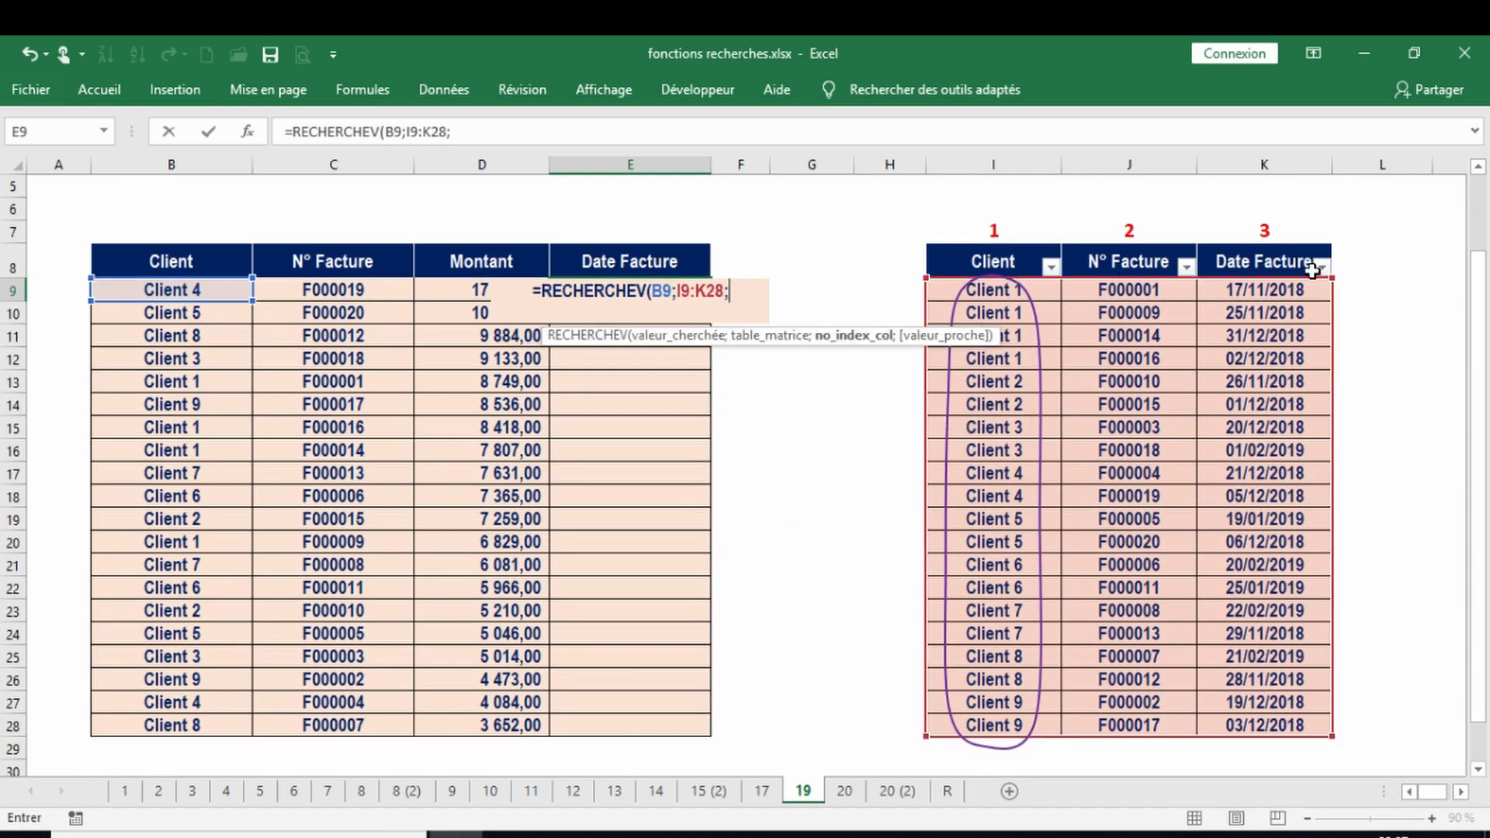
{"action": "type", "text": "3;"}
{"action": "double_click", "coordinate": [797, 378]}
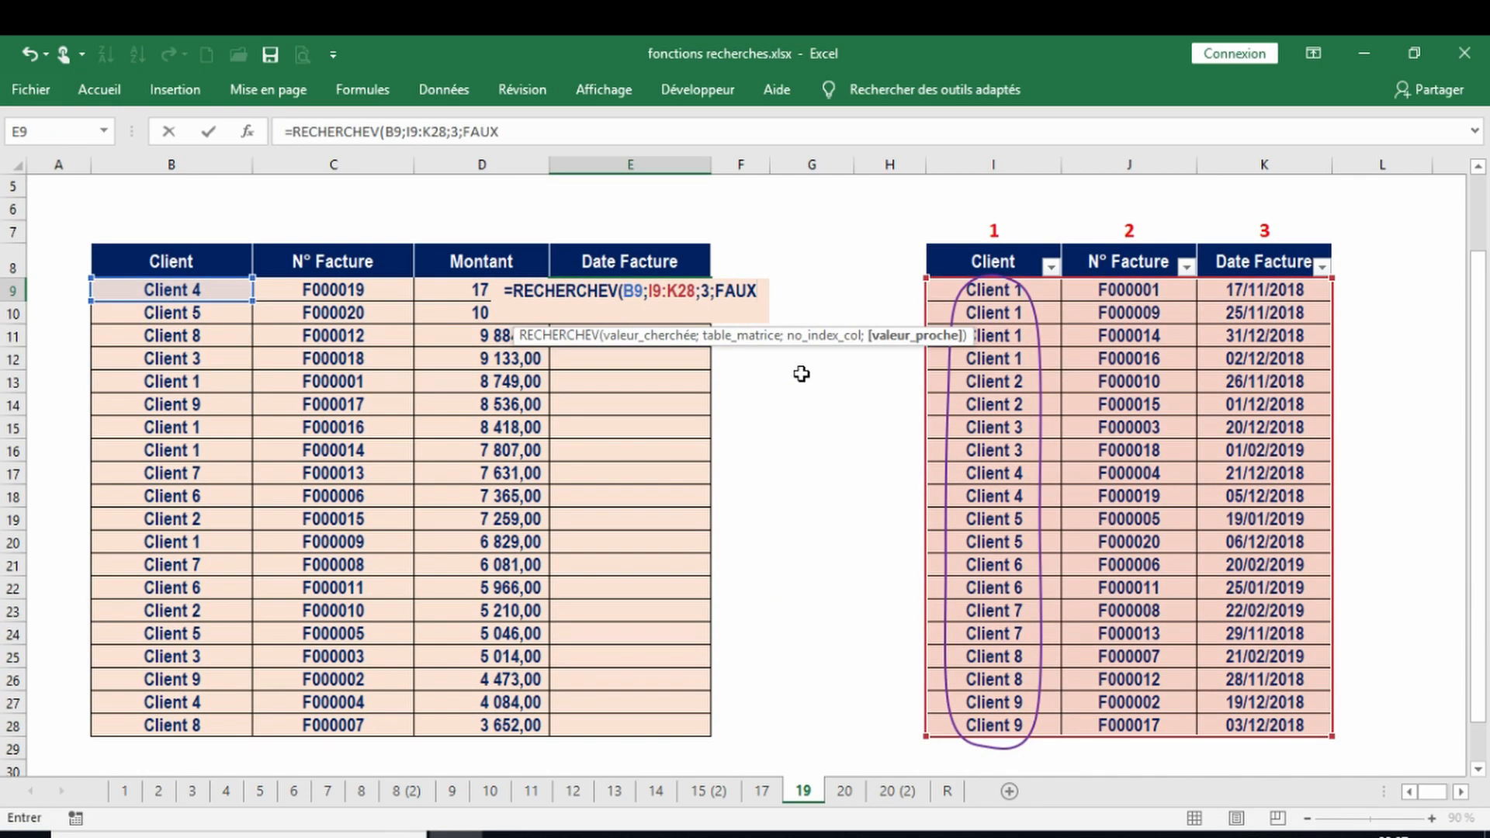
{"action": "key", "text": "Return"}
- Lock the E9 formula's references as $B9 for the searched value and $I$9:$K$28 for the table, and validate
{"action": "left_click", "coordinate": [621, 291]}
{"action": "double_click", "coordinate": [627, 293]}
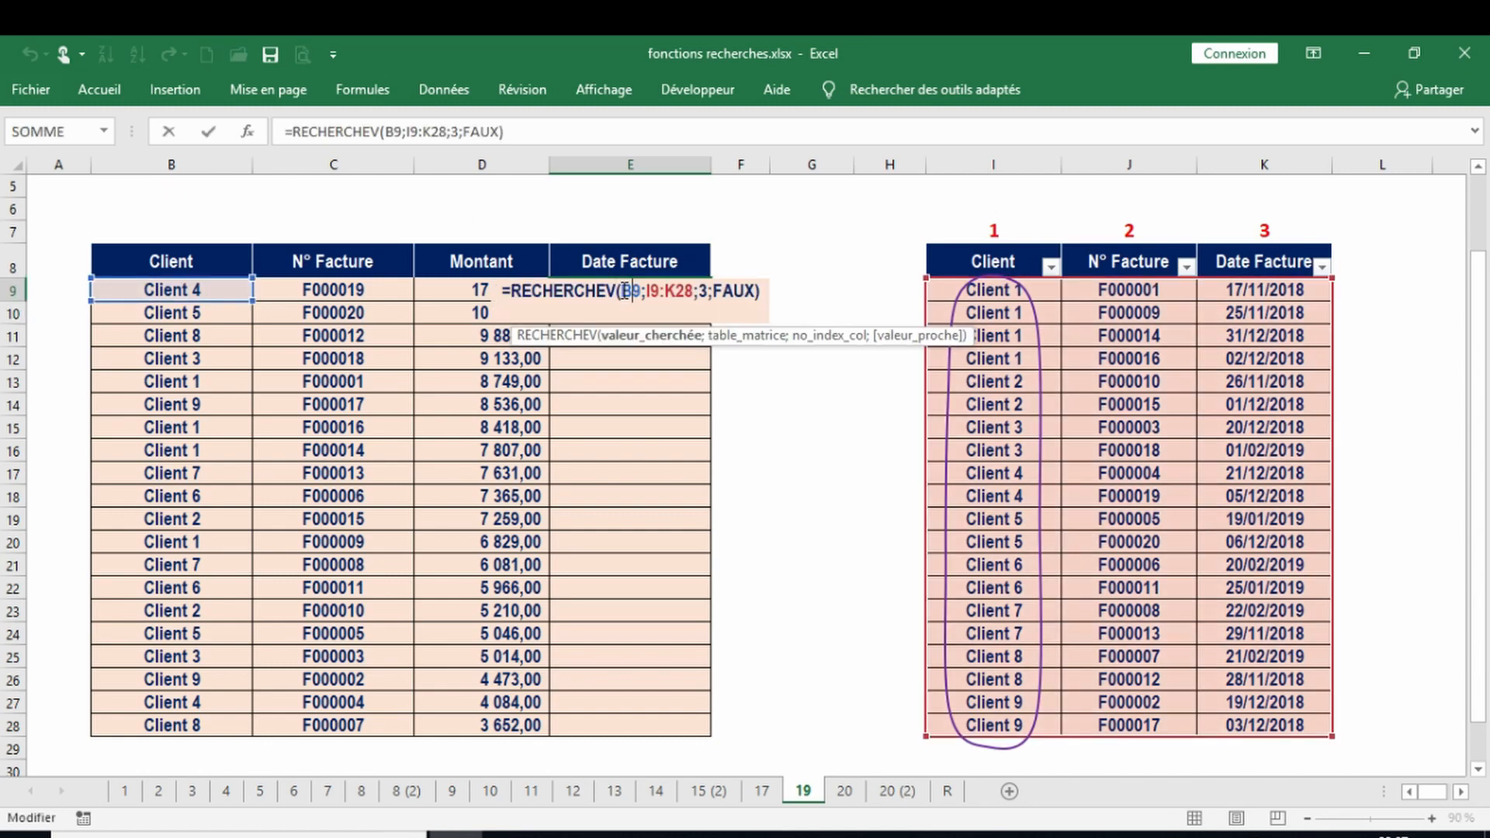
{"action": "key", "text": "F4"}
{"action": "key", "text": "F4"}
{"action": "key", "text": "F4"}
{"action": "left_click", "coordinate": [660, 291]}
{"action": "key", "text": "F4"}
{"action": "left_click", "coordinate": [693, 291]}
{"action": "key", "text": "F4"}
{"action": "key", "text": "Return"}
- Fill the E9 formula down to E28 in the Date Facture column and reselect E9
{"action": "left_click", "coordinate": [679, 292]}
{"action": "left_click_drag", "start_coordinate": [710, 301], "coordinate": [719, 734]}
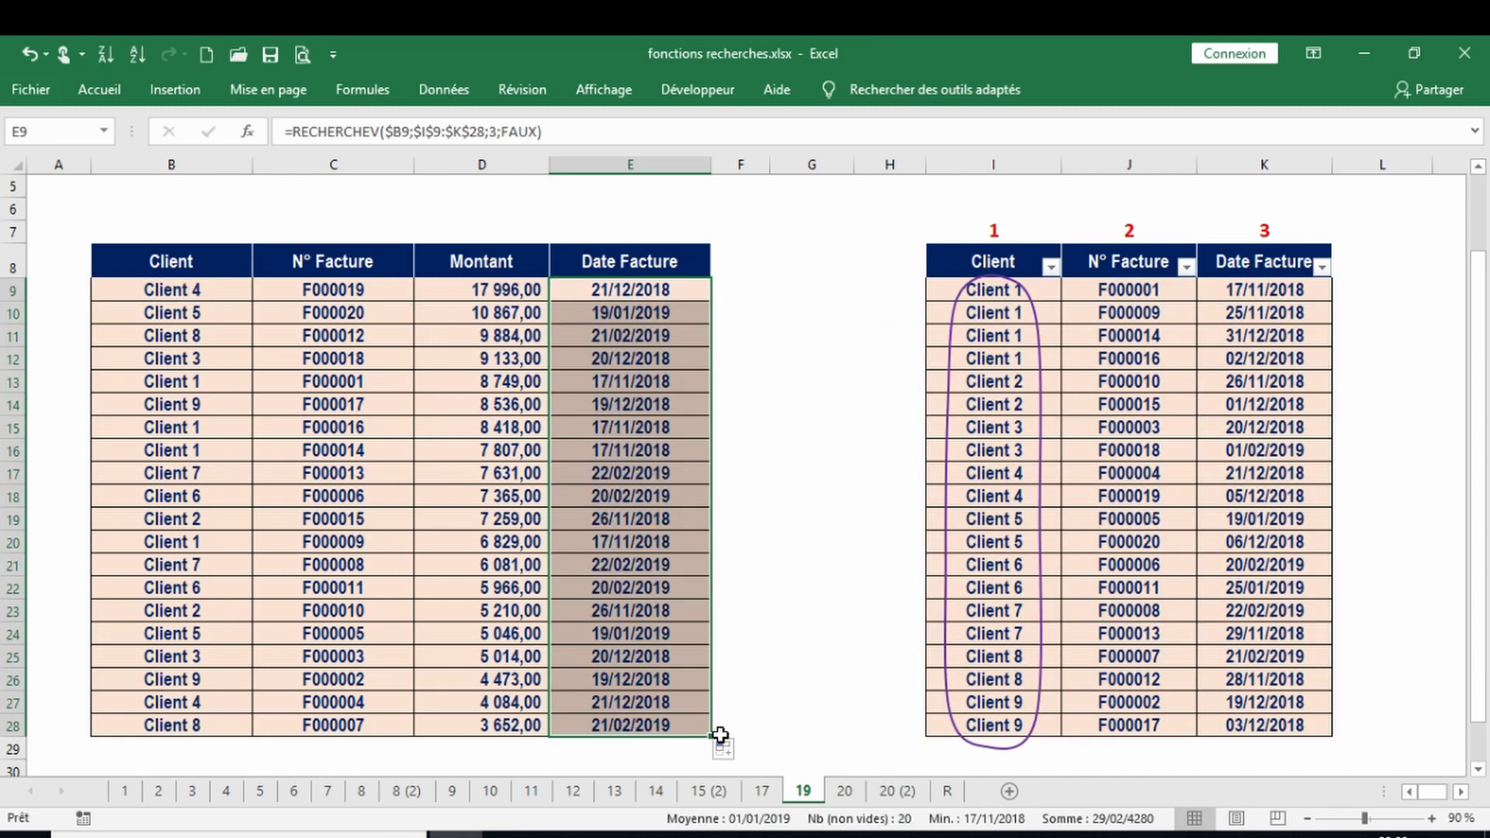
{"action": "left_click", "coordinate": [614, 287]}
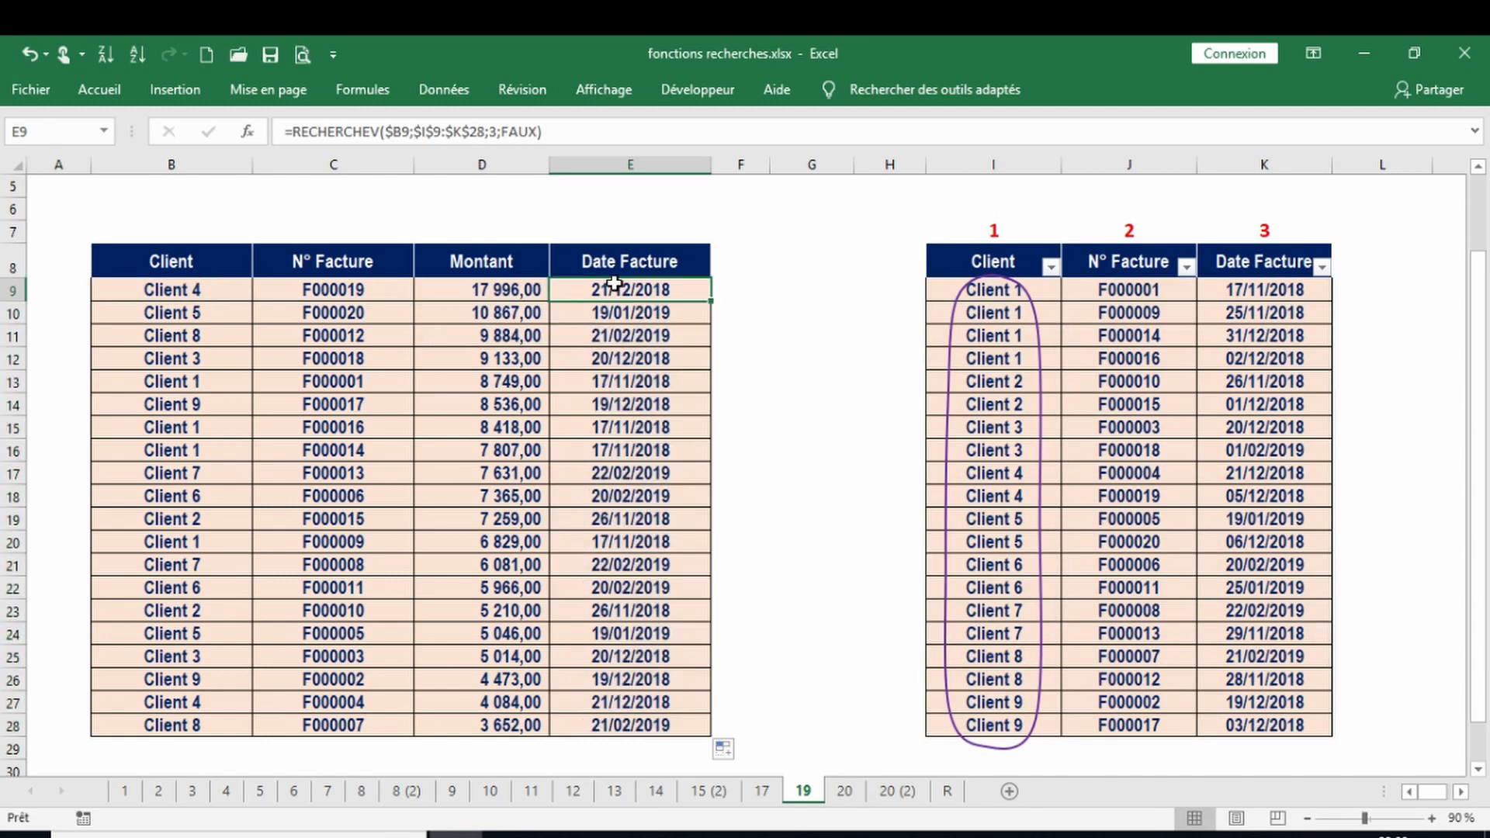
- Compare Client 4's invoice F000019 in row 9 with the Client 4 rows and dates in the lookup table
{"action": "left_click", "coordinate": [153, 287]}
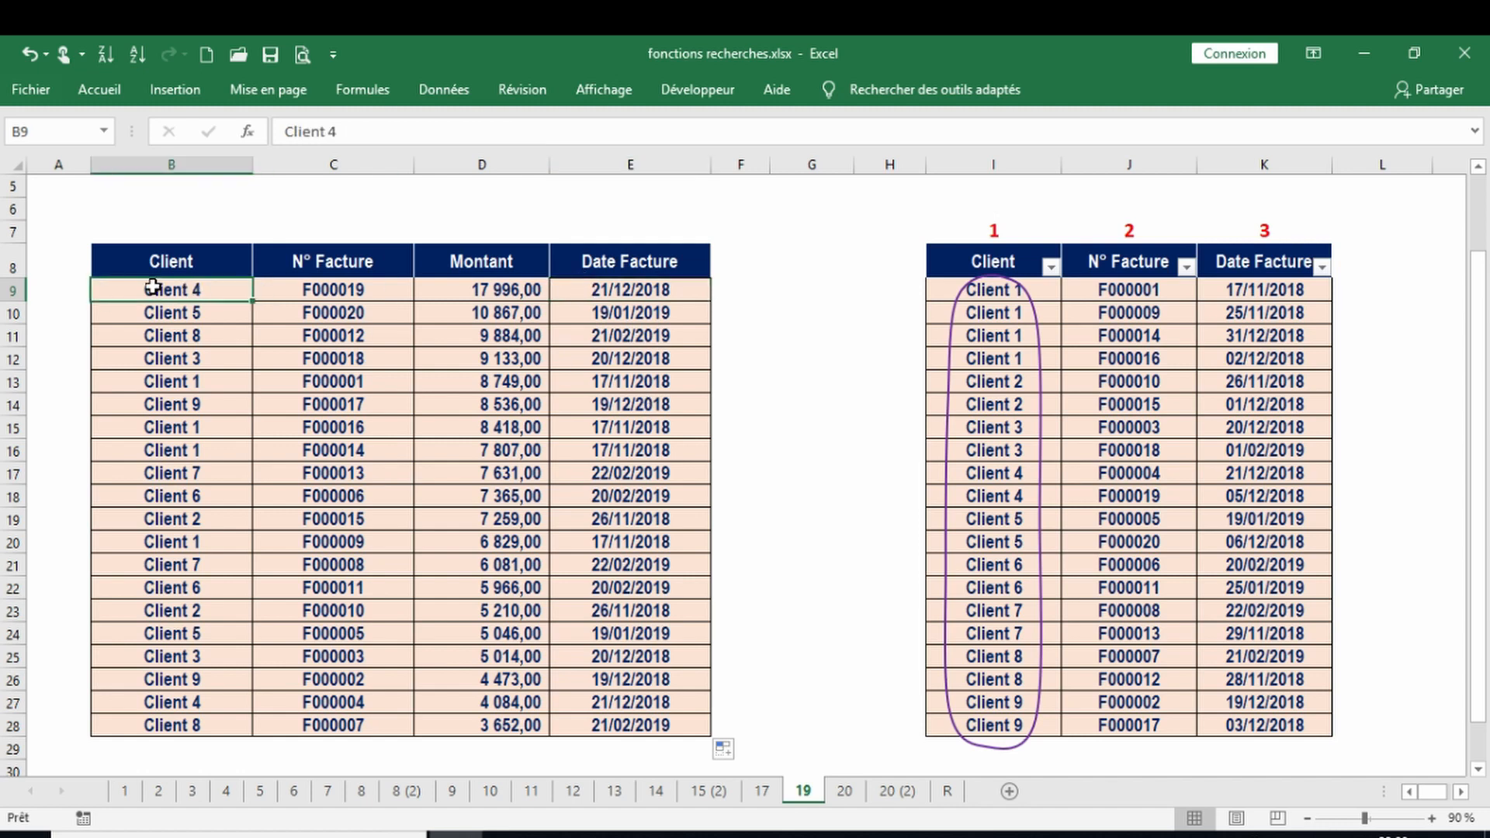
{"action": "left_click", "coordinate": [334, 288]}
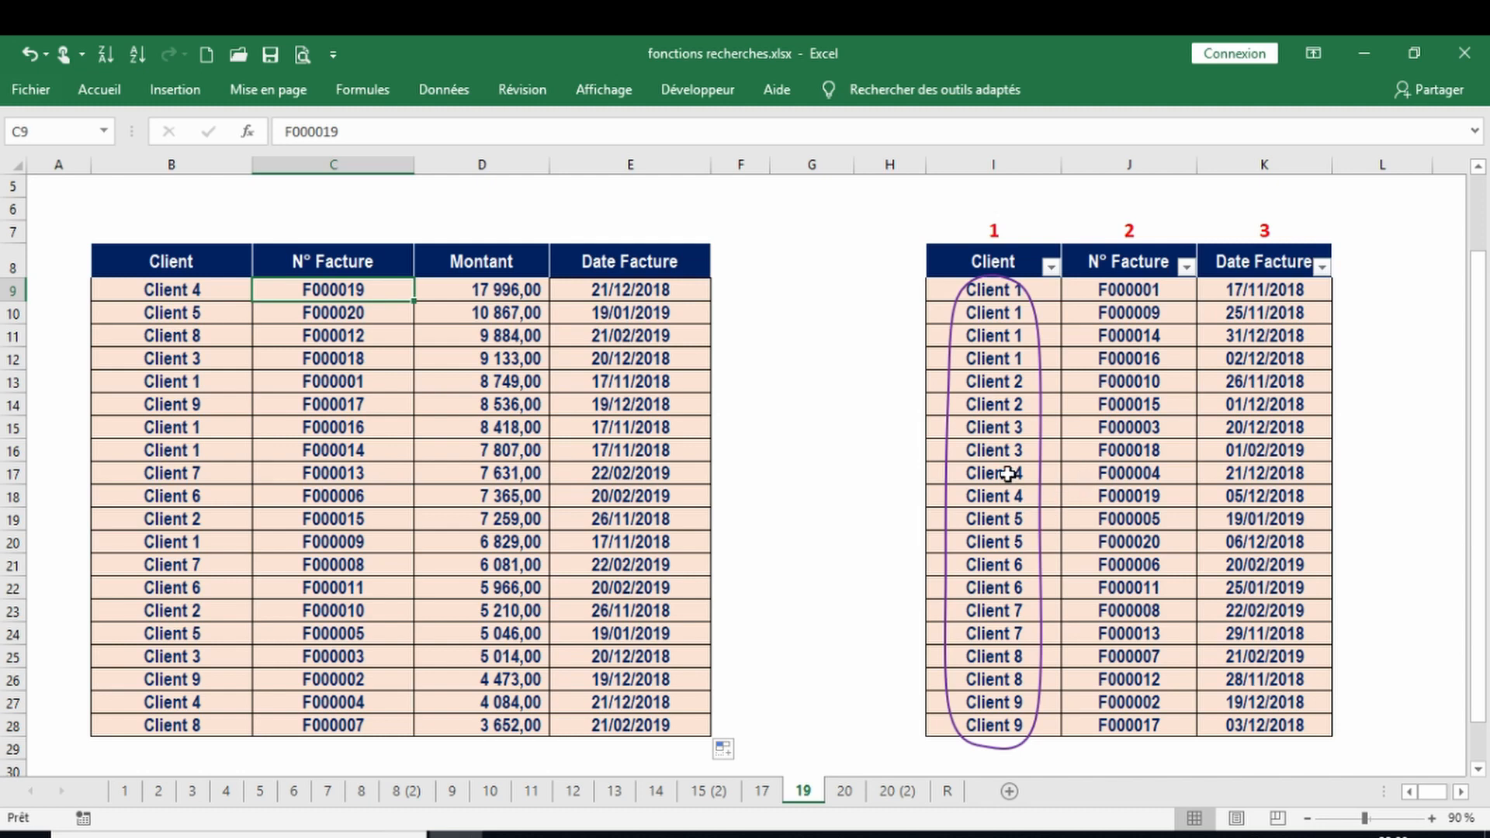
{"action": "left_click", "coordinate": [1136, 495]}
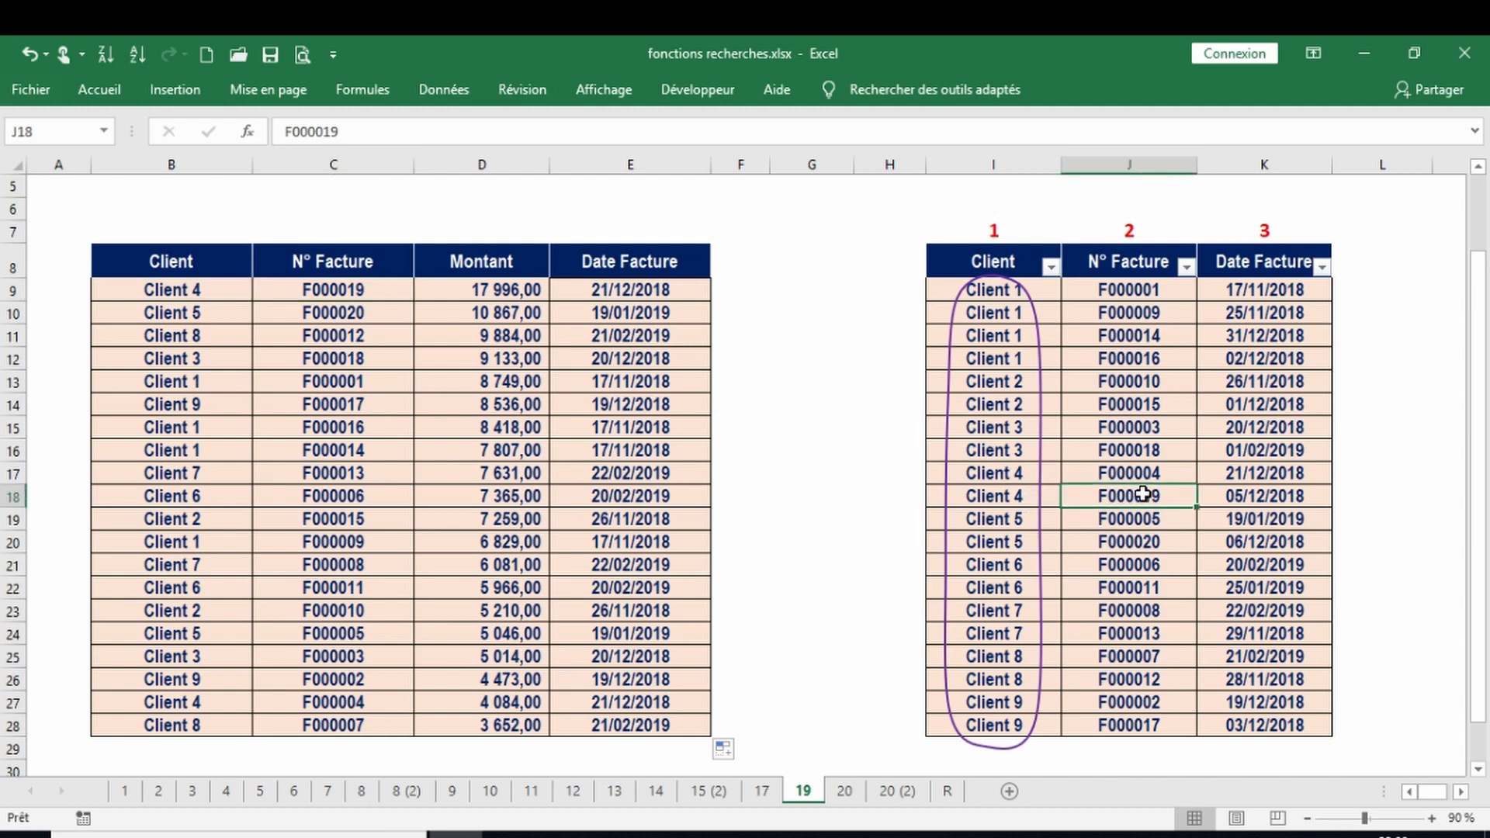
{"action": "left_click", "coordinate": [1266, 496]}
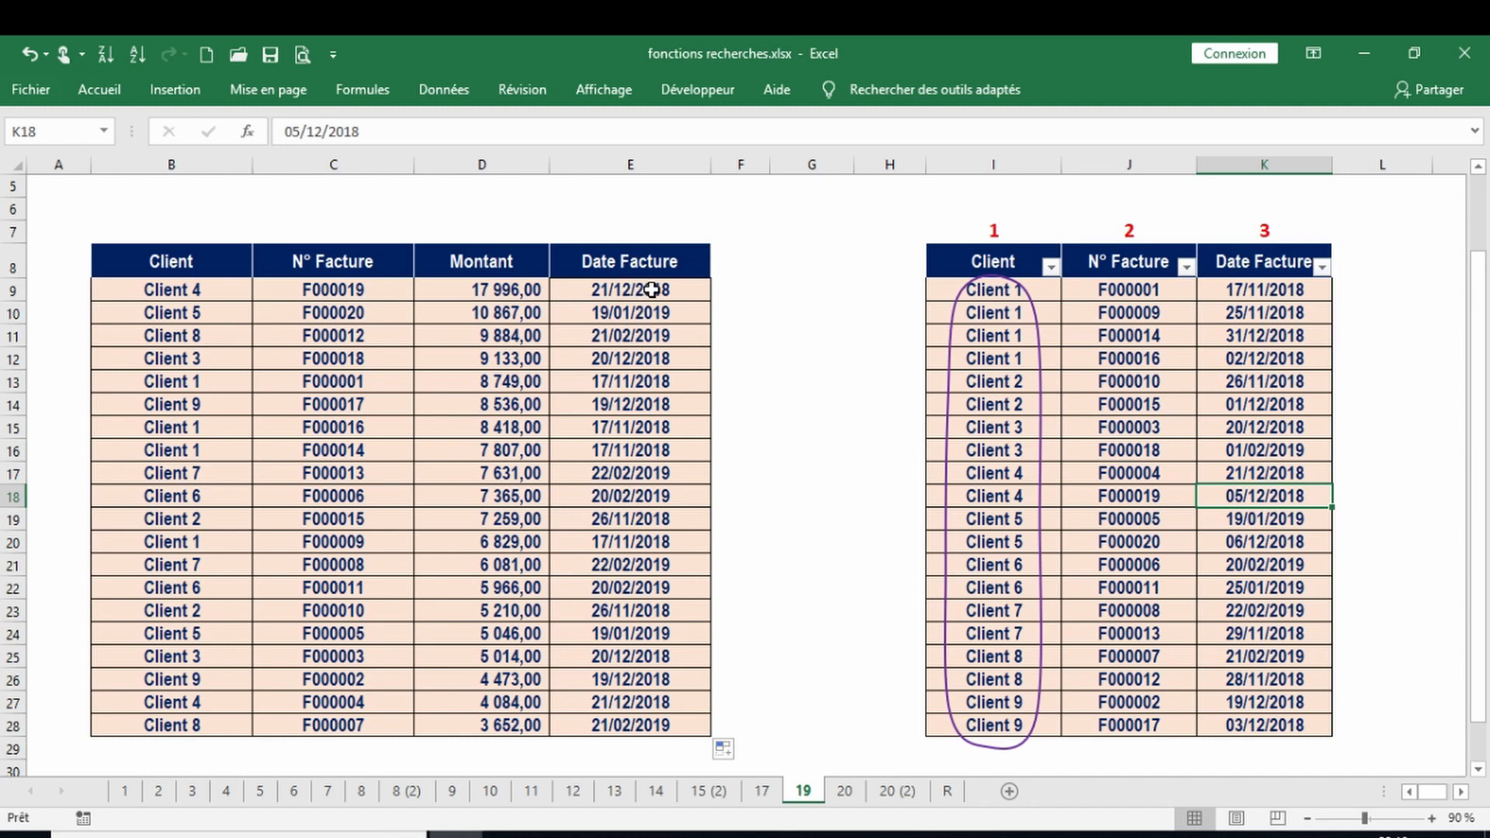
{"action": "left_click", "coordinate": [196, 290]}
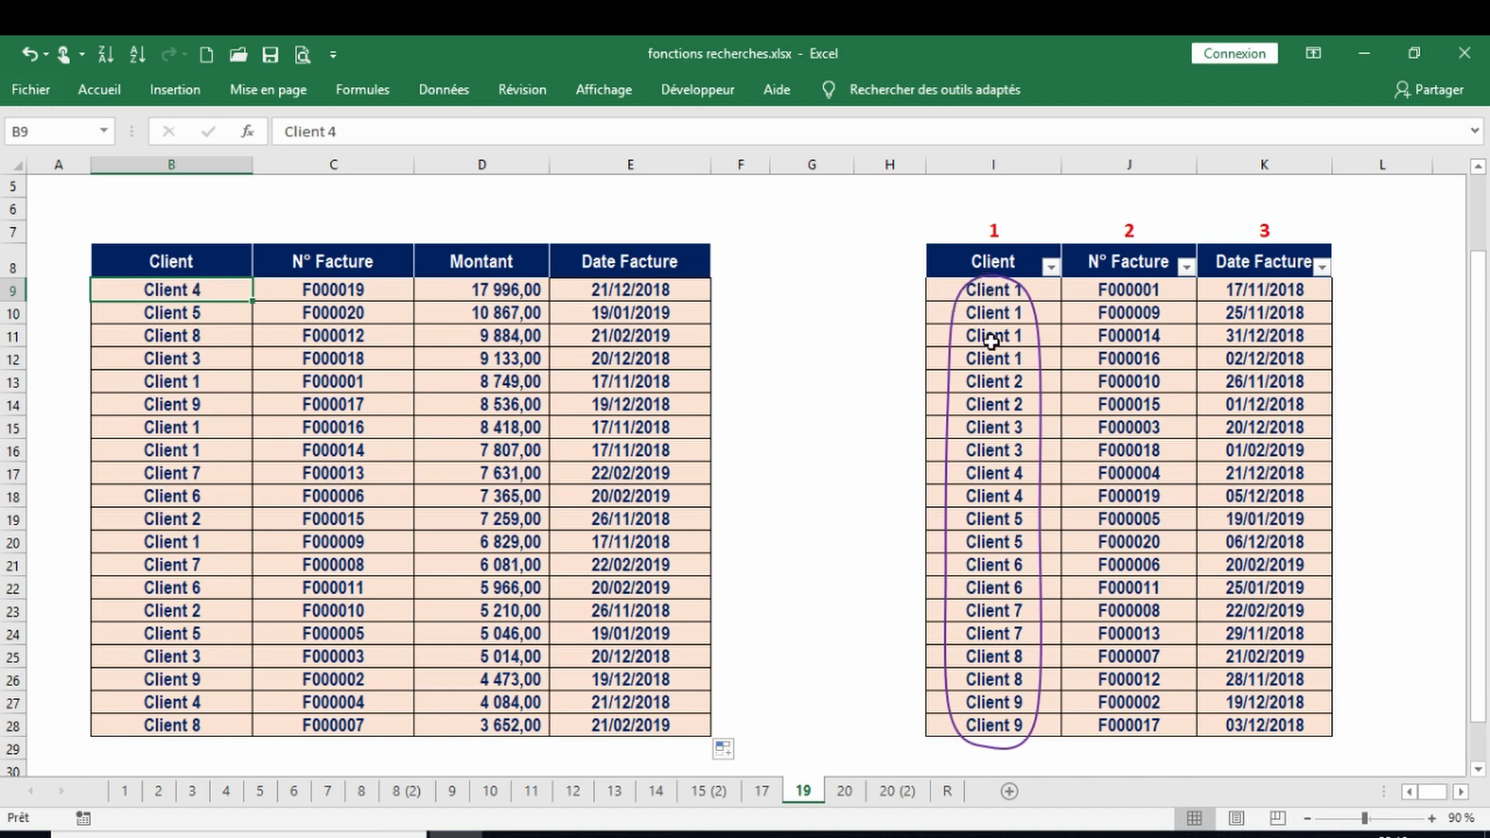
{"action": "left_click", "coordinate": [994, 470]}
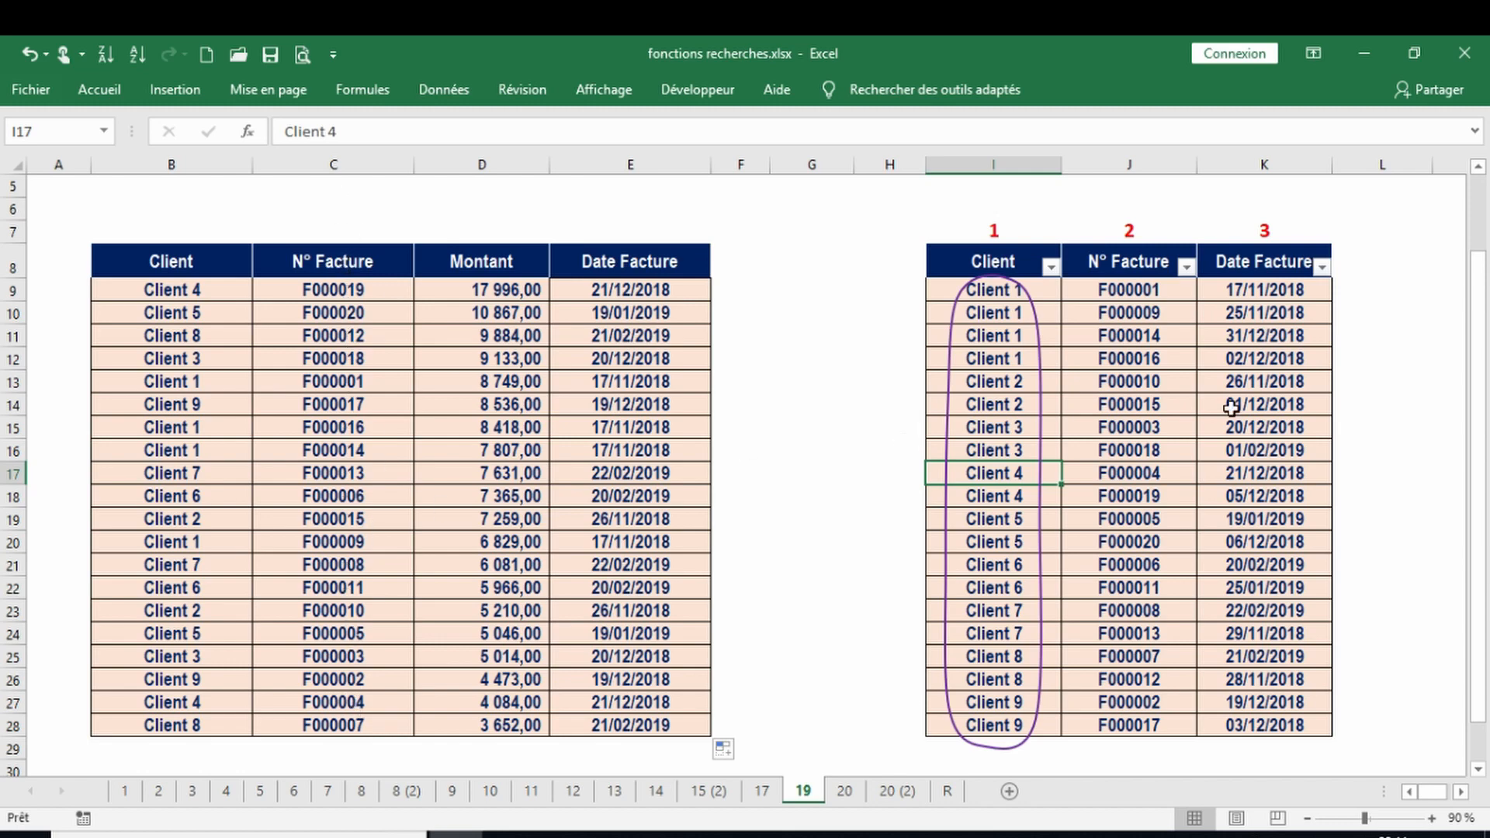
- On sheet 20, start a lookup formula in E9 of the Région column
{"action": "left_click", "coordinate": [844, 791]}
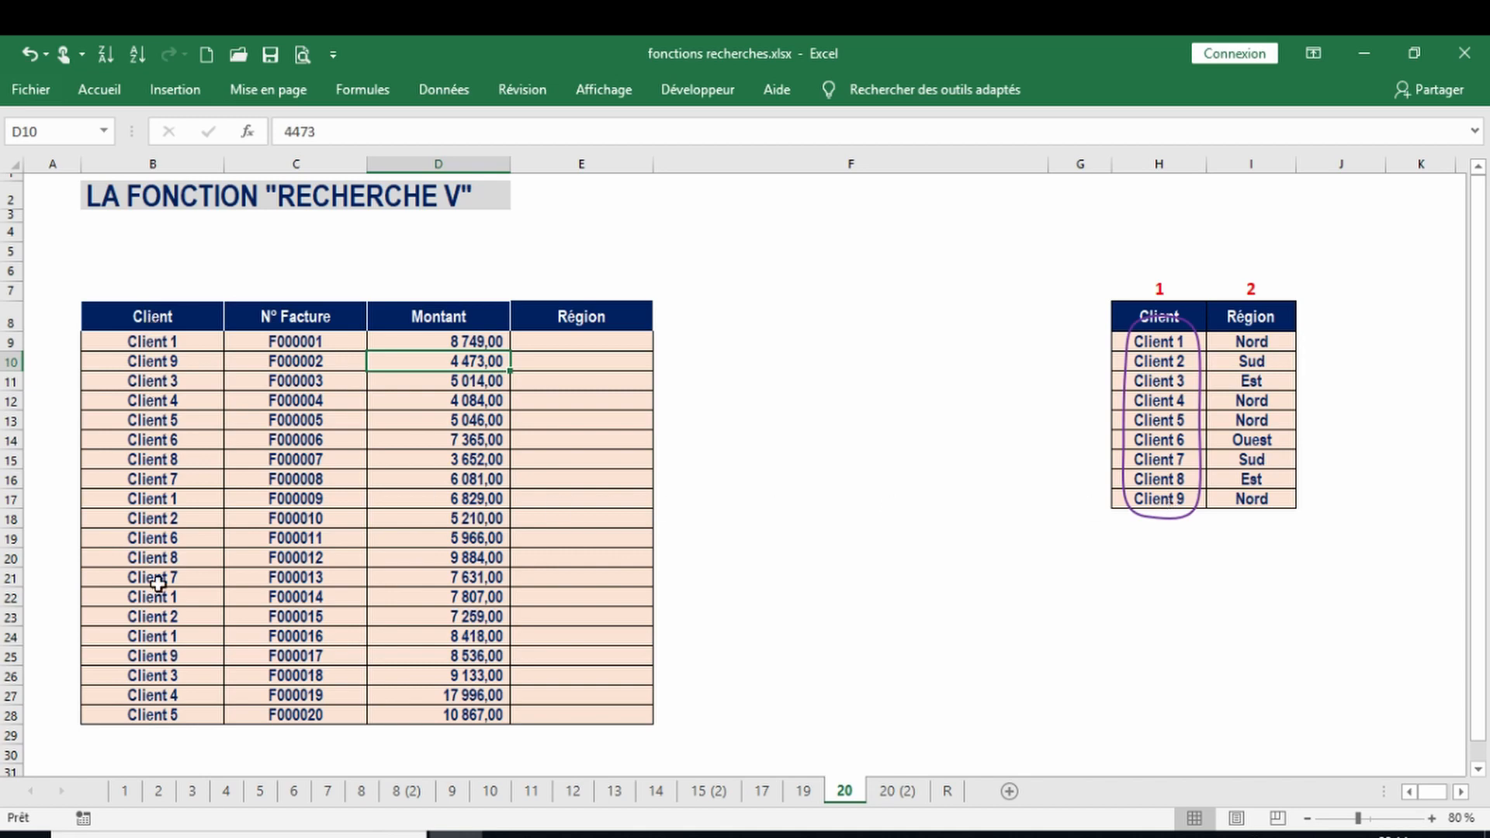
{"action": "left_click", "coordinate": [590, 340]}
{"action": "type", "text": "="}
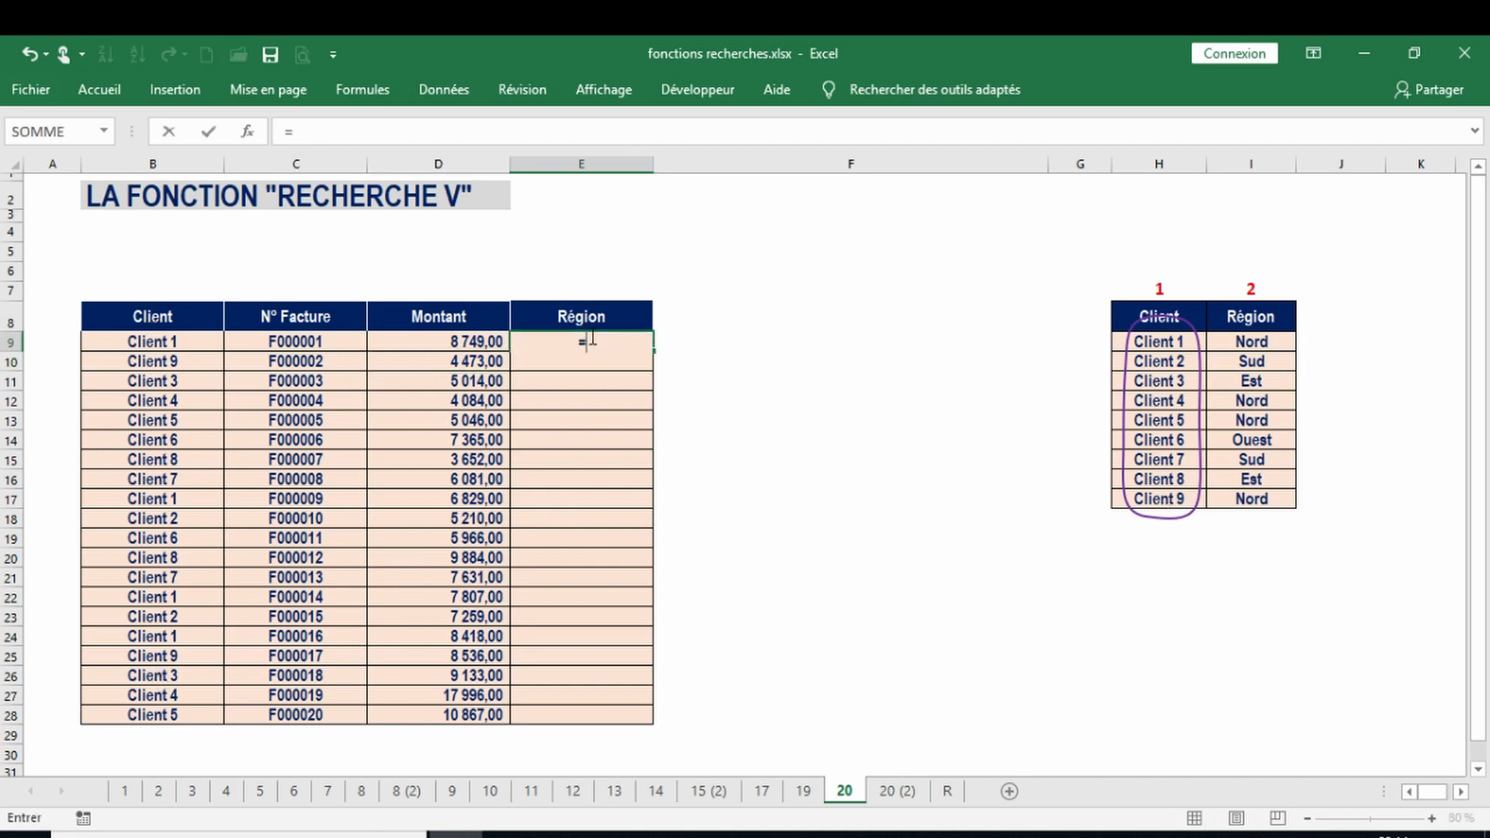
{"action": "type", "text": "r"}
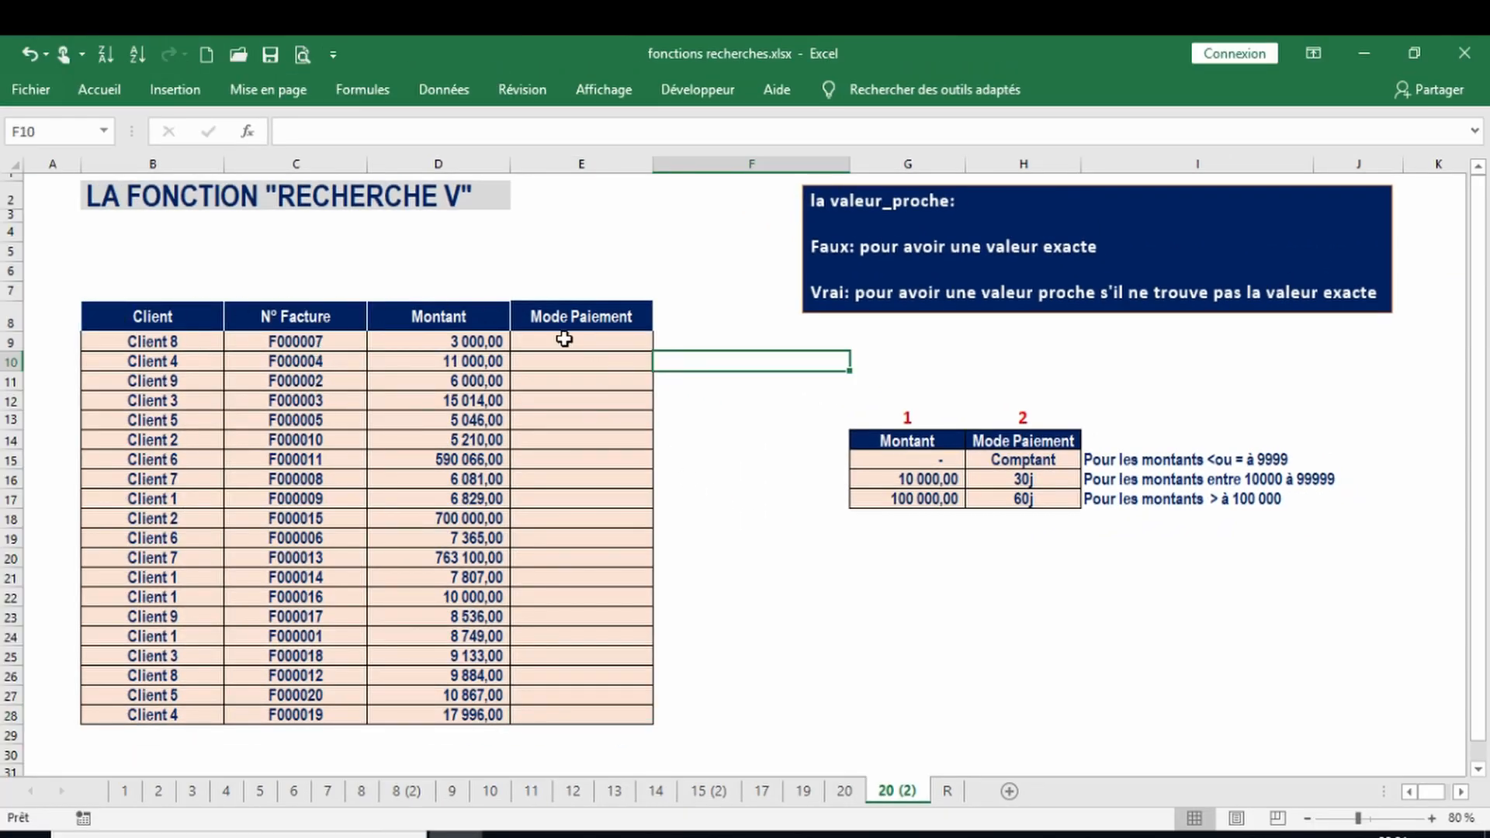
- Start a RECHERCHEV formula in E9 of the Mode Paiement column, with D9 as searched value and G15:H17 as table
{"action": "left_click", "coordinate": [559, 340]}
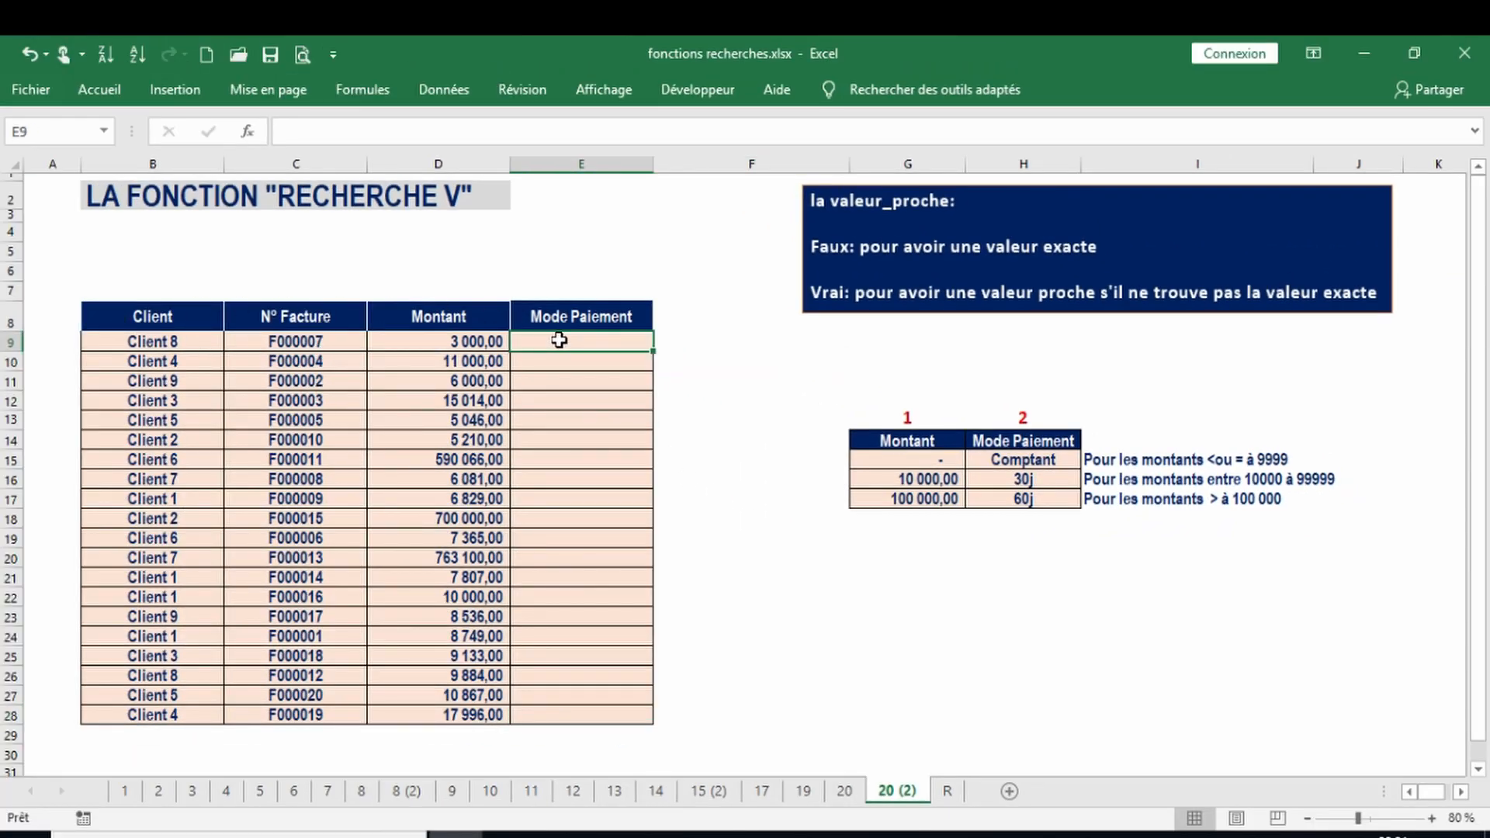
{"action": "type", "text": "="}
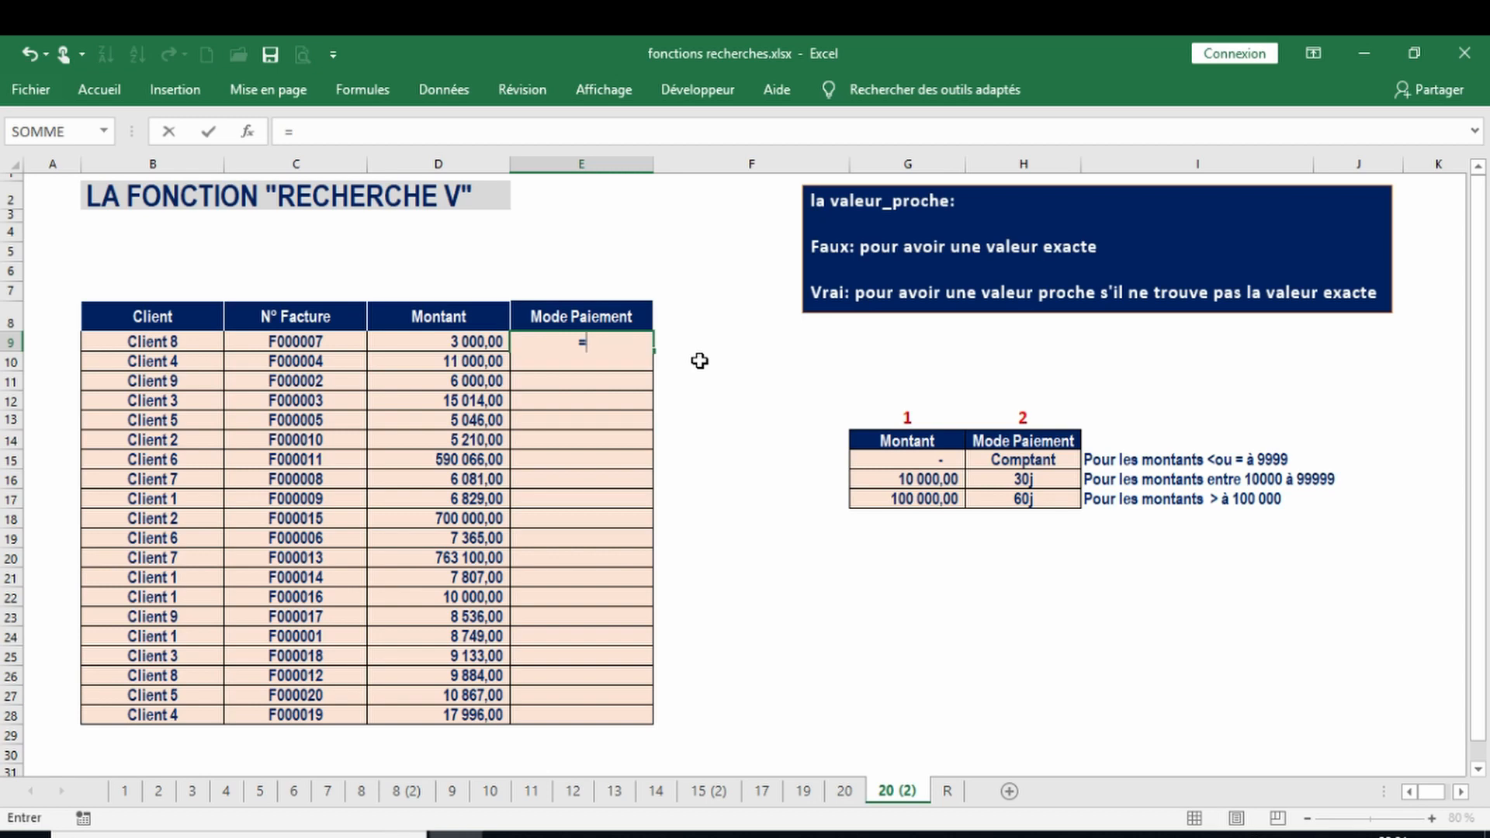
{"action": "type", "text": "rech"}
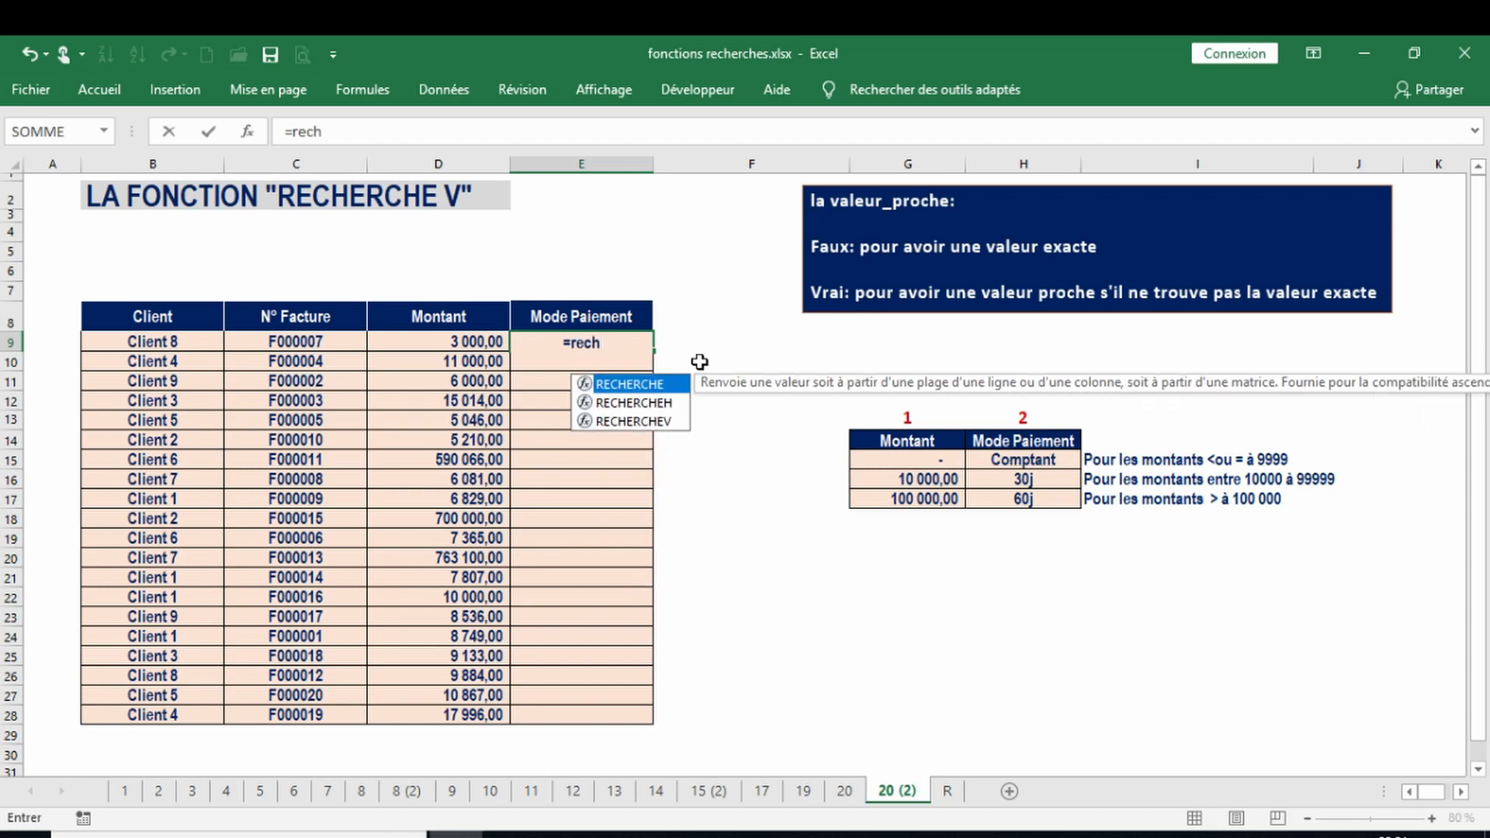
{"action": "double_click", "coordinate": [655, 422]}
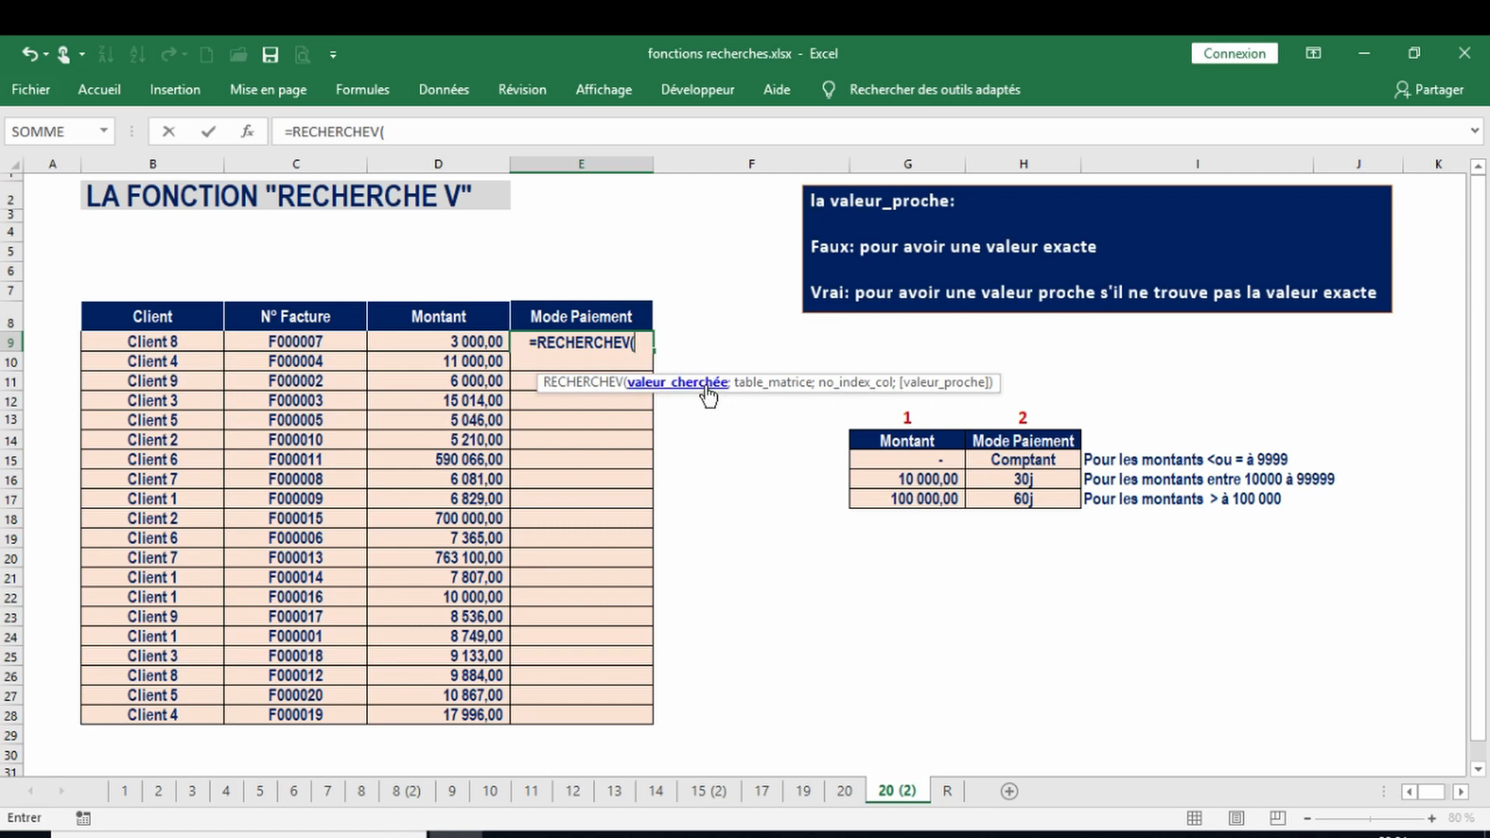
{"action": "left_click", "coordinate": [434, 335]}
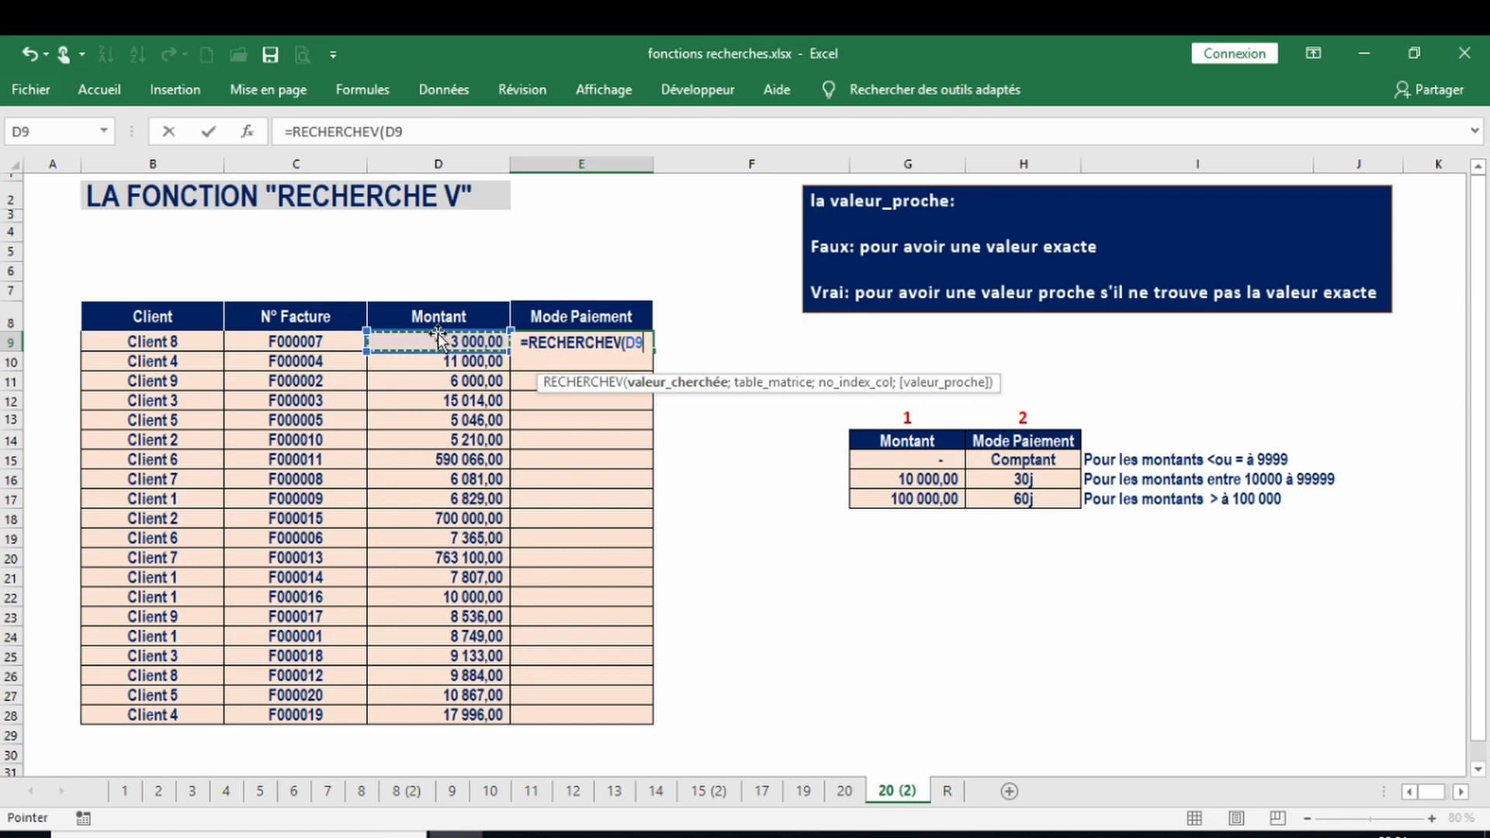
{"action": "type", "text": ";"}
{"action": "left_click_drag", "start_coordinate": [908, 460], "coordinate": [1023, 459]}
{"action": "left_click_drag", "start_coordinate": [912, 460], "coordinate": [1027, 501]}
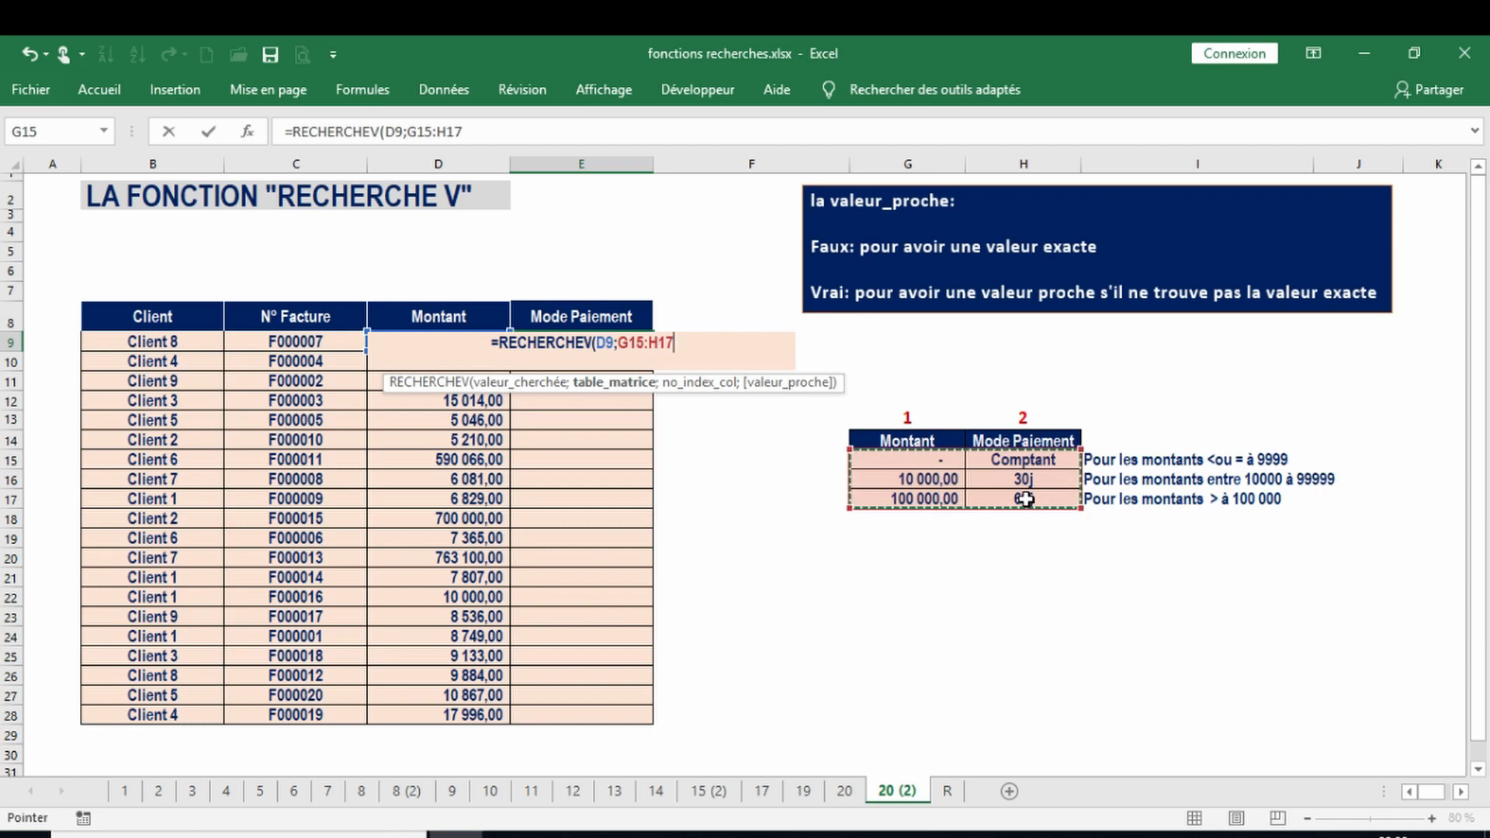
- Complete the E9 formula with column index 2 and approximate match VRAI, and validate it
{"action": "type", "text": ";"}
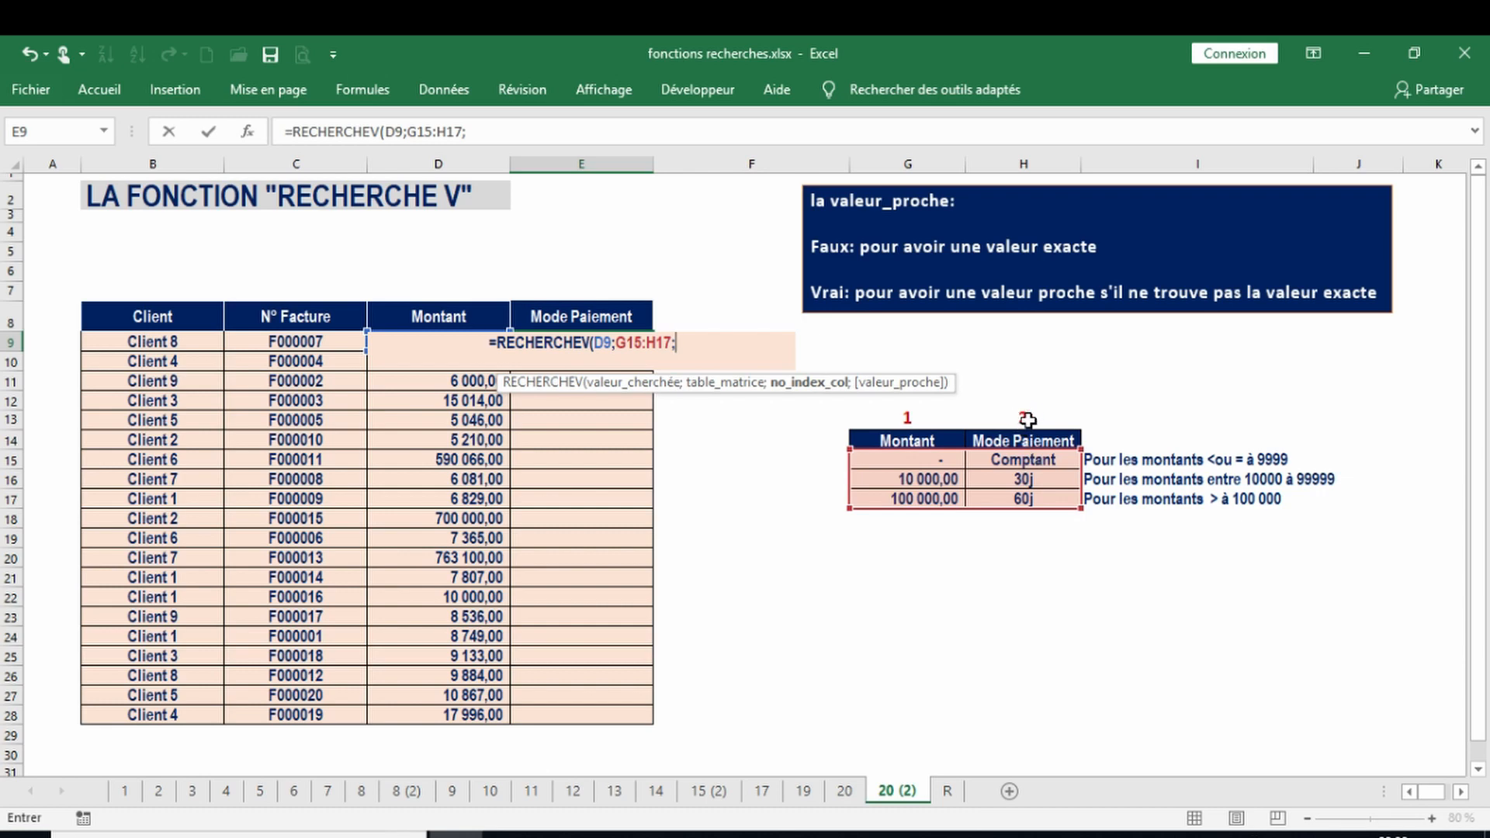
{"action": "type", "text": "2"}
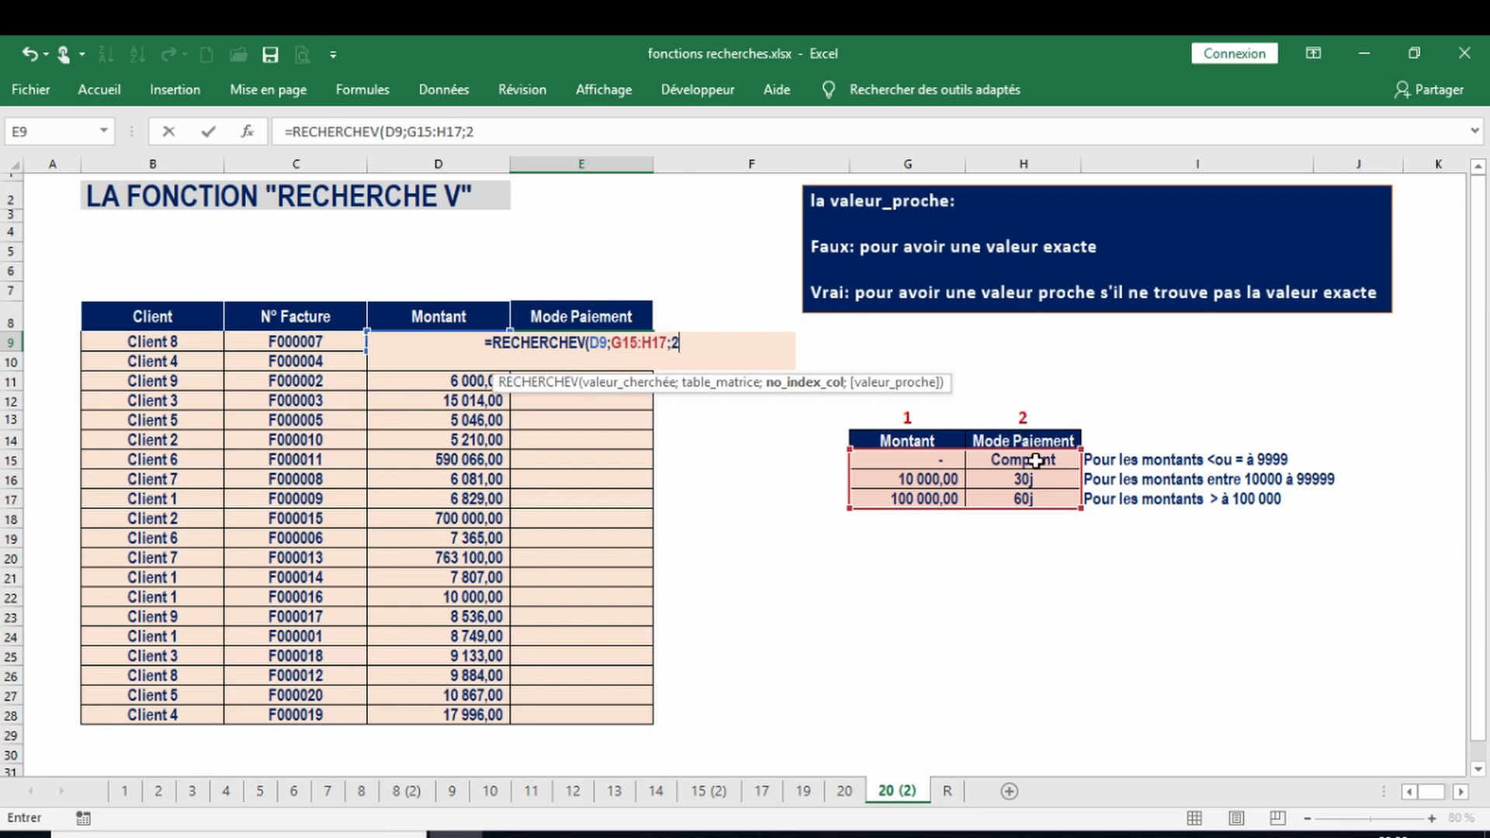
{"action": "type", "text": ";"}
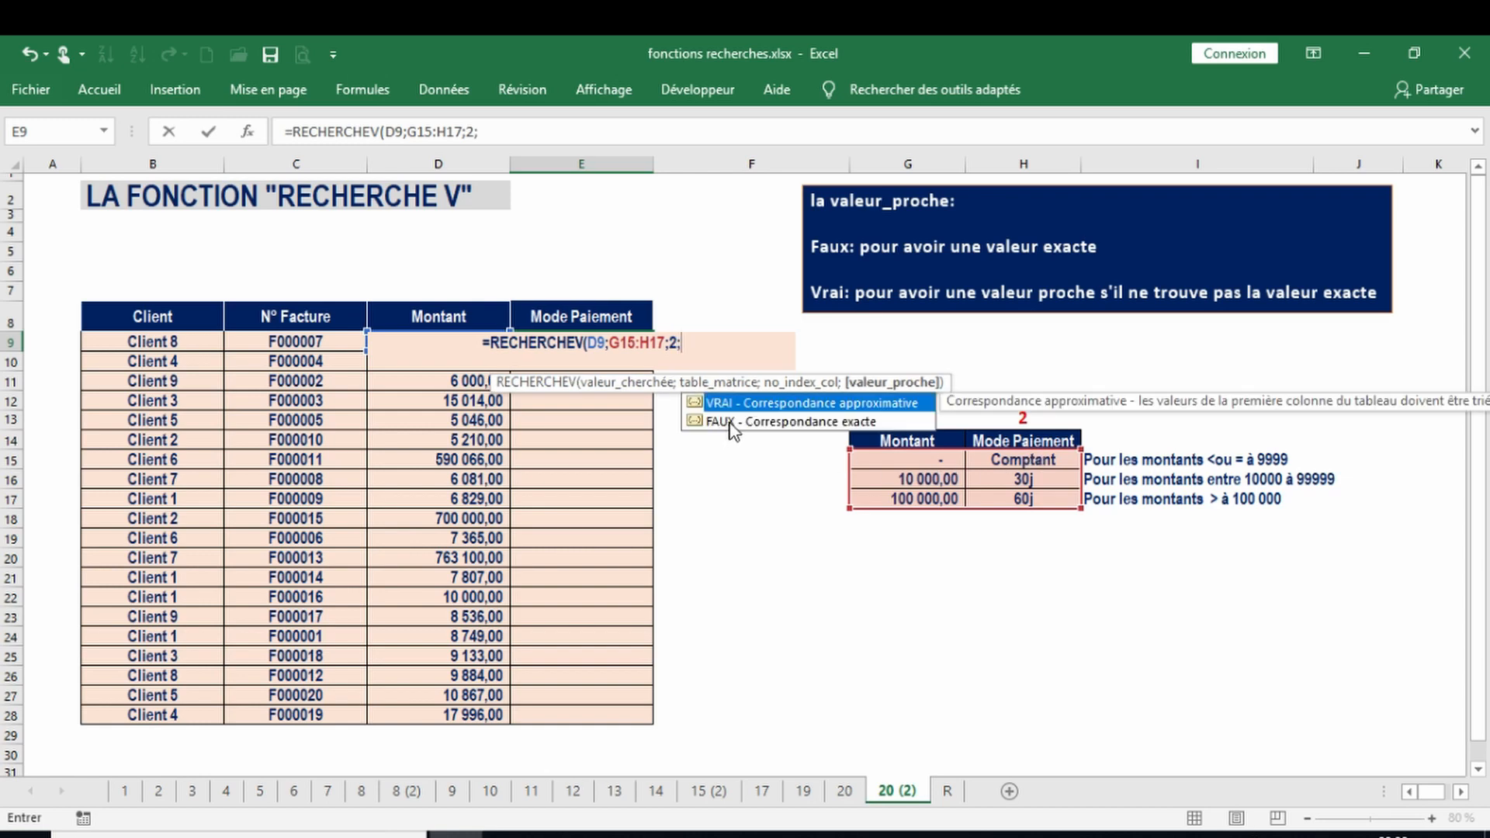
{"action": "double_click", "coordinate": [892, 411]}
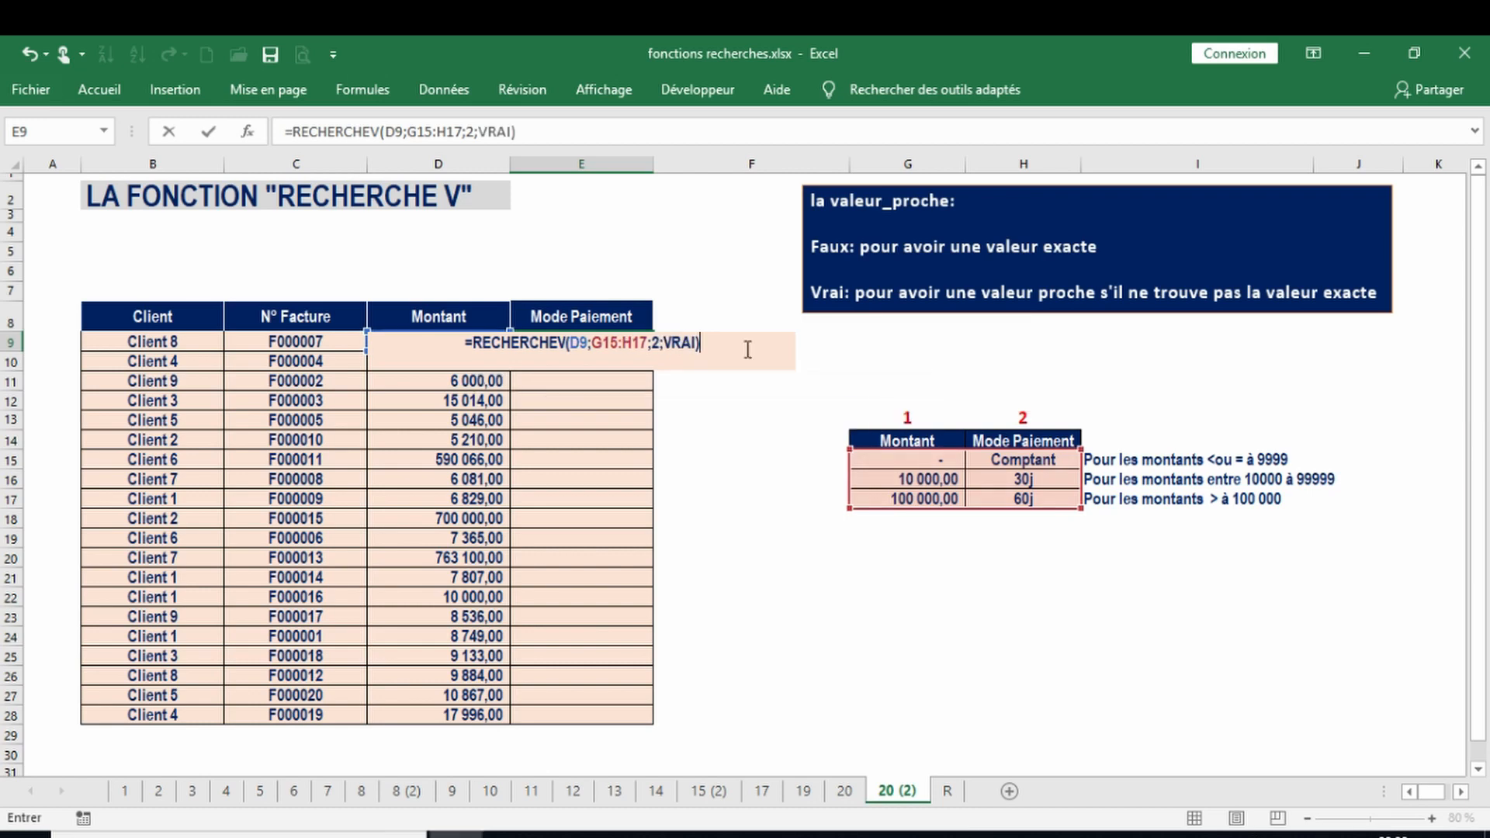
{"action": "key", "text": "Return"}
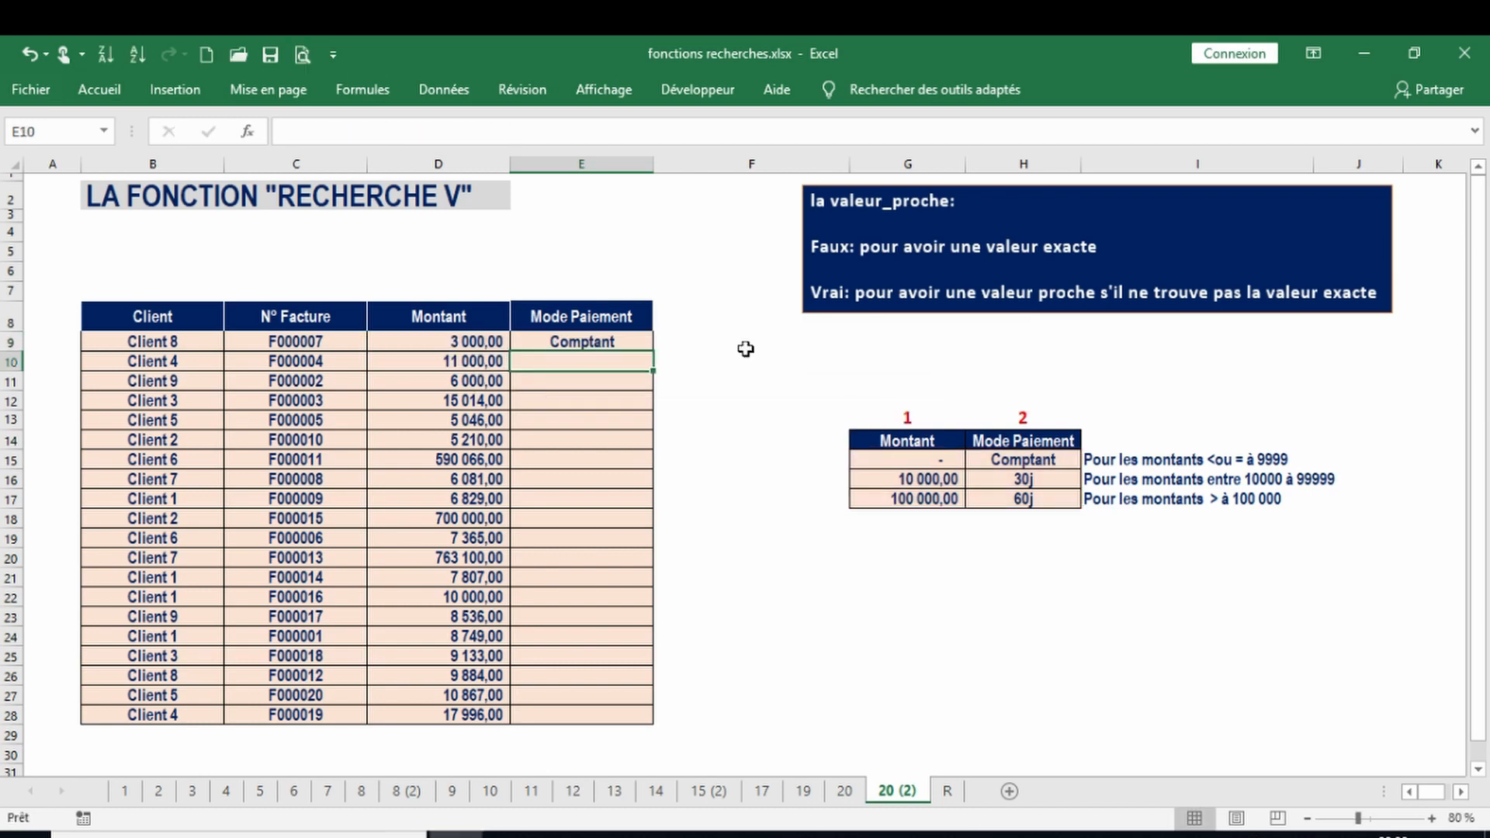
- Lock the references in the E9 formula as $D9 and $G$15:$H$17, and fill it down to E28
{"action": "left_click", "coordinate": [619, 338]}
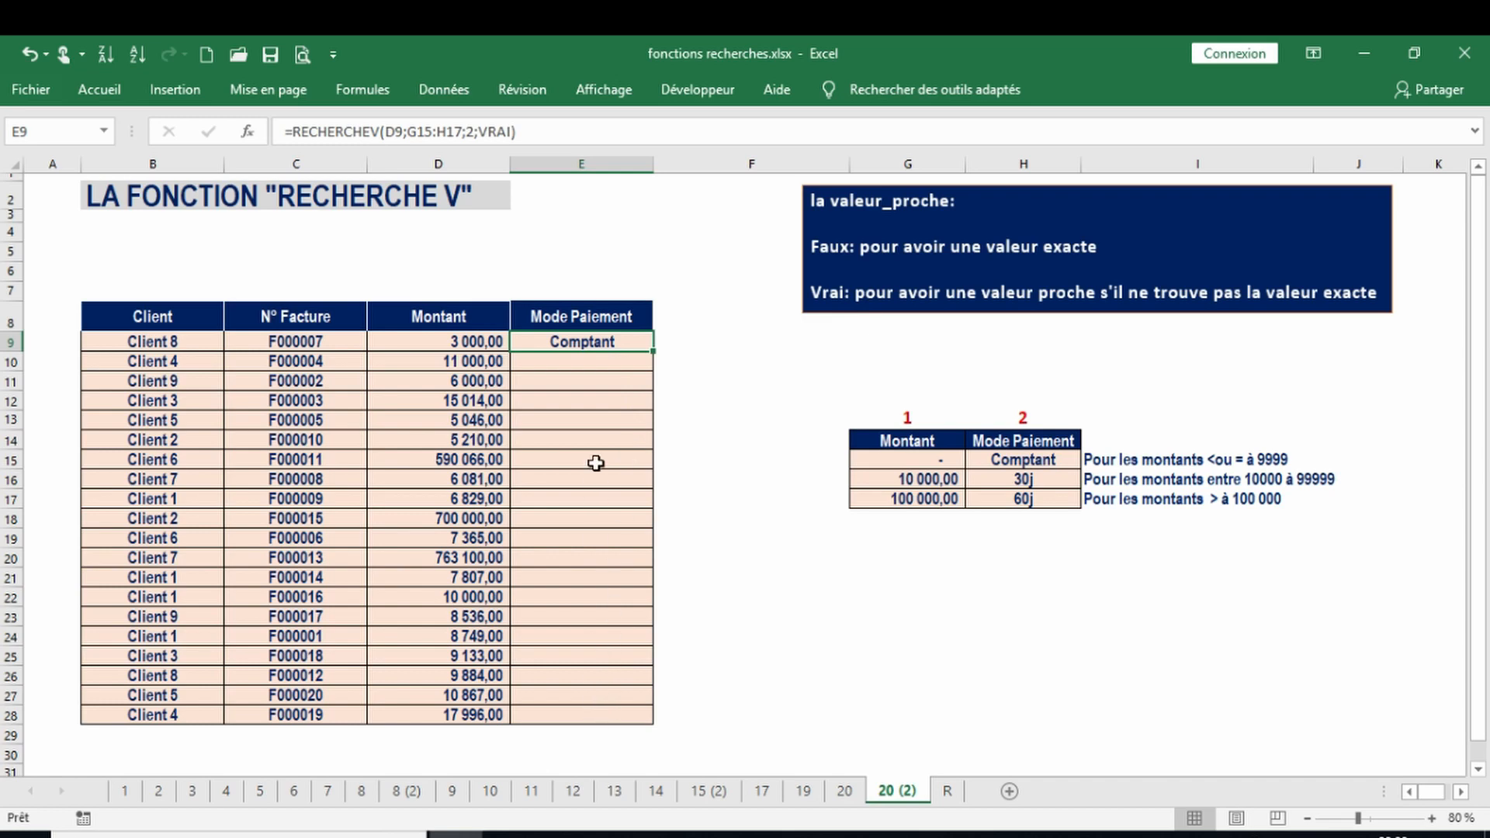
{"action": "double_click", "coordinate": [592, 342]}
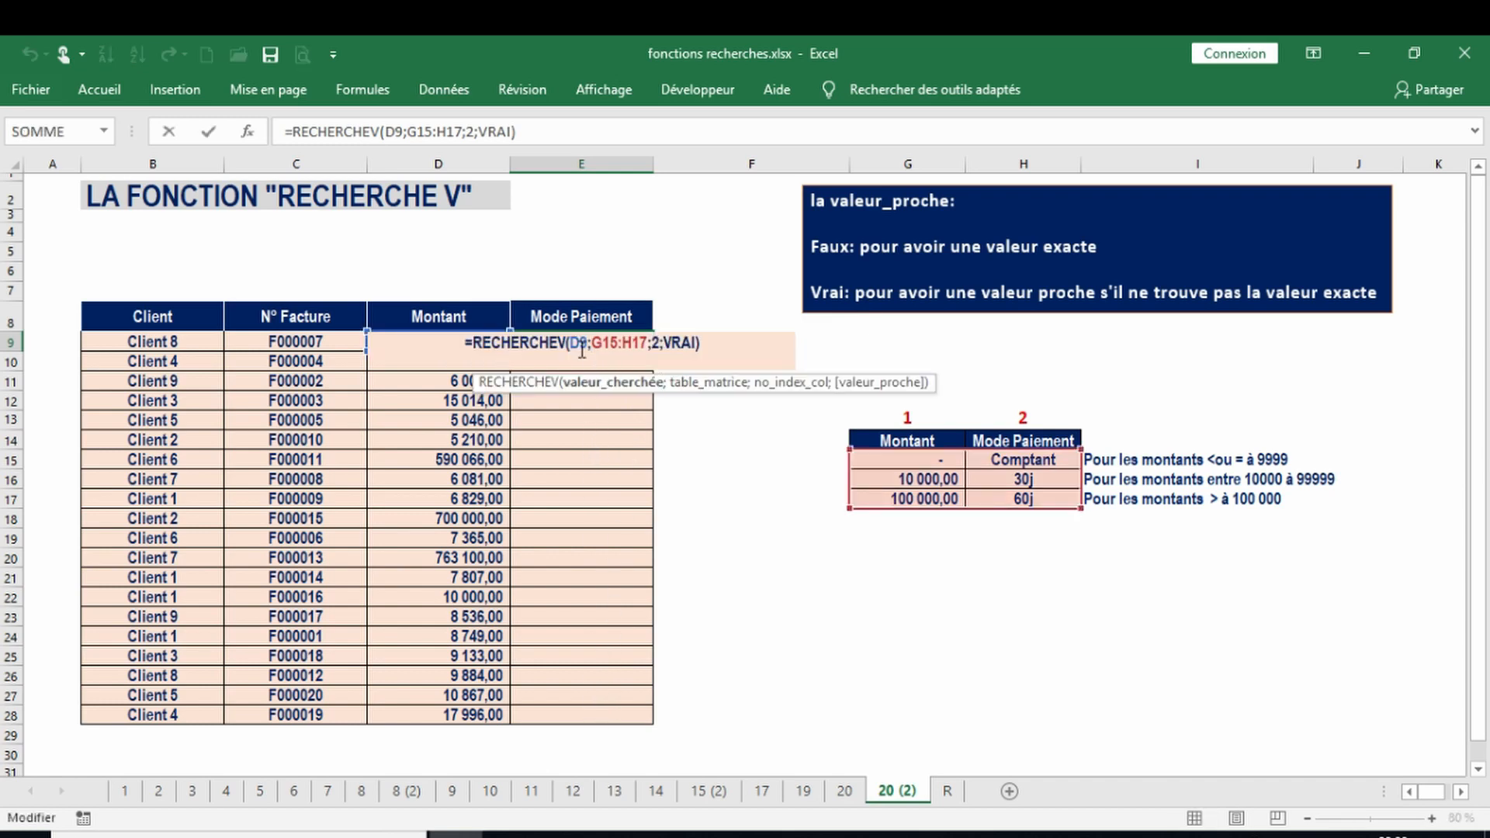
{"action": "key", "text": "F4"}
{"action": "key", "text": "F4"}
{"action": "key", "text": "F4"}
{"action": "left_click", "coordinate": [609, 342]}
{"action": "key", "text": "F4"}
{"action": "key", "text": "Return"}
{"action": "left_click", "coordinate": [638, 344]}
{"action": "left_click_drag", "start_coordinate": [652, 351], "coordinate": [649, 716]}
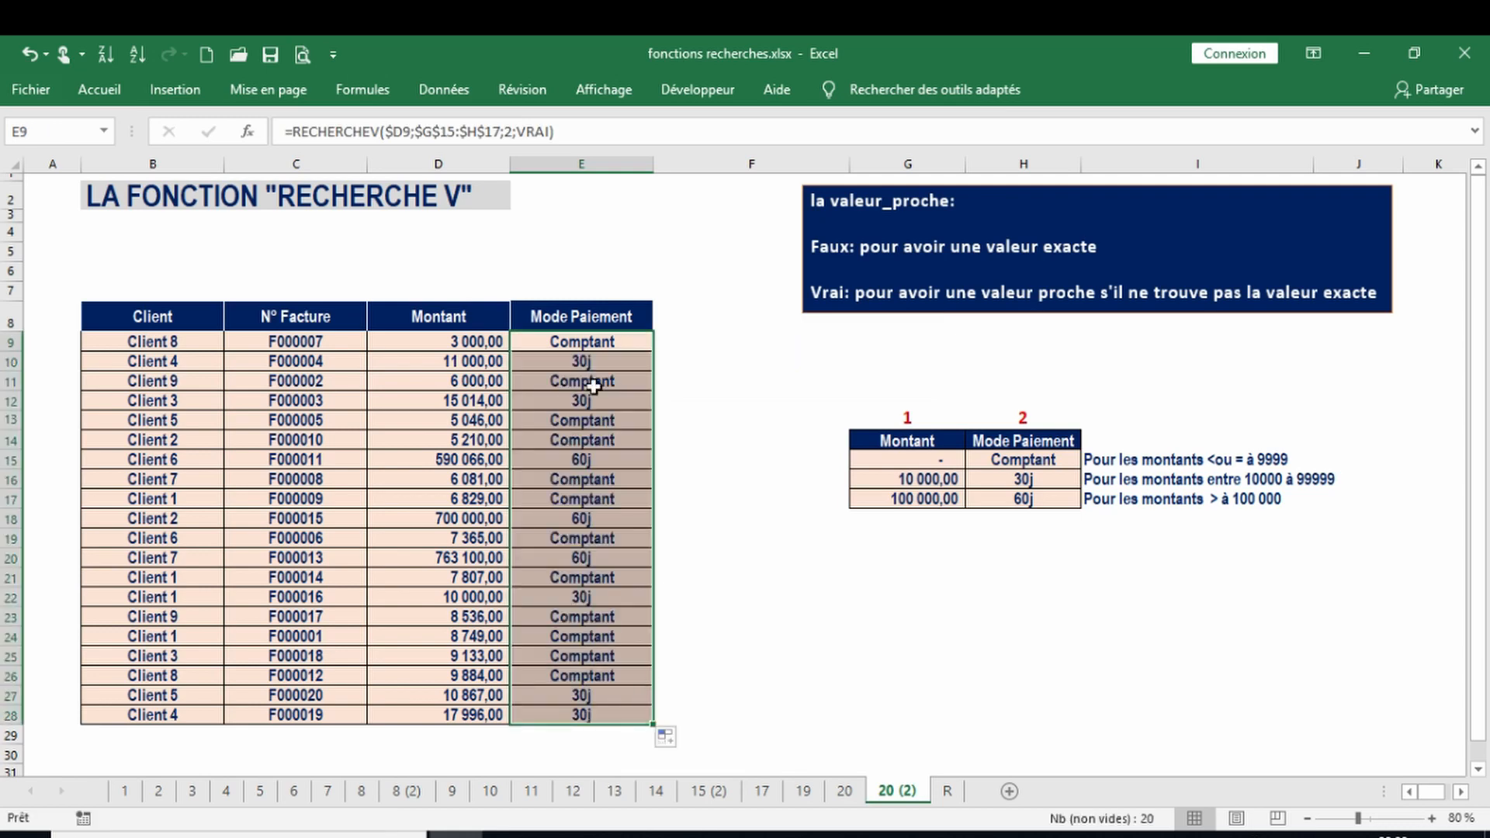
- Check the payment modes assigned to the amounts in D10 and D15 against the threshold table
{"action": "left_click", "coordinate": [465, 361]}
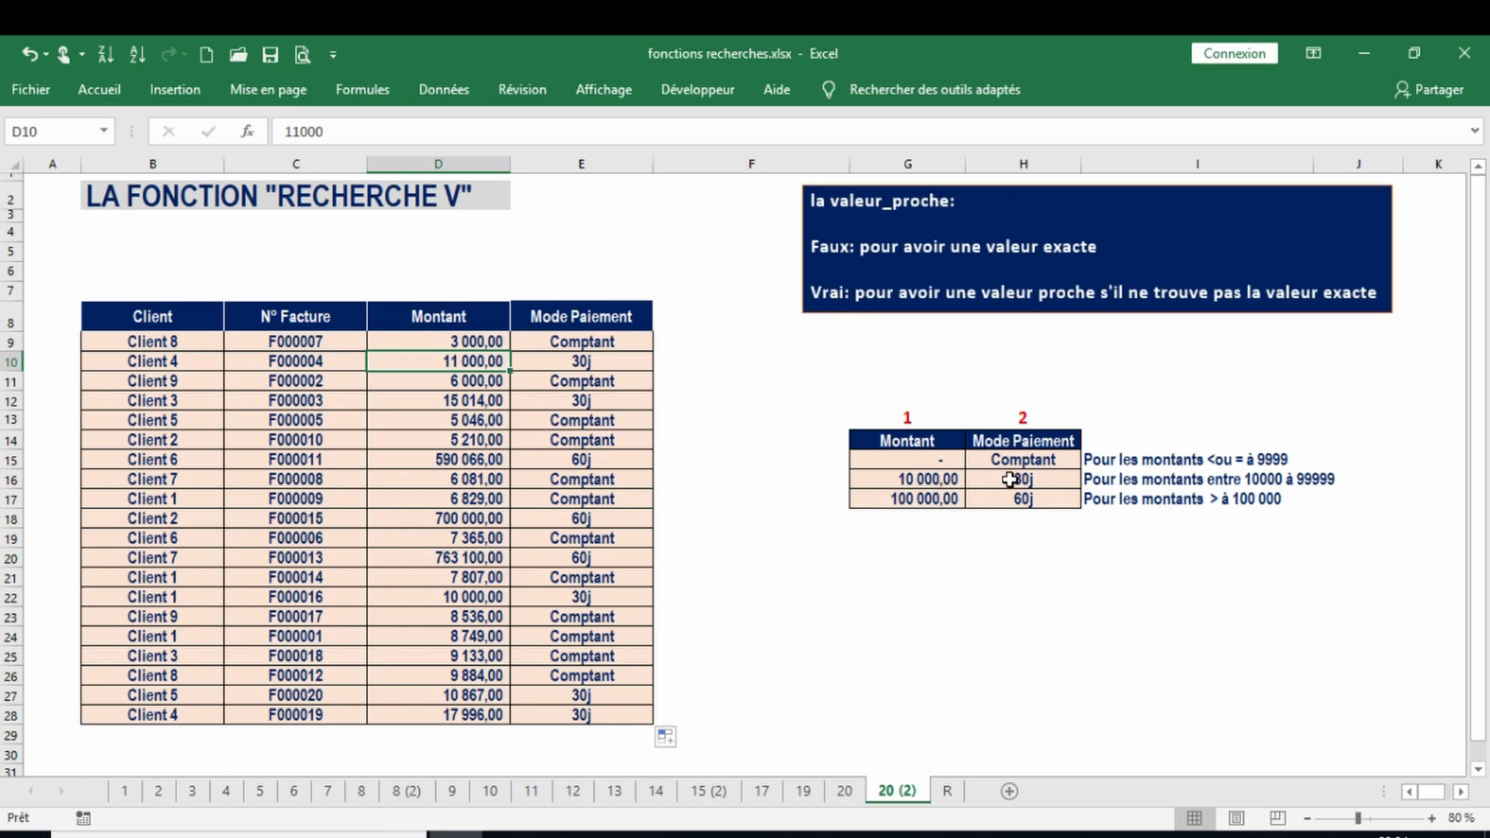
{"action": "left_click", "coordinate": [469, 461]}
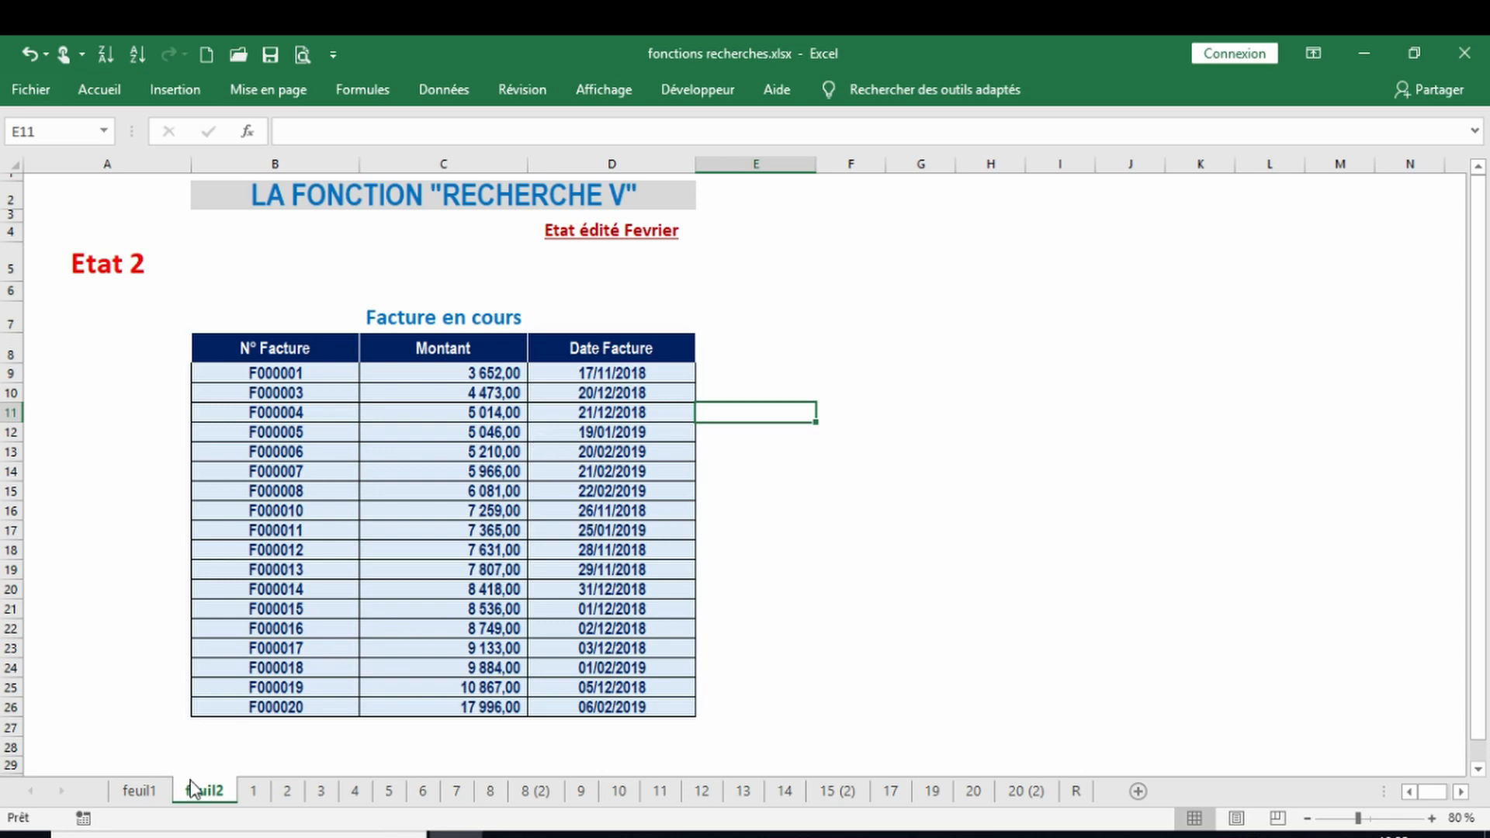
- Compare the invoice lists on feuil2 and feuil1, and start a RECHERCHEV formula in feuil2's E9 with B9 as searched value
{"action": "left_click", "coordinate": [757, 375]}
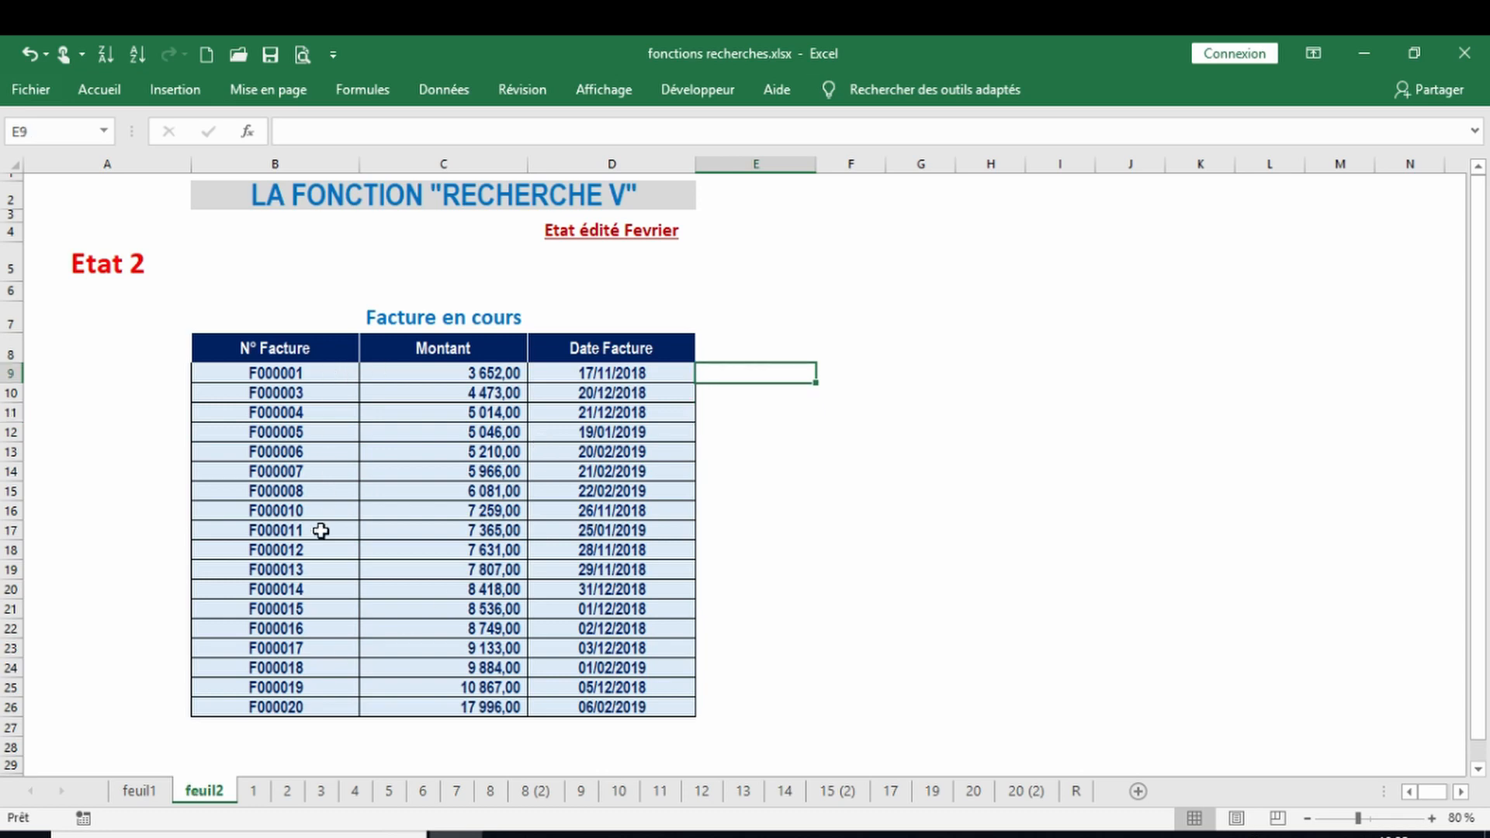
{"action": "left_click", "coordinate": [157, 799]}
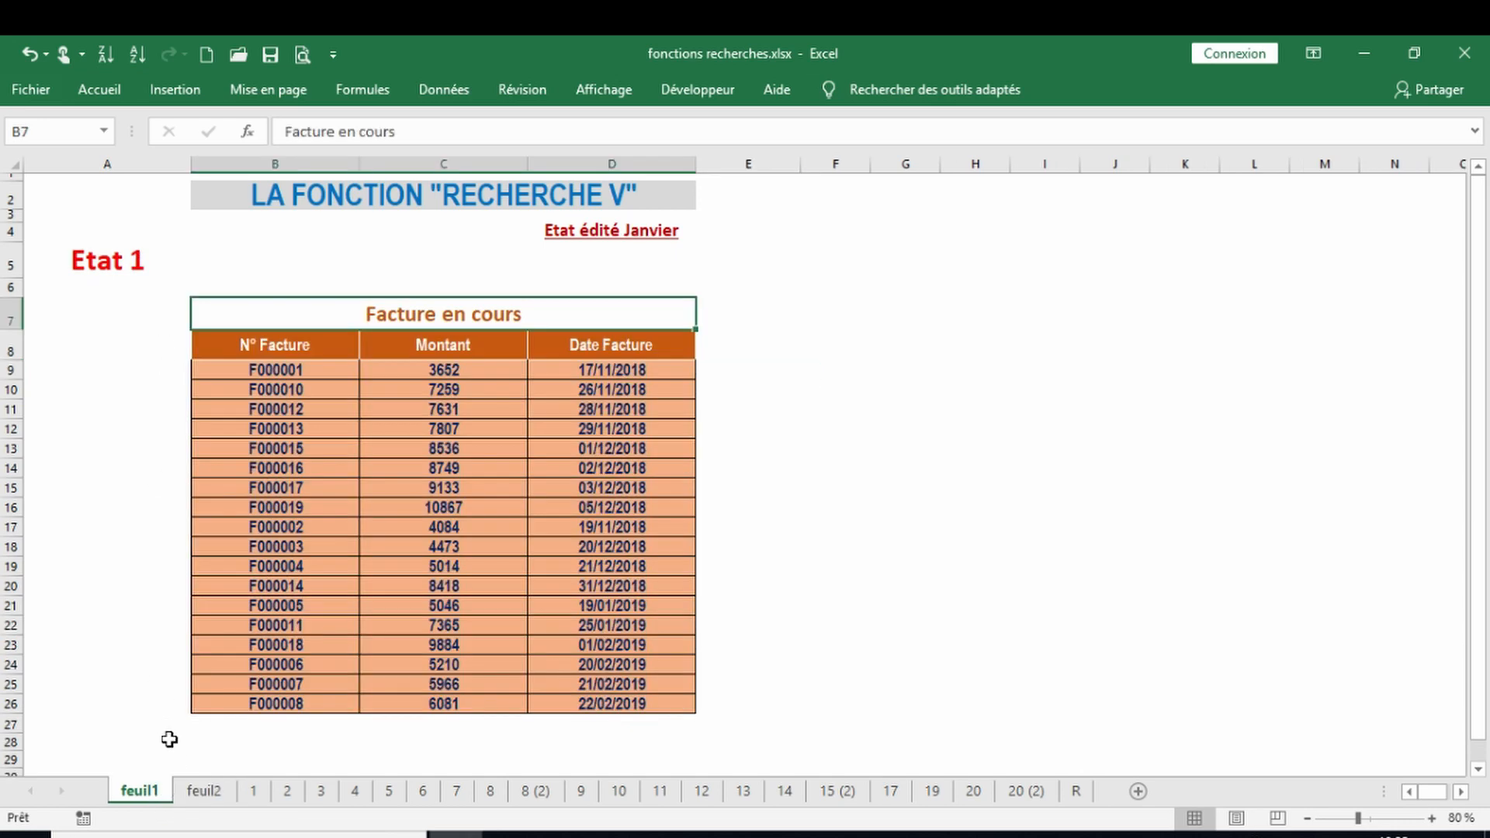
{"action": "left_click", "coordinate": [200, 793]}
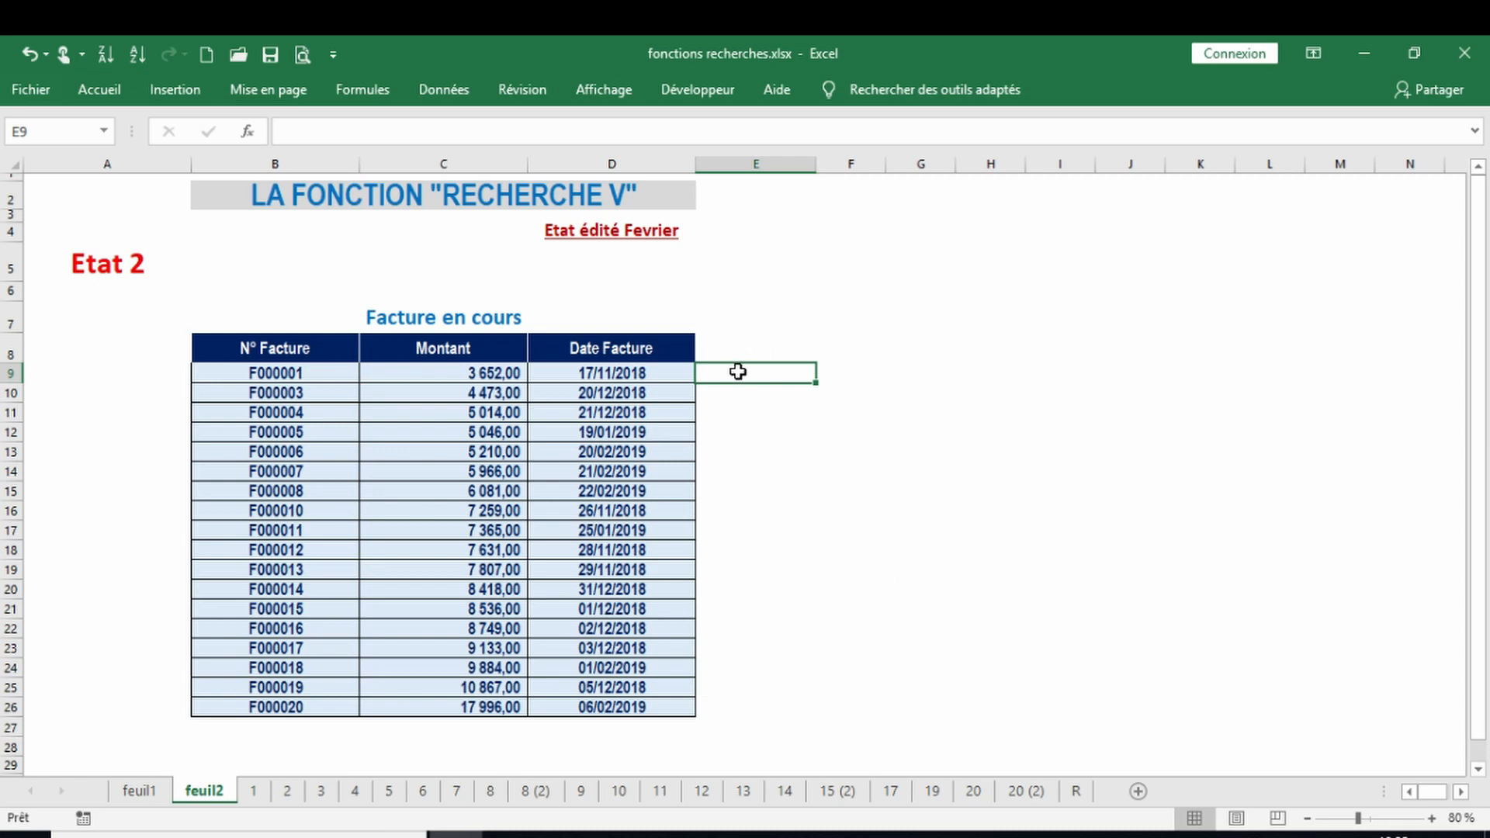
{"action": "type", "text": "=rech"}
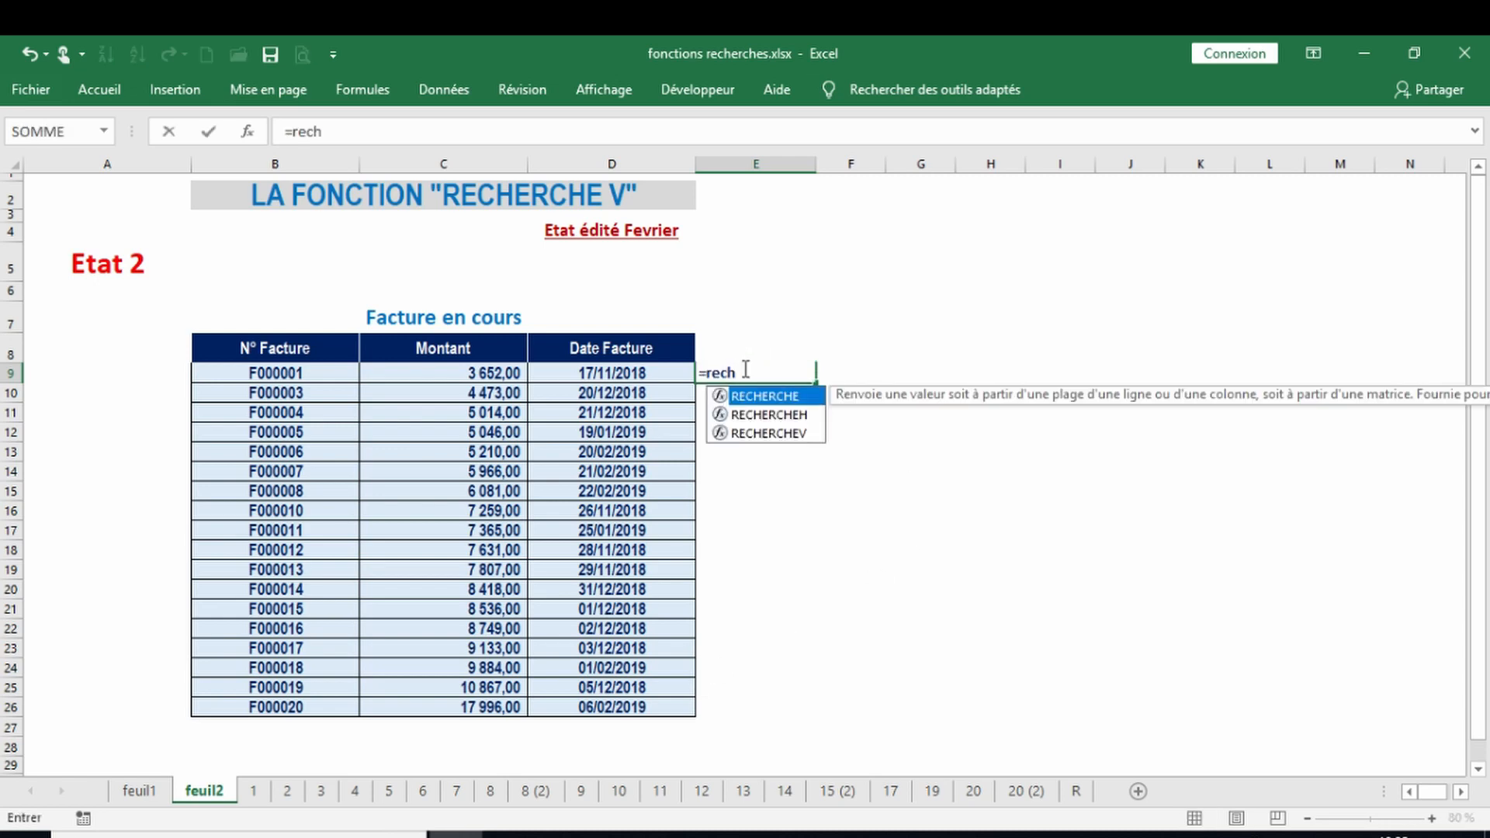
{"action": "double_click", "coordinate": [780, 433]}
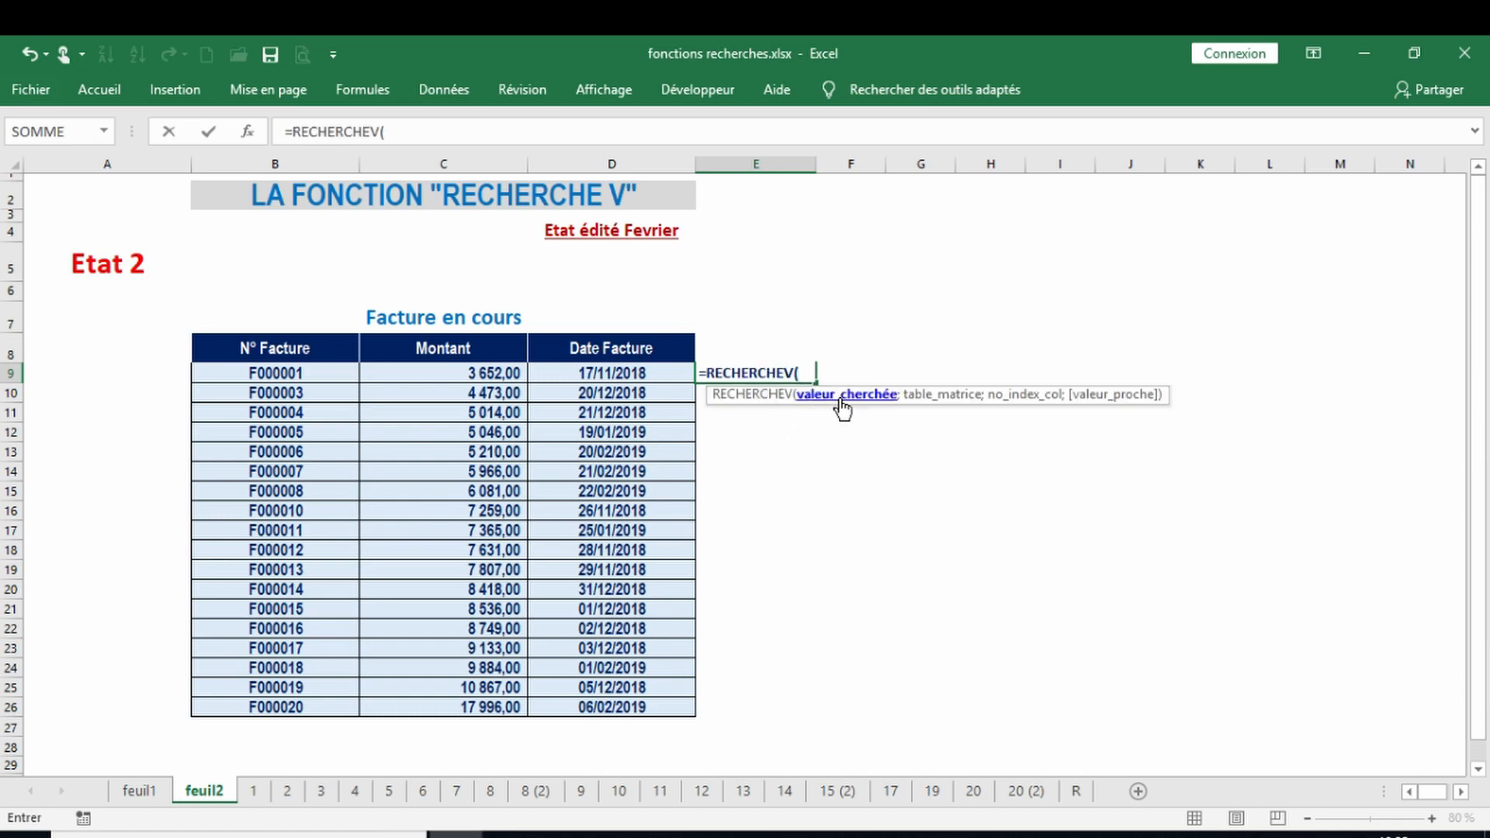
{"action": "left_click", "coordinate": [280, 369]}
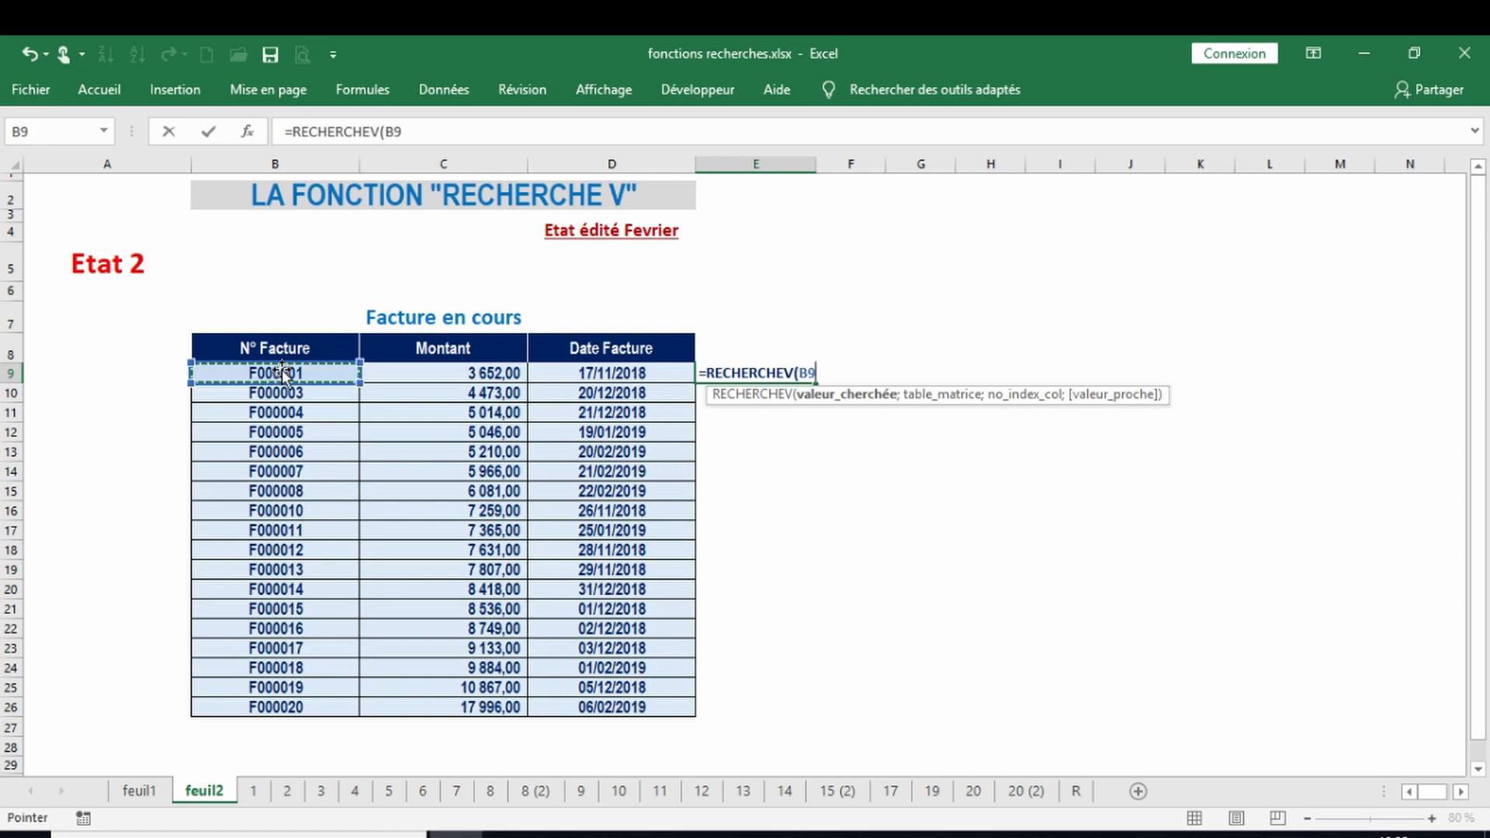
{"action": "type", "text": ";"}
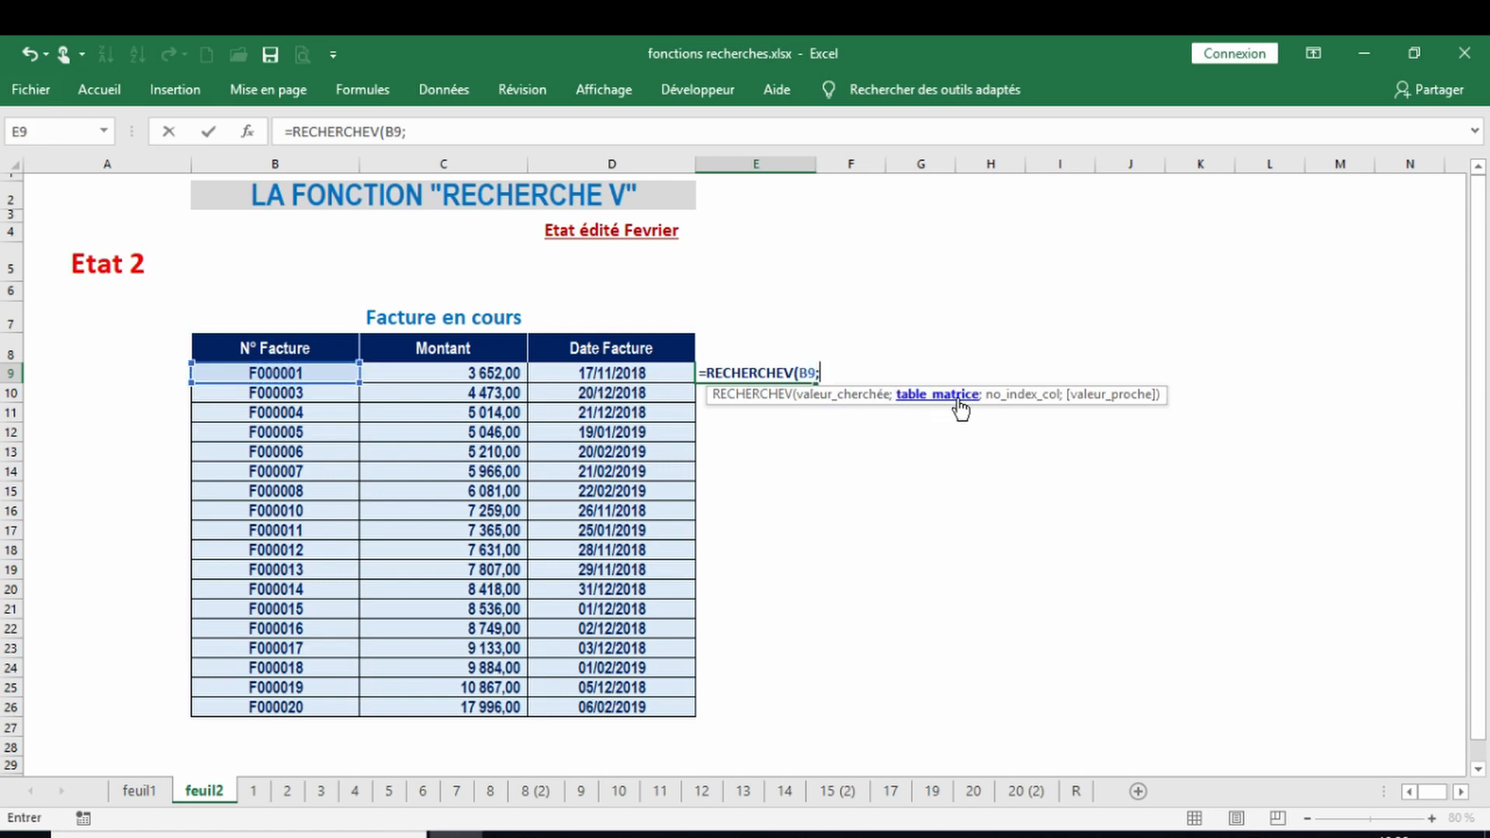
- Complete the feuil2 E9 formula with table feuil1!B9:D26, column index 1 and exact match FAUX, and validate it
{"action": "left_click", "coordinate": [139, 792]}
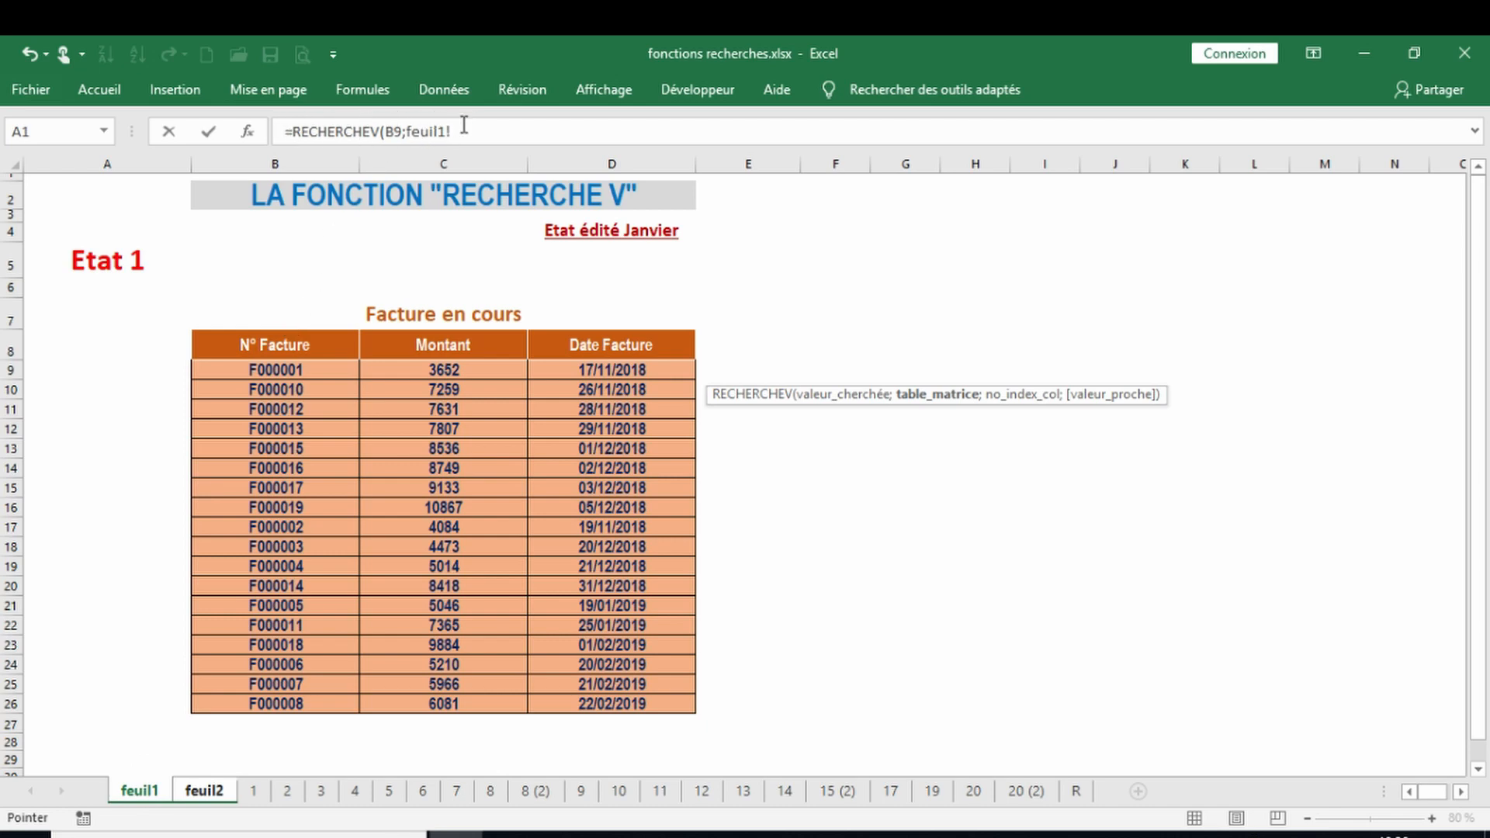
{"action": "left_click_drag", "start_coordinate": [240, 369], "coordinate": [618, 706]}
{"action": "left_click", "coordinate": [501, 131]}
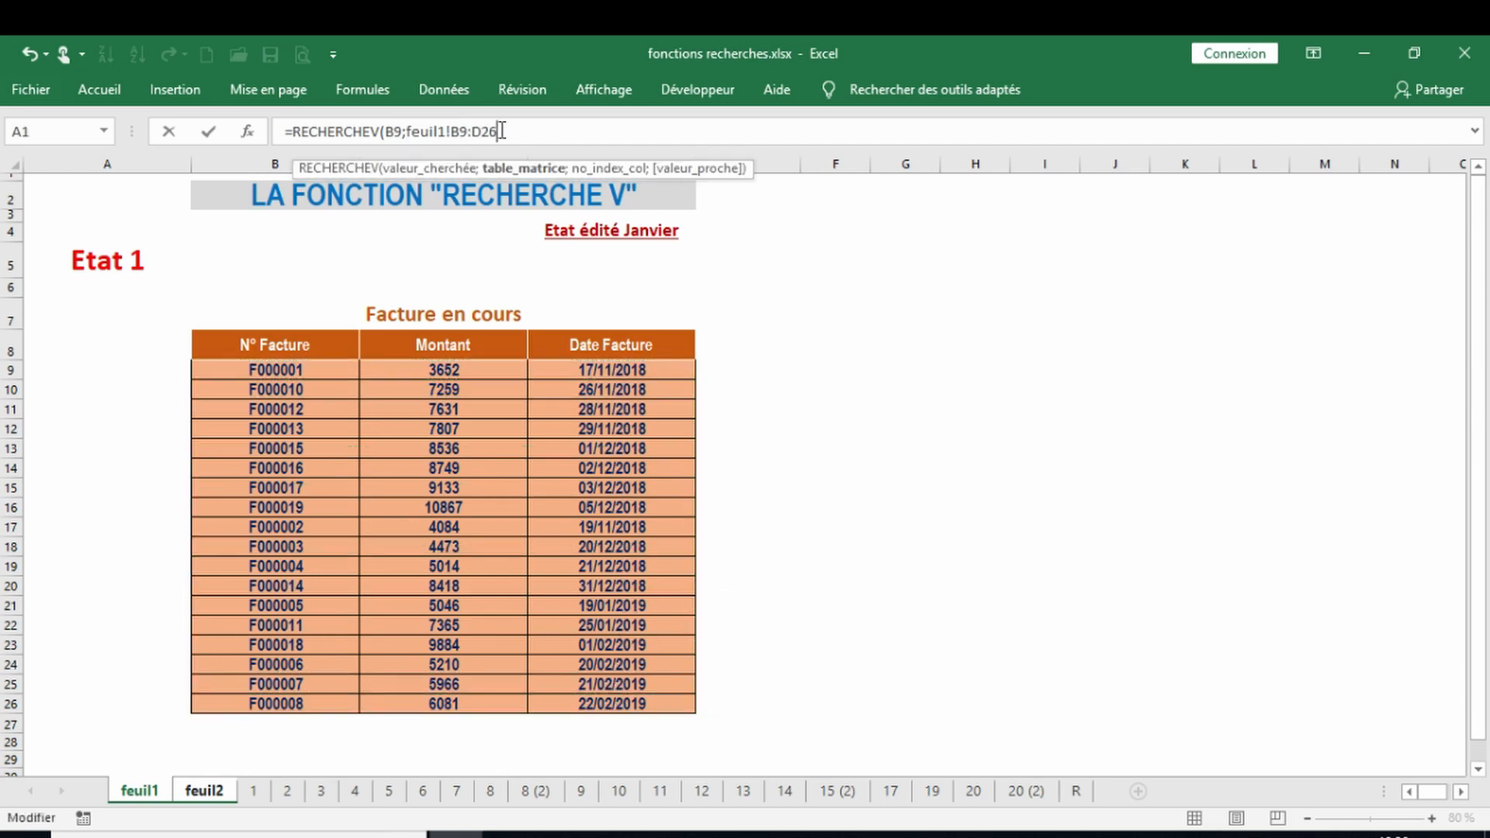
{"action": "type", "text": ";1"}
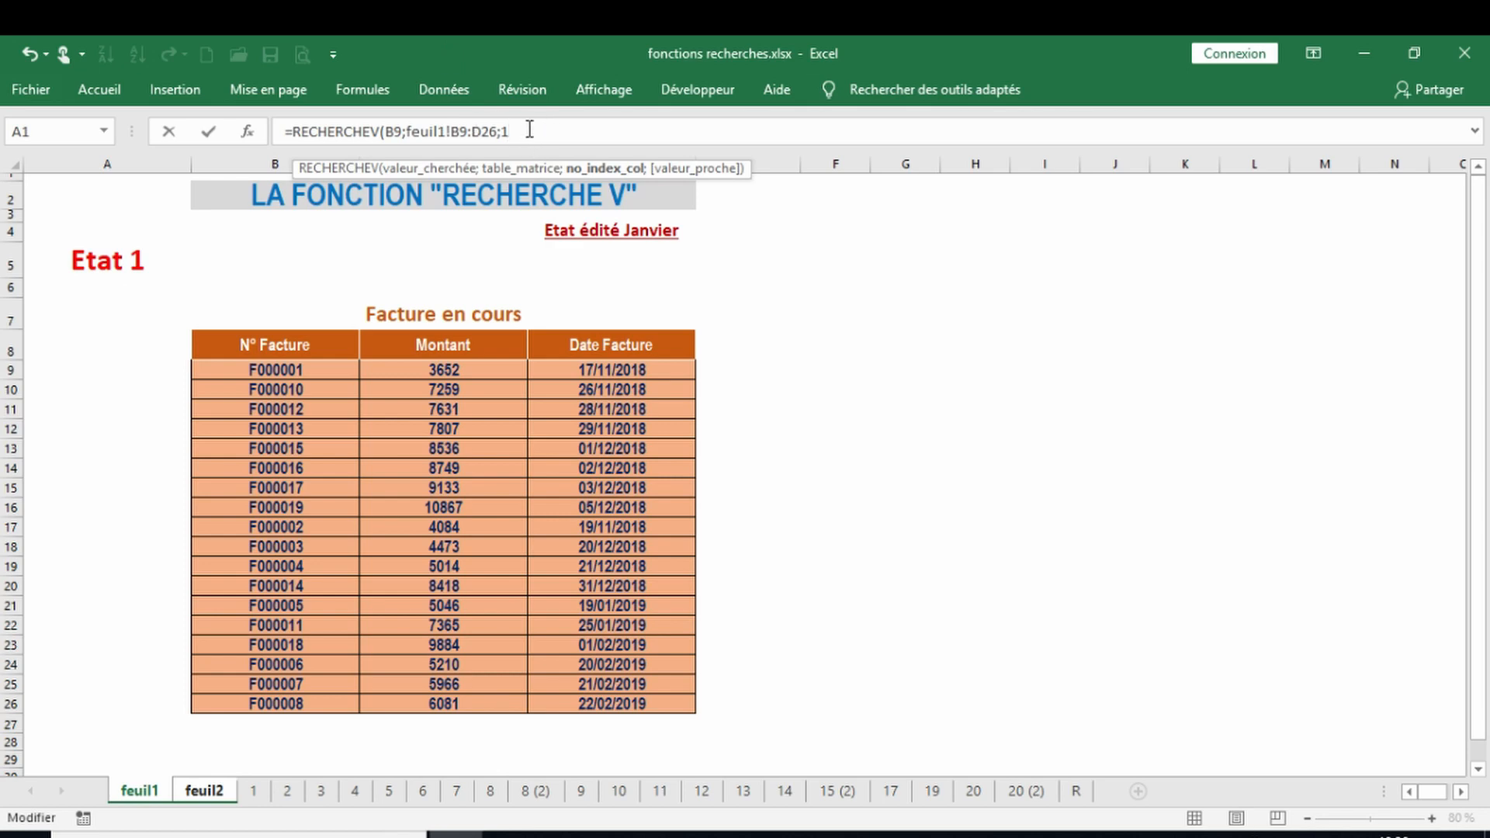
{"action": "type", "text": ";"}
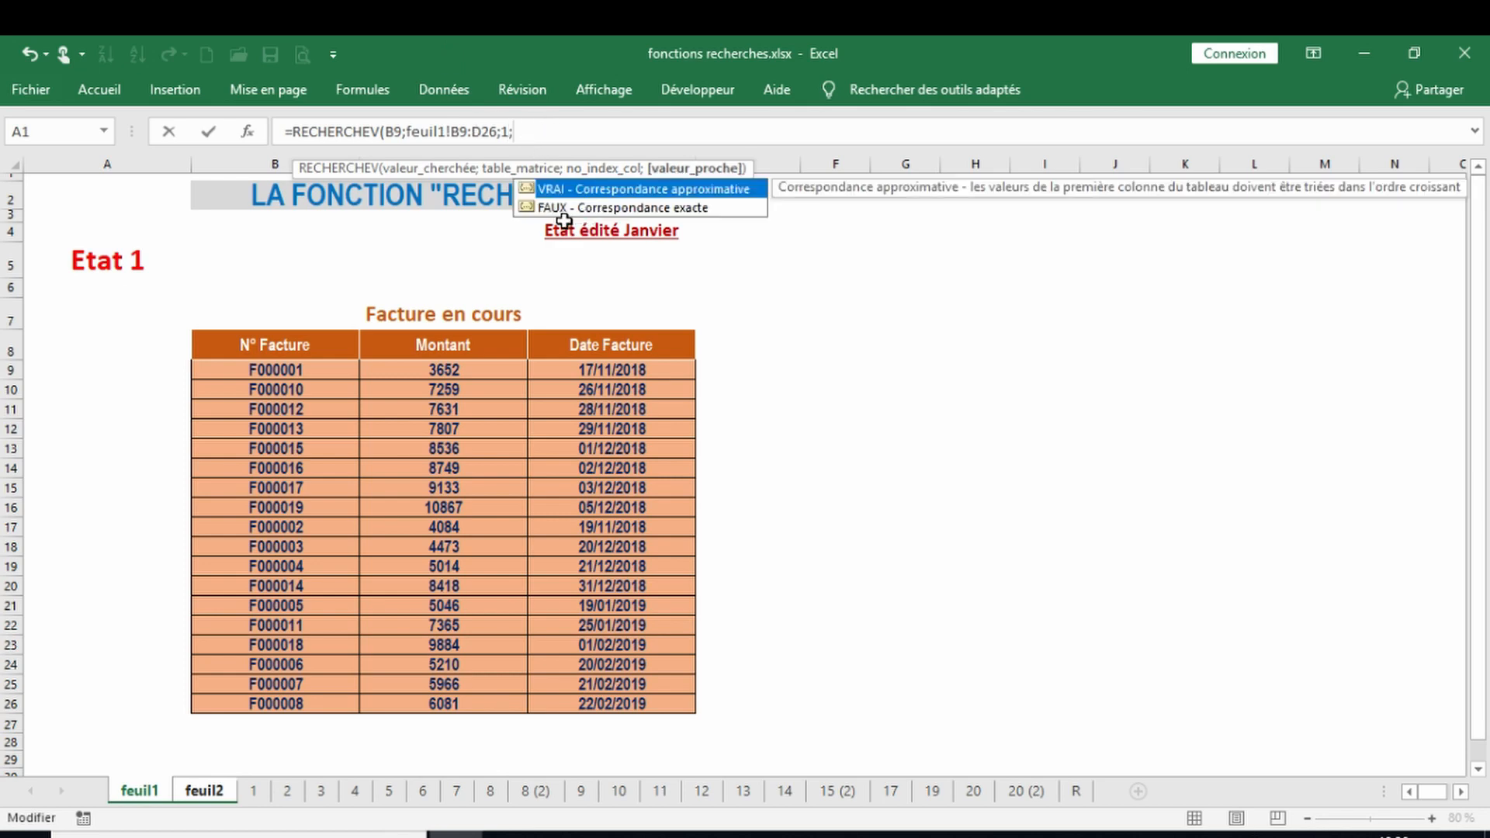
{"action": "double_click", "coordinate": [602, 212]}
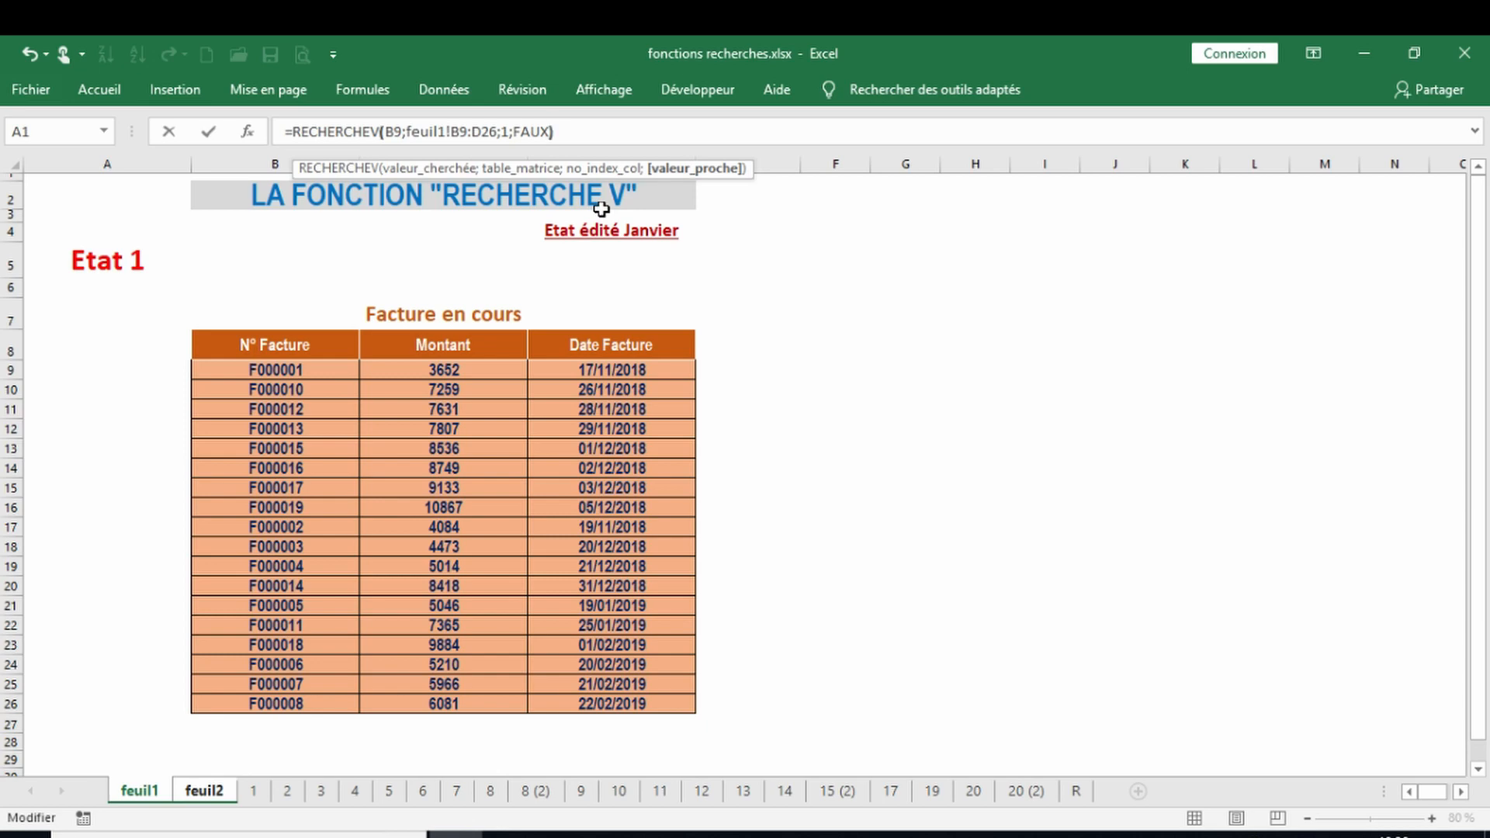
{"action": "key", "text": "Return"}
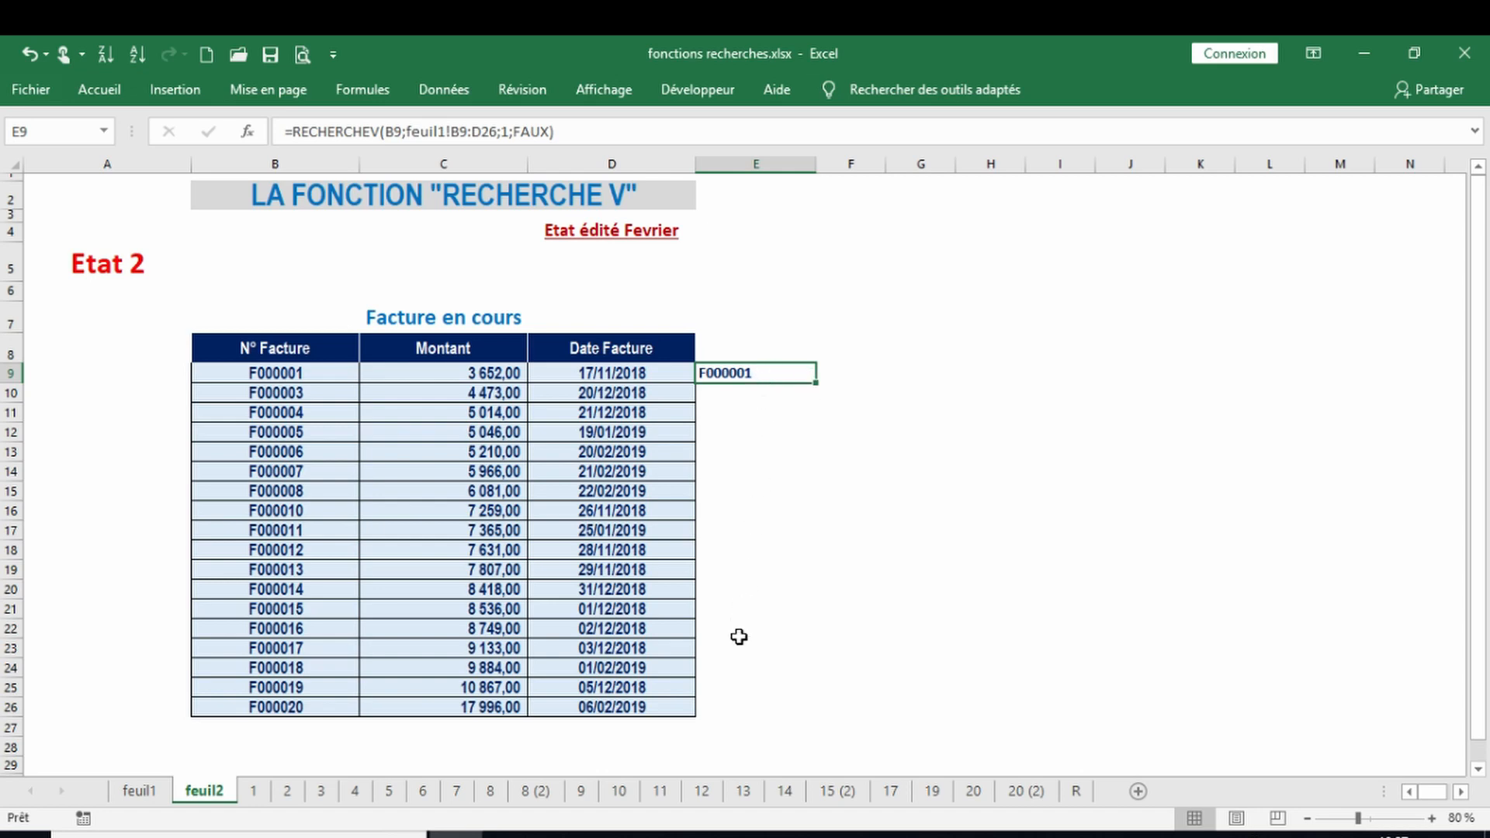
- Lock the references in feuil2's E9 formula as $B9 and feuil1!$B$9:$D$26
{"action": "double_click", "coordinate": [761, 379]}
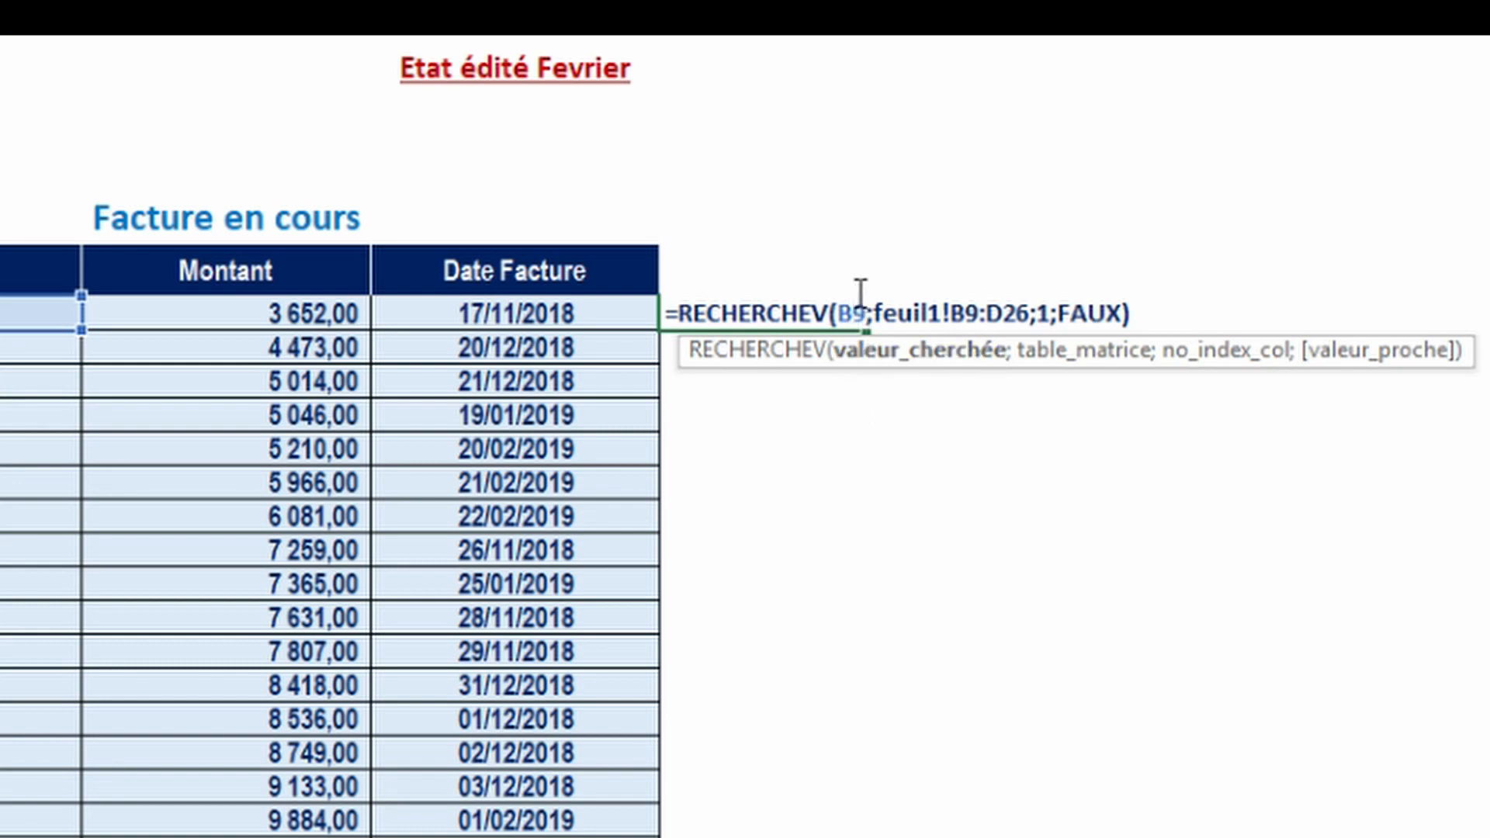
{"action": "left_click", "coordinate": [962, 380]}
{"action": "key", "text": "F4"}
{"action": "key", "text": "F4"}
{"action": "key", "text": "F4"}
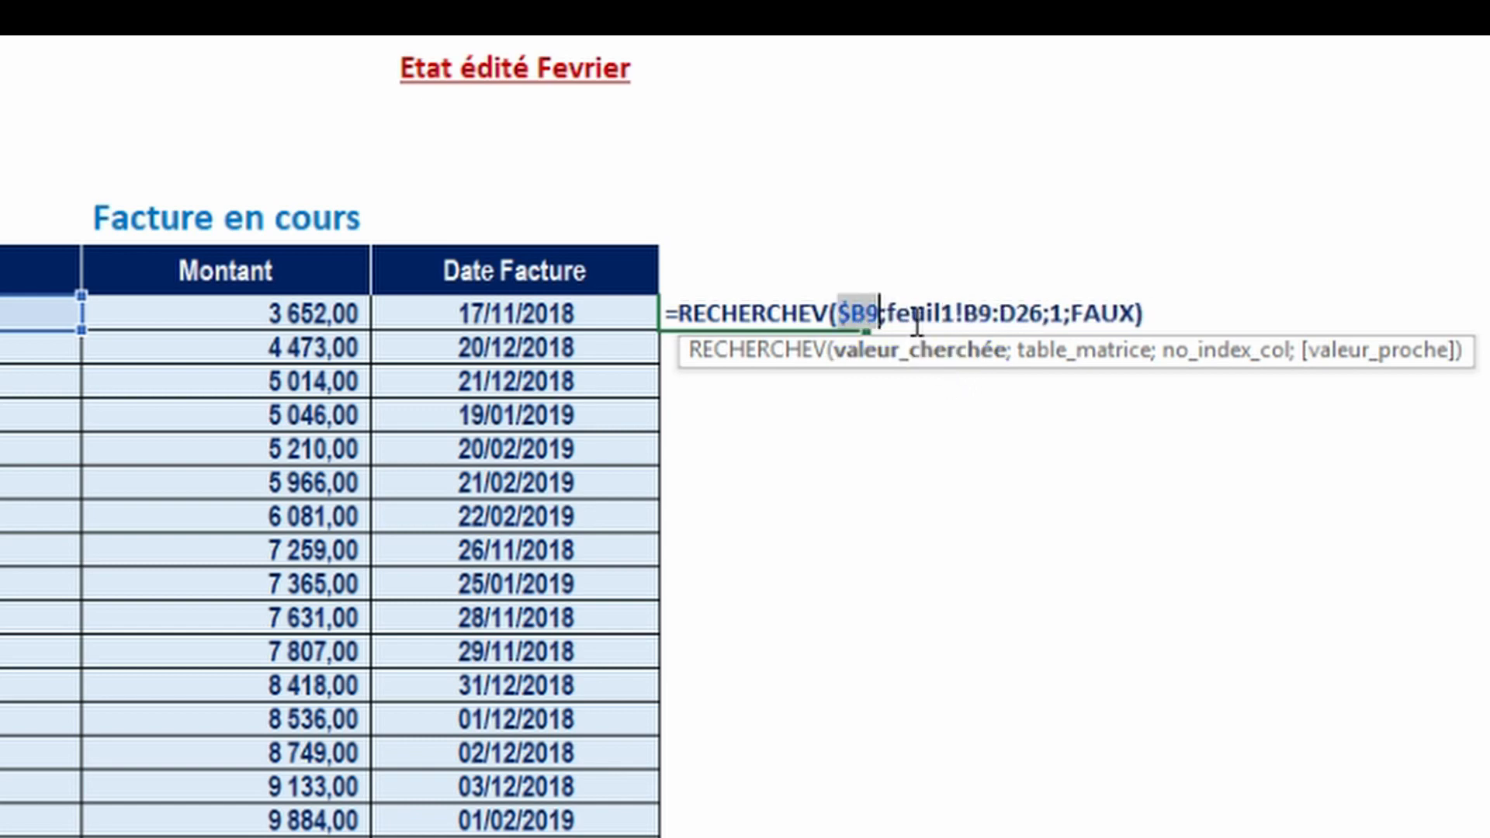
{"action": "left_click", "coordinate": [980, 311]}
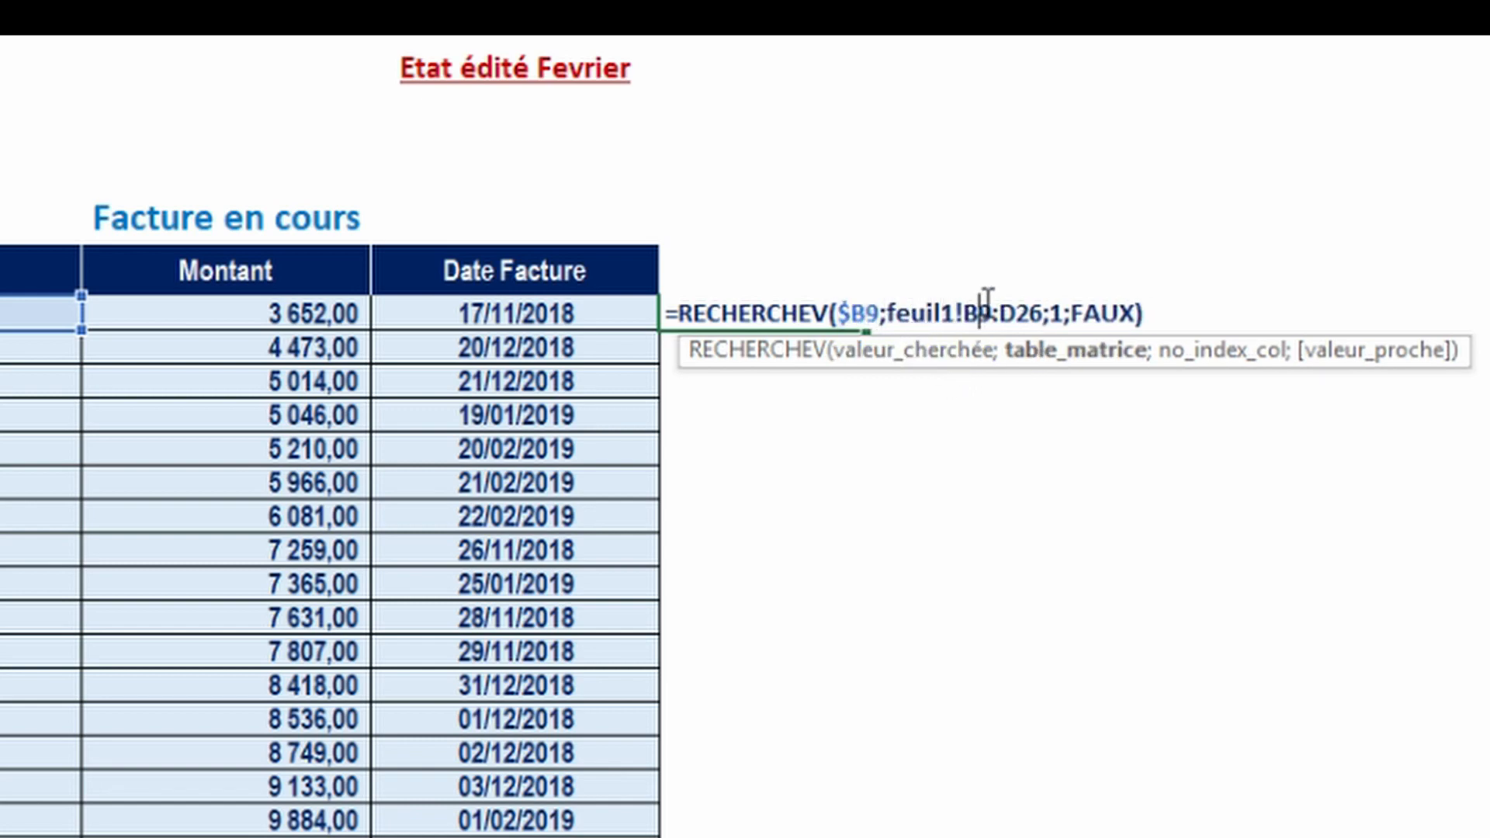
{"action": "key", "text": "F4"}
{"action": "left_click", "coordinate": [1049, 310]}
{"action": "key", "text": "F4"}
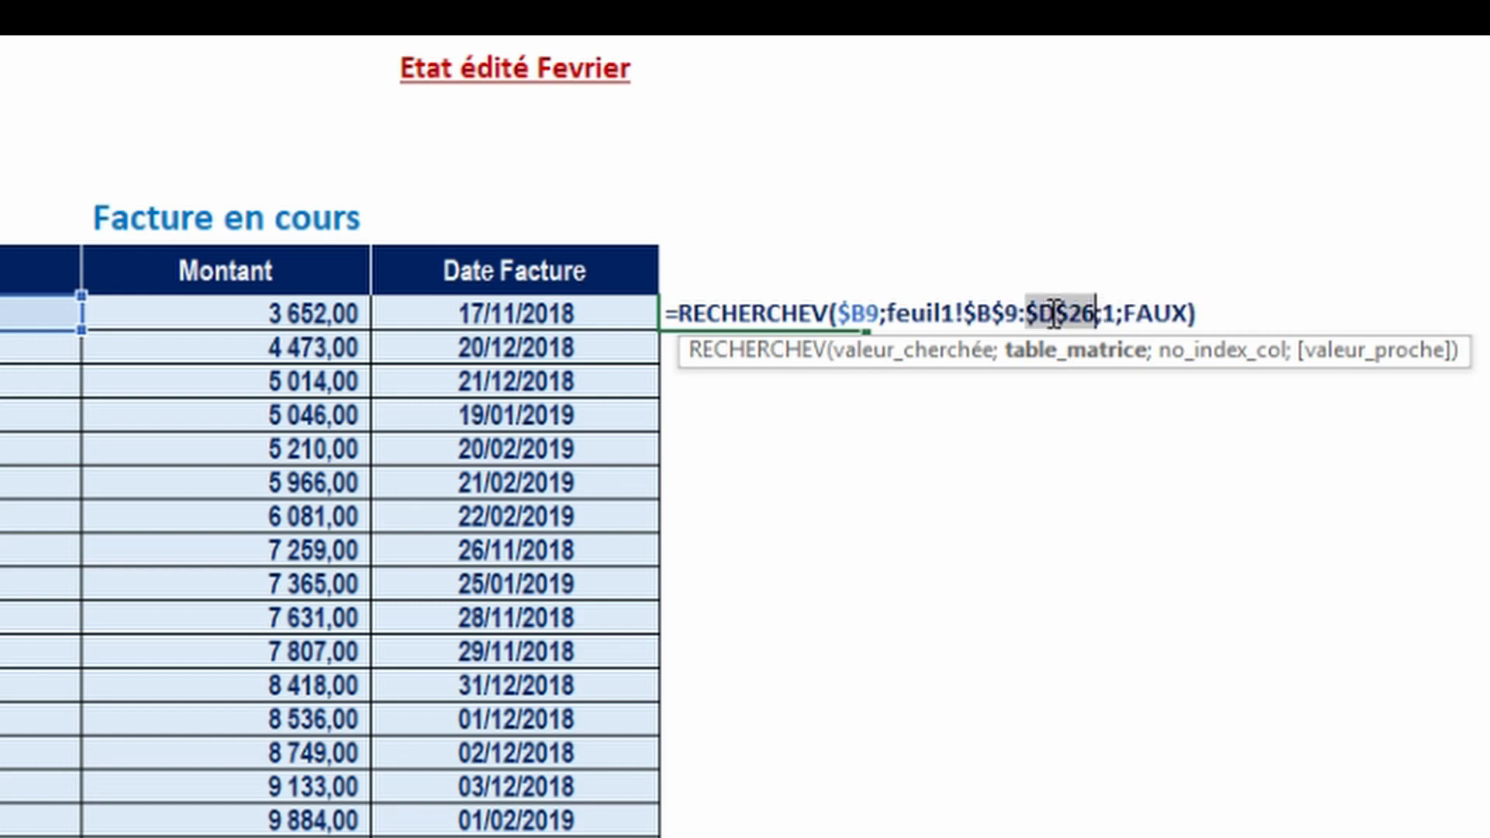
{"action": "left_click", "coordinate": [1220, 301]}
{"action": "key", "text": "Return"}
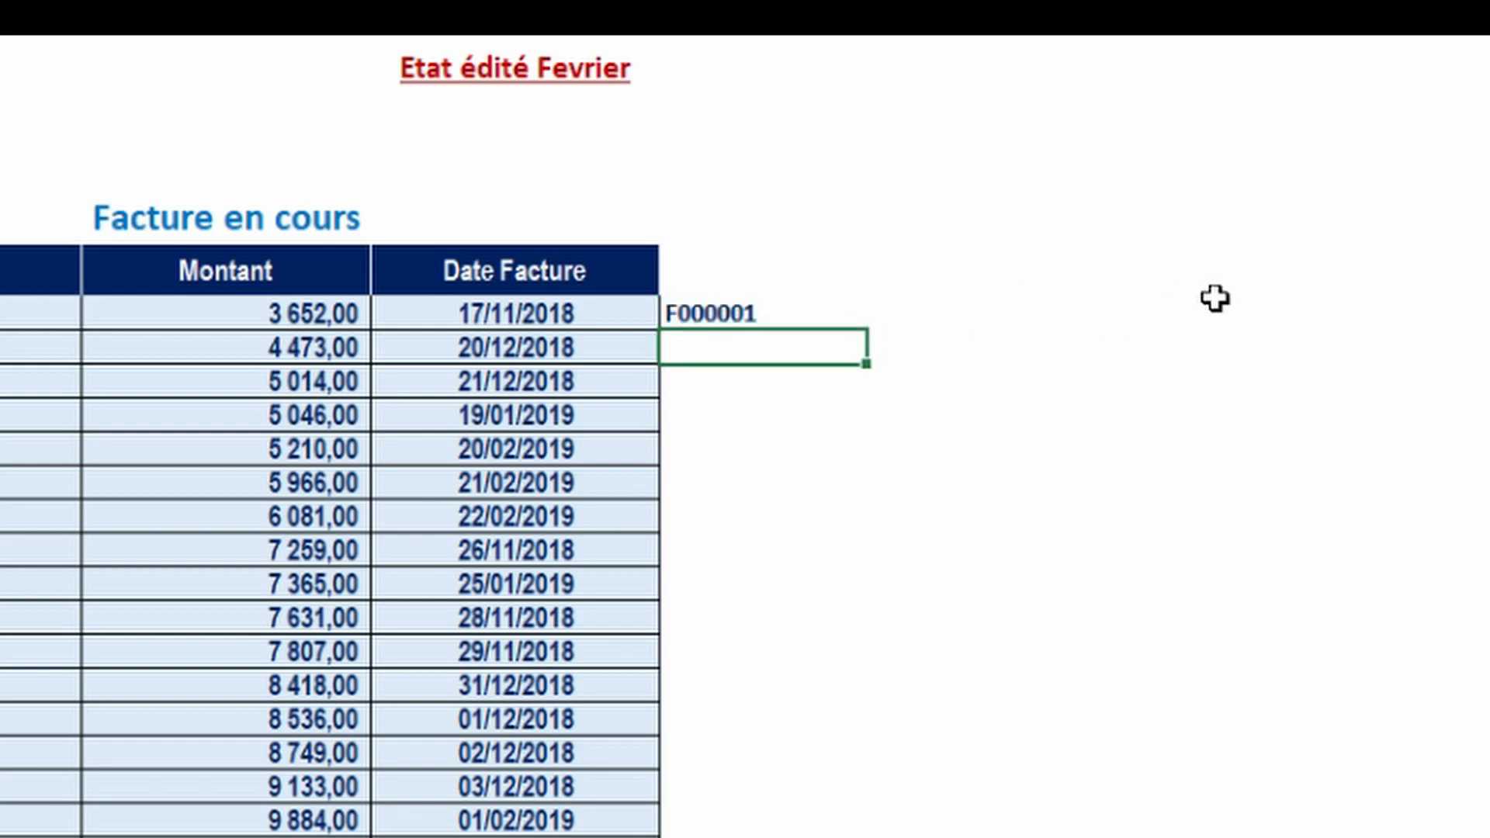
- Fill the E9 formula down to E26 on feuil2 and check the result for invoice F000020 in the last row
{"action": "left_click", "coordinate": [862, 314]}
{"action": "double_click", "coordinate": [868, 330]}
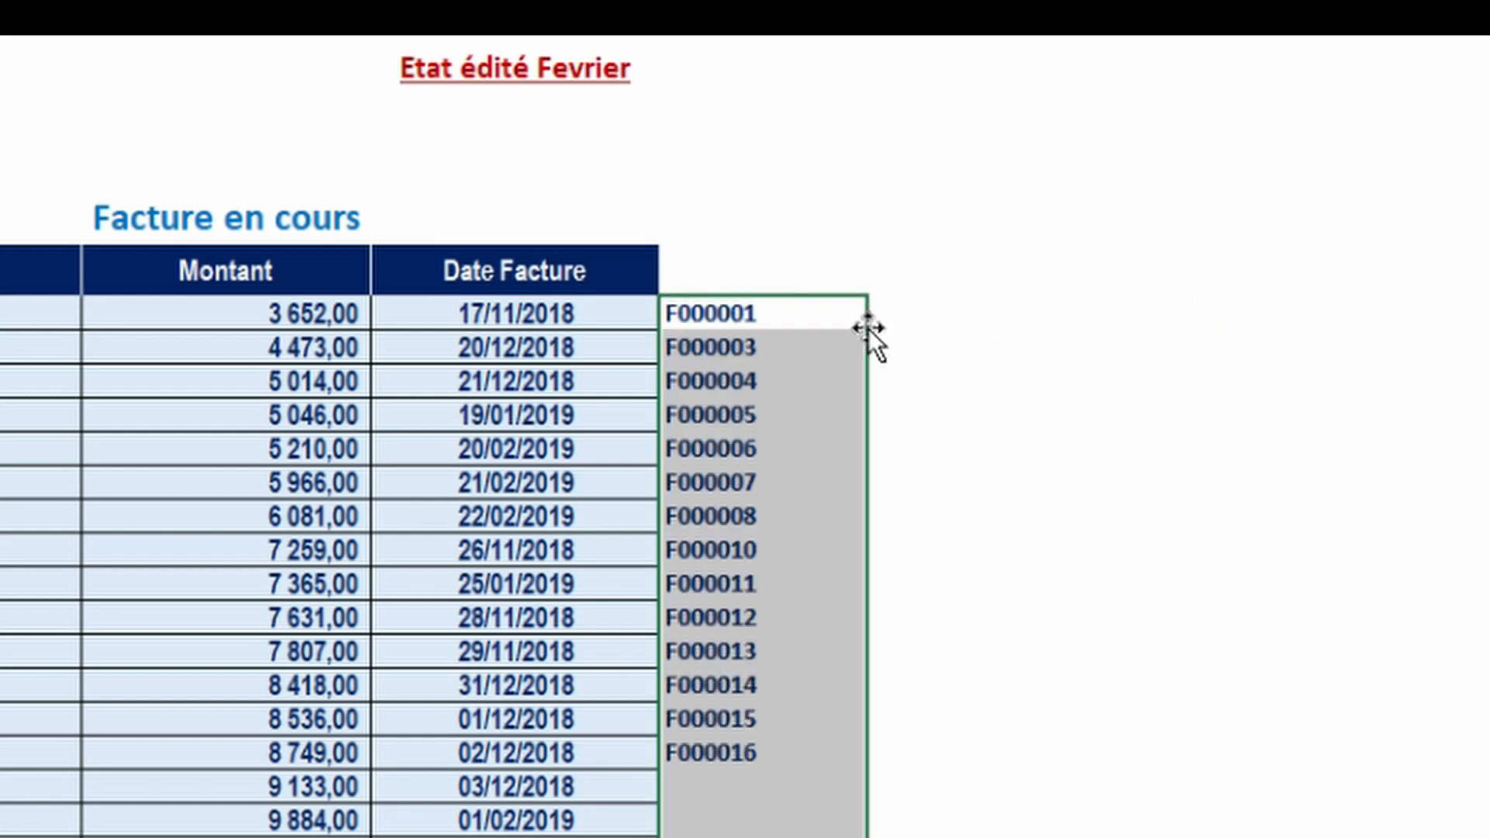
{"action": "left_click", "coordinate": [733, 703]}
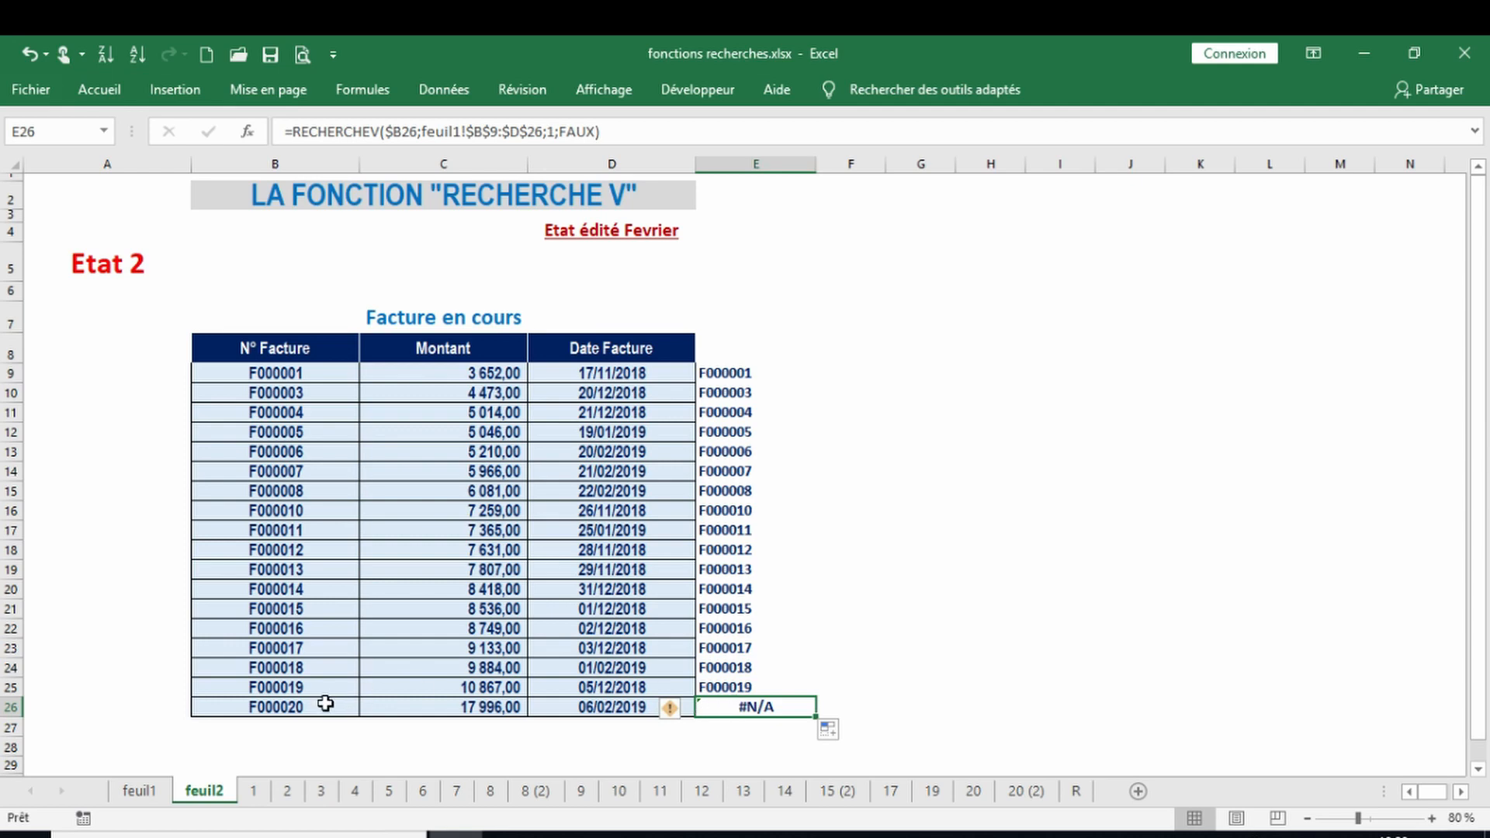
{"action": "left_click", "coordinate": [325, 705]}
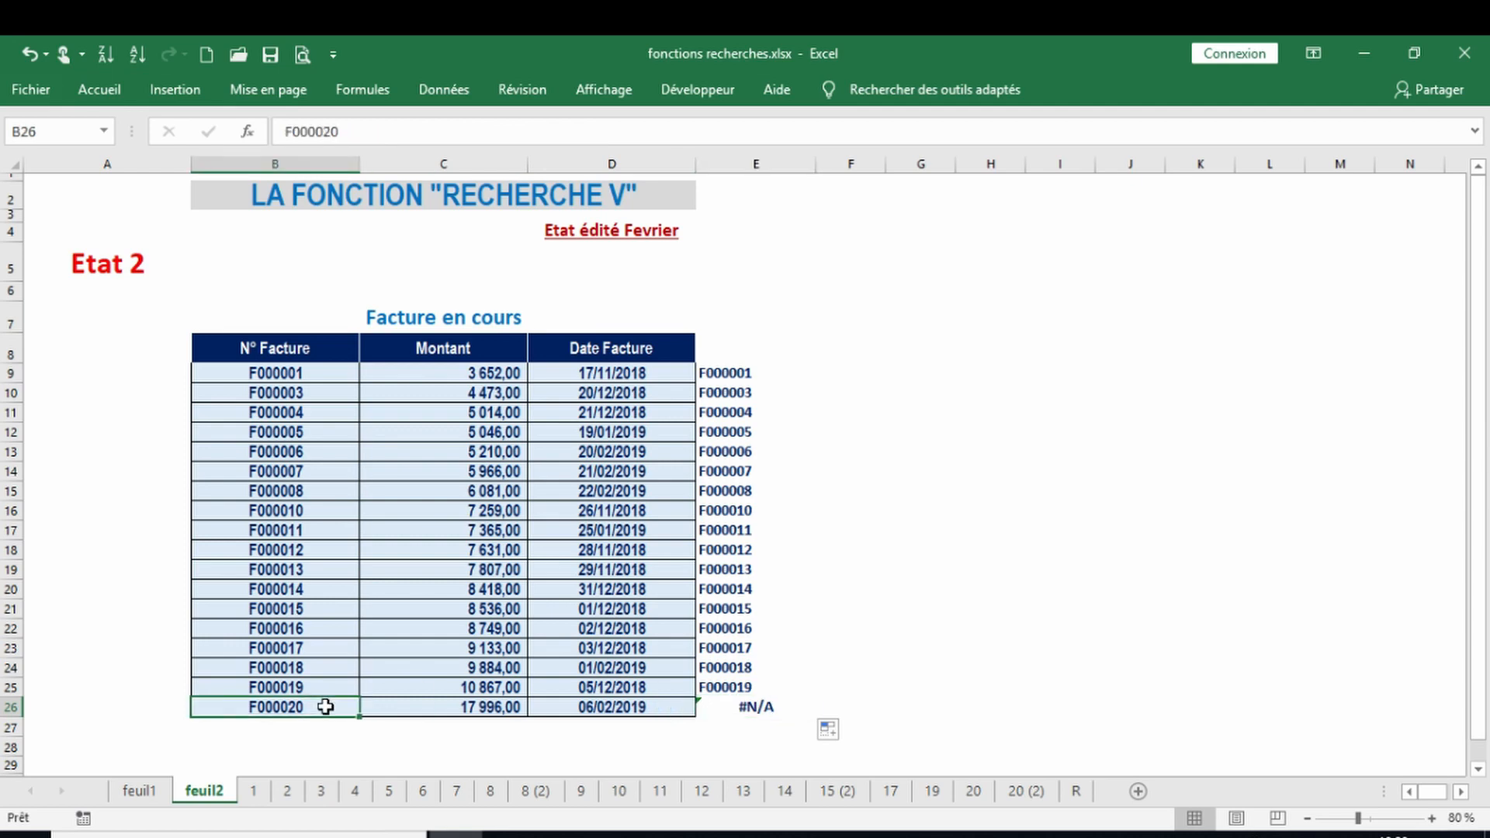
{"action": "left_click", "coordinate": [721, 708]}
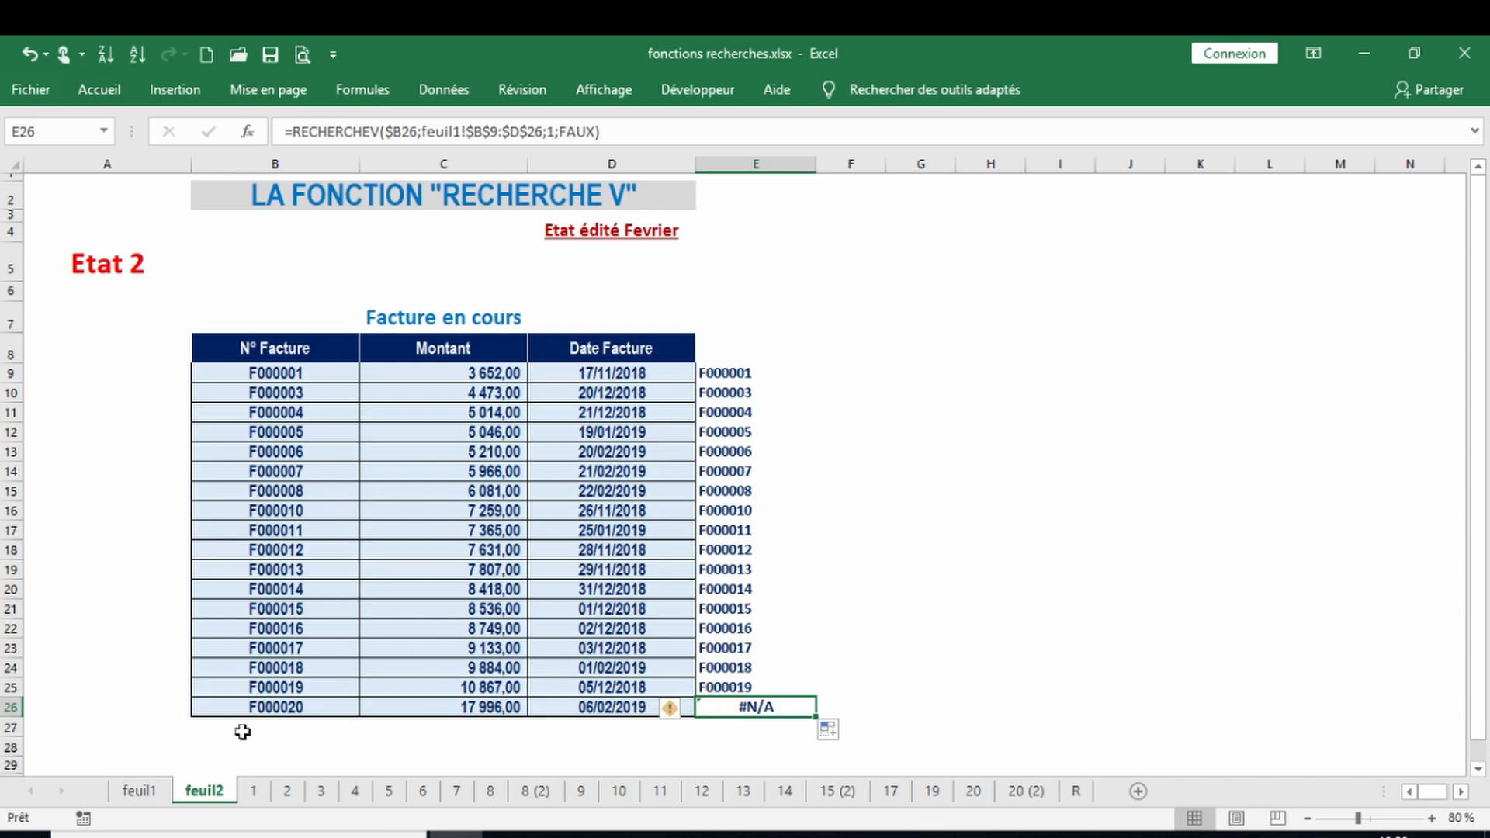
- Start a RECHERCHEV formula in feuil1's E9 with B9 as the searched value
{"action": "left_click", "coordinate": [152, 794]}
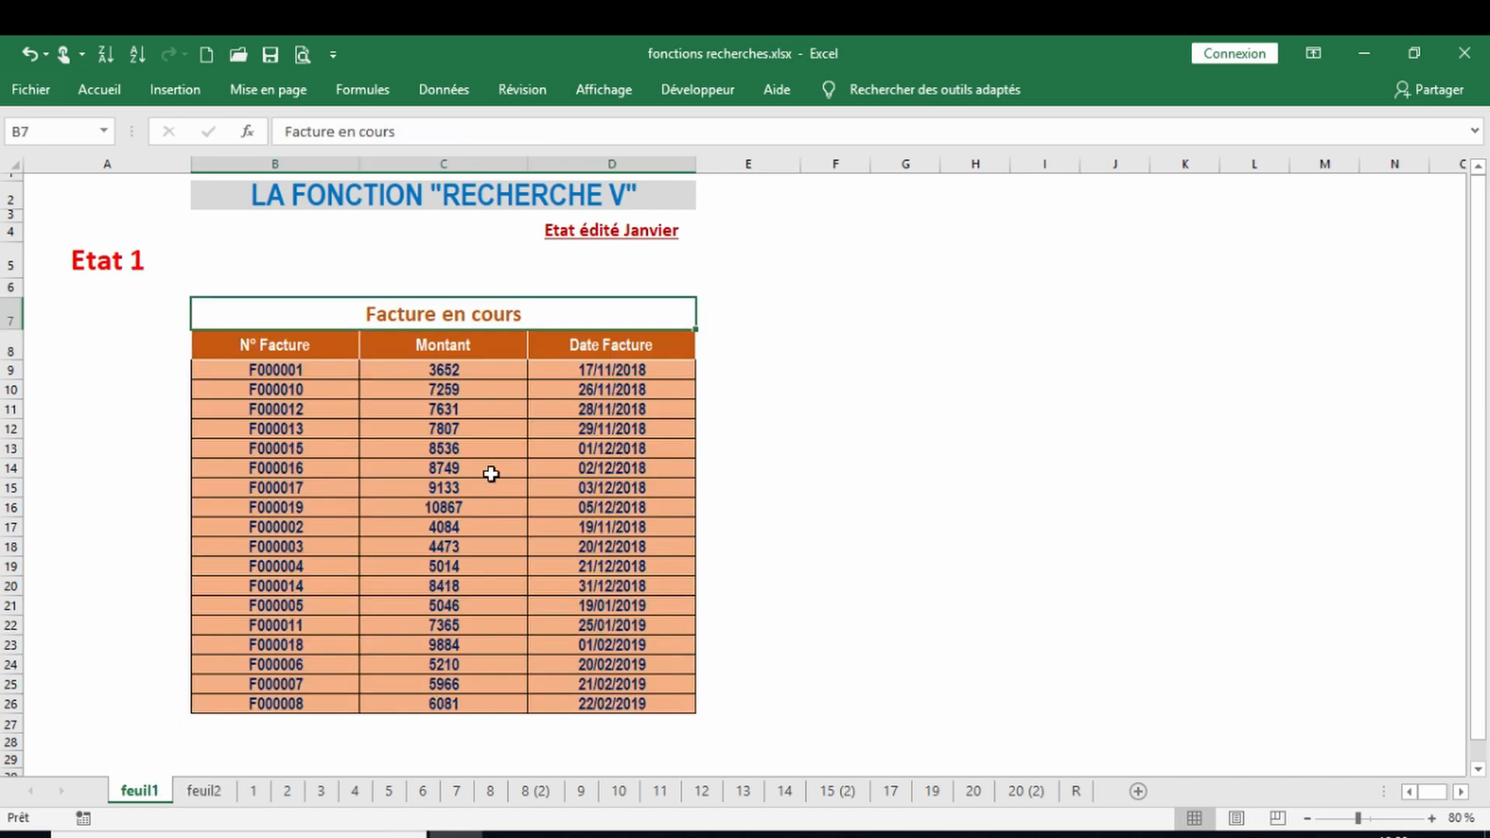
{"action": "left_click", "coordinate": [720, 370]}
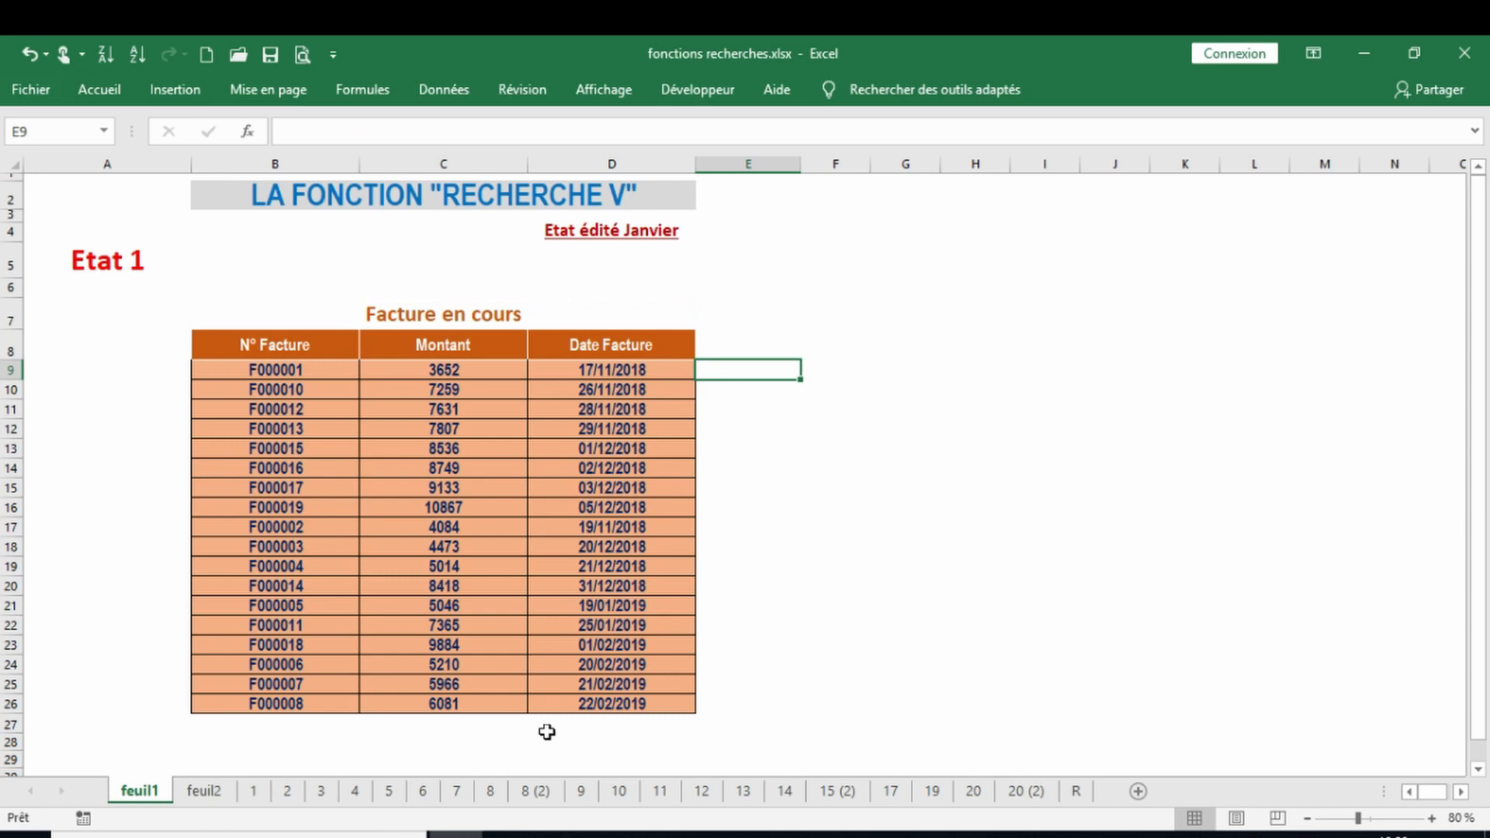
{"action": "left_click", "coordinate": [777, 365]}
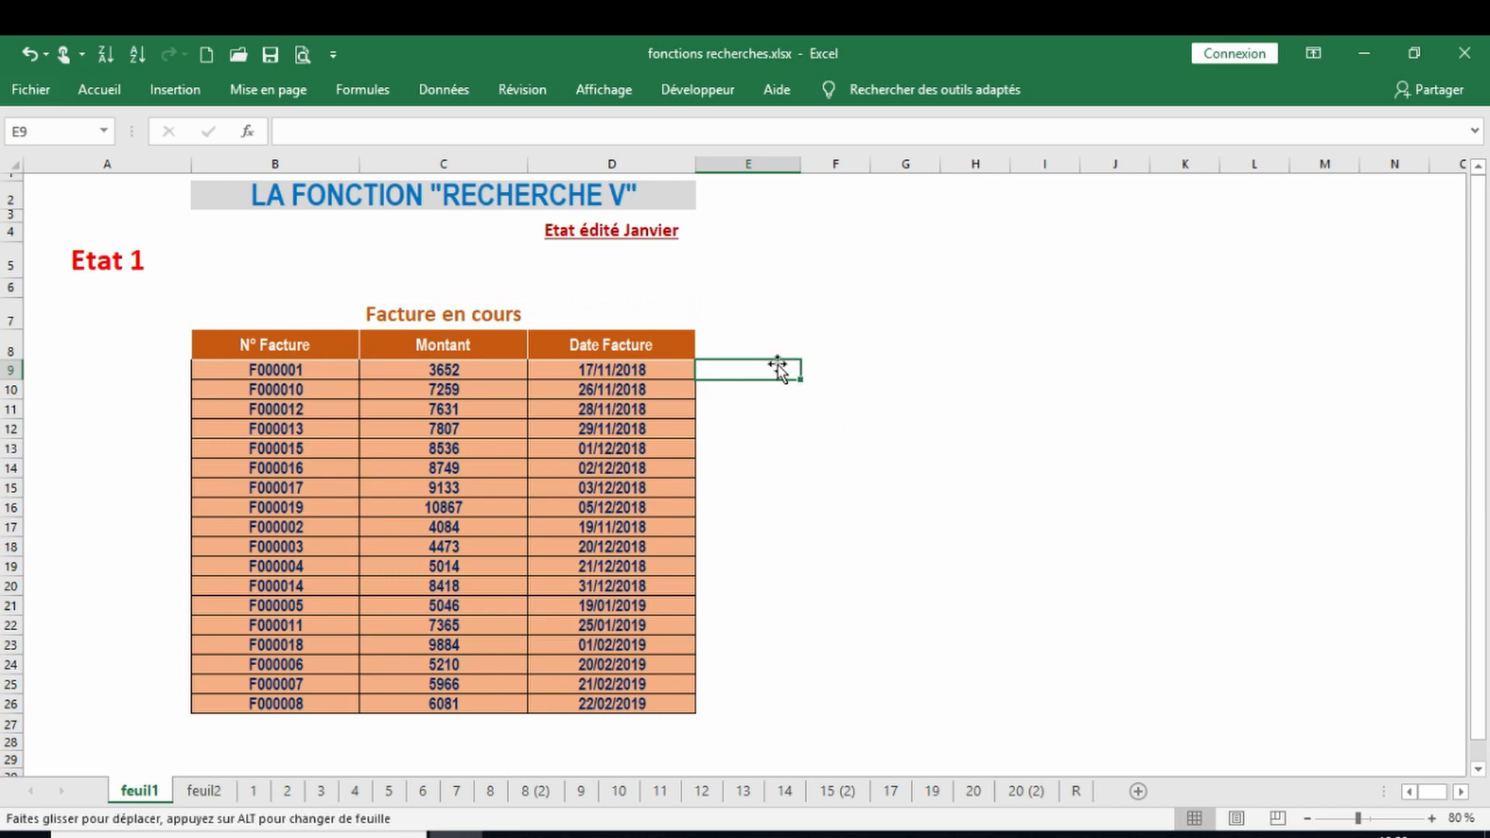
{"action": "type", "text": "="}
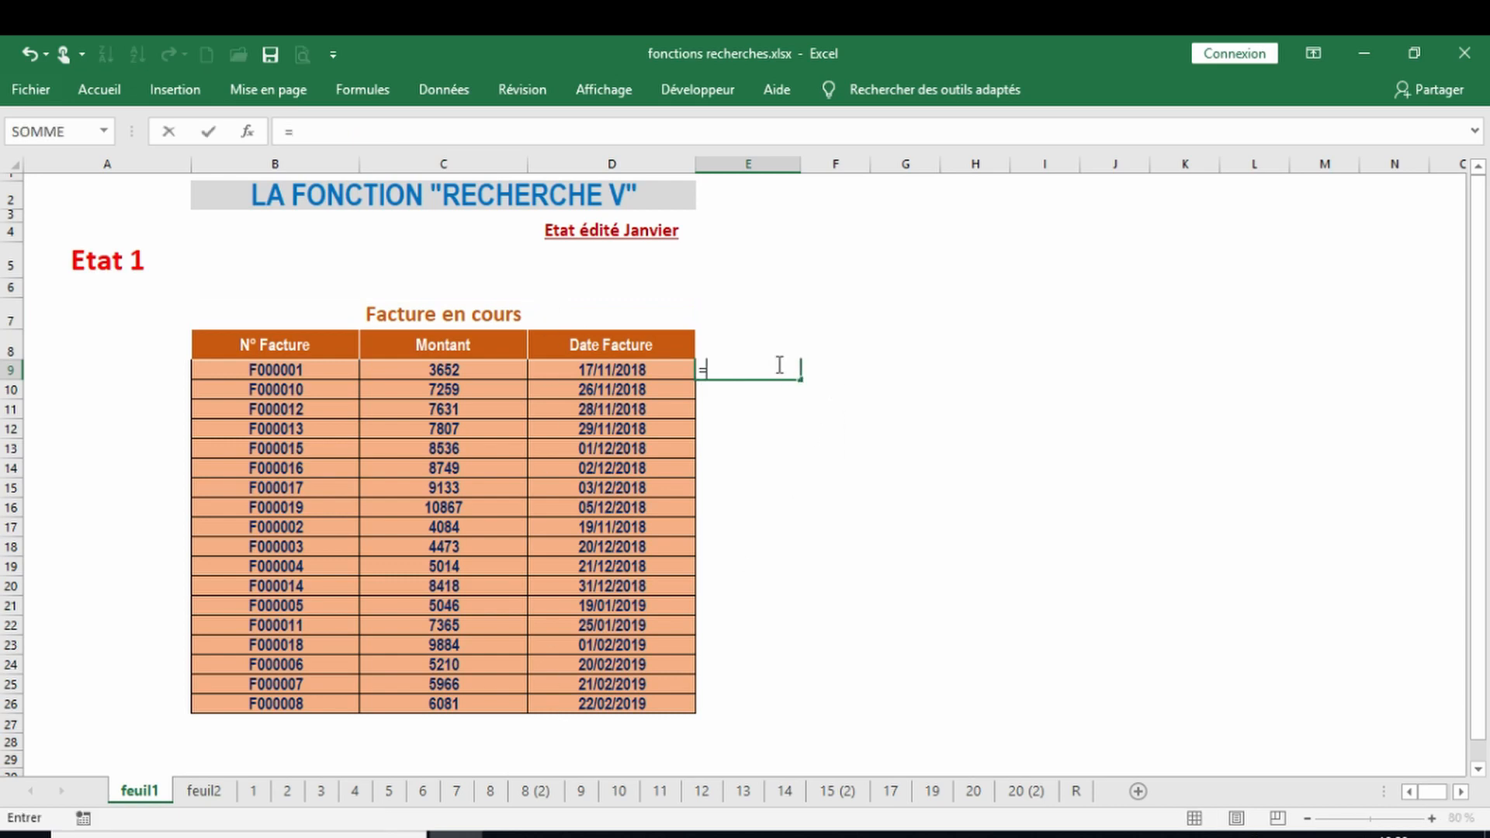
{"action": "type", "text": "RECHERCHEV("}
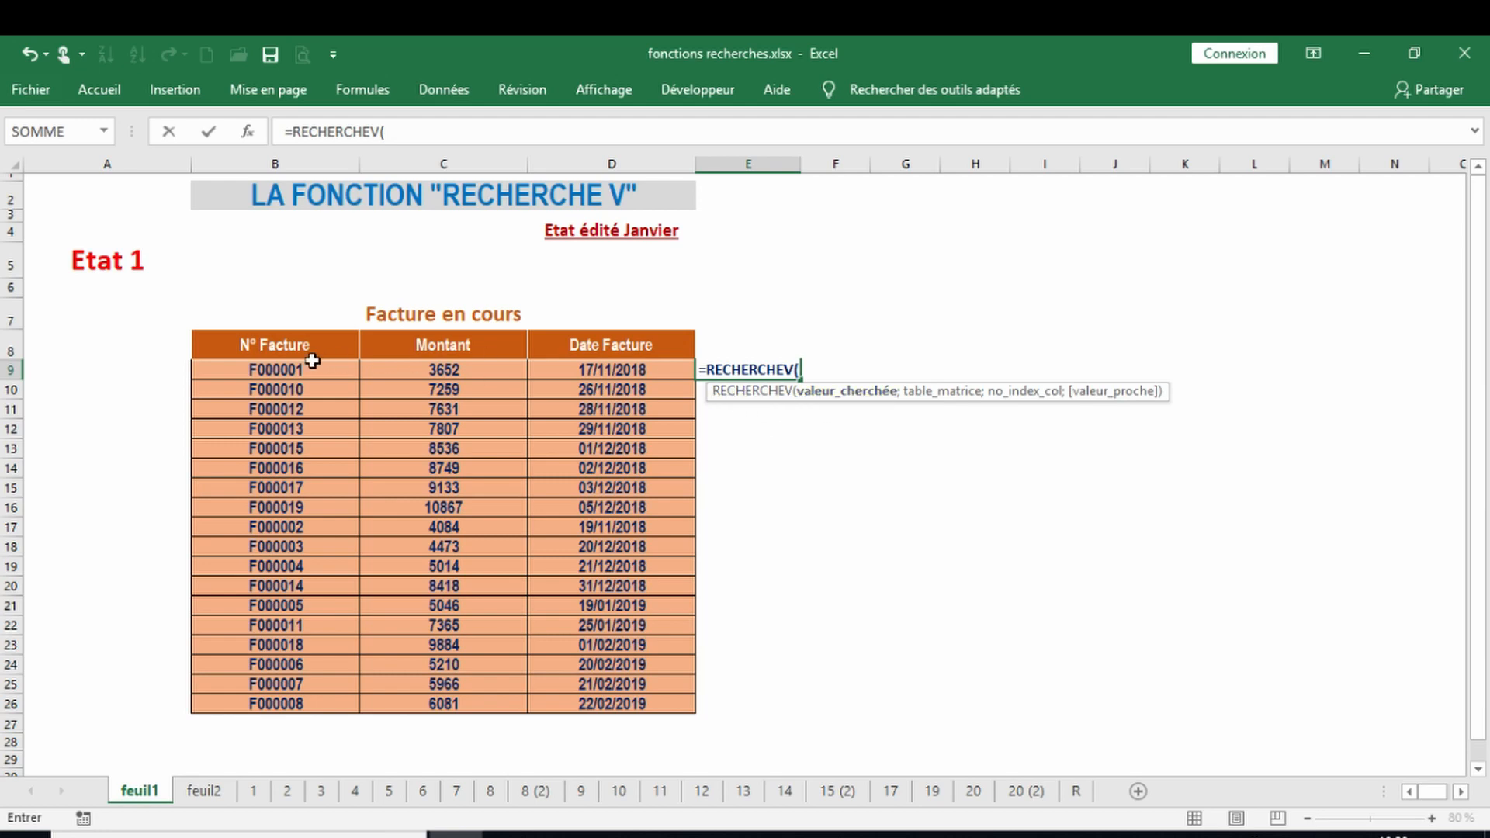
{"action": "left_click", "coordinate": [282, 365]}
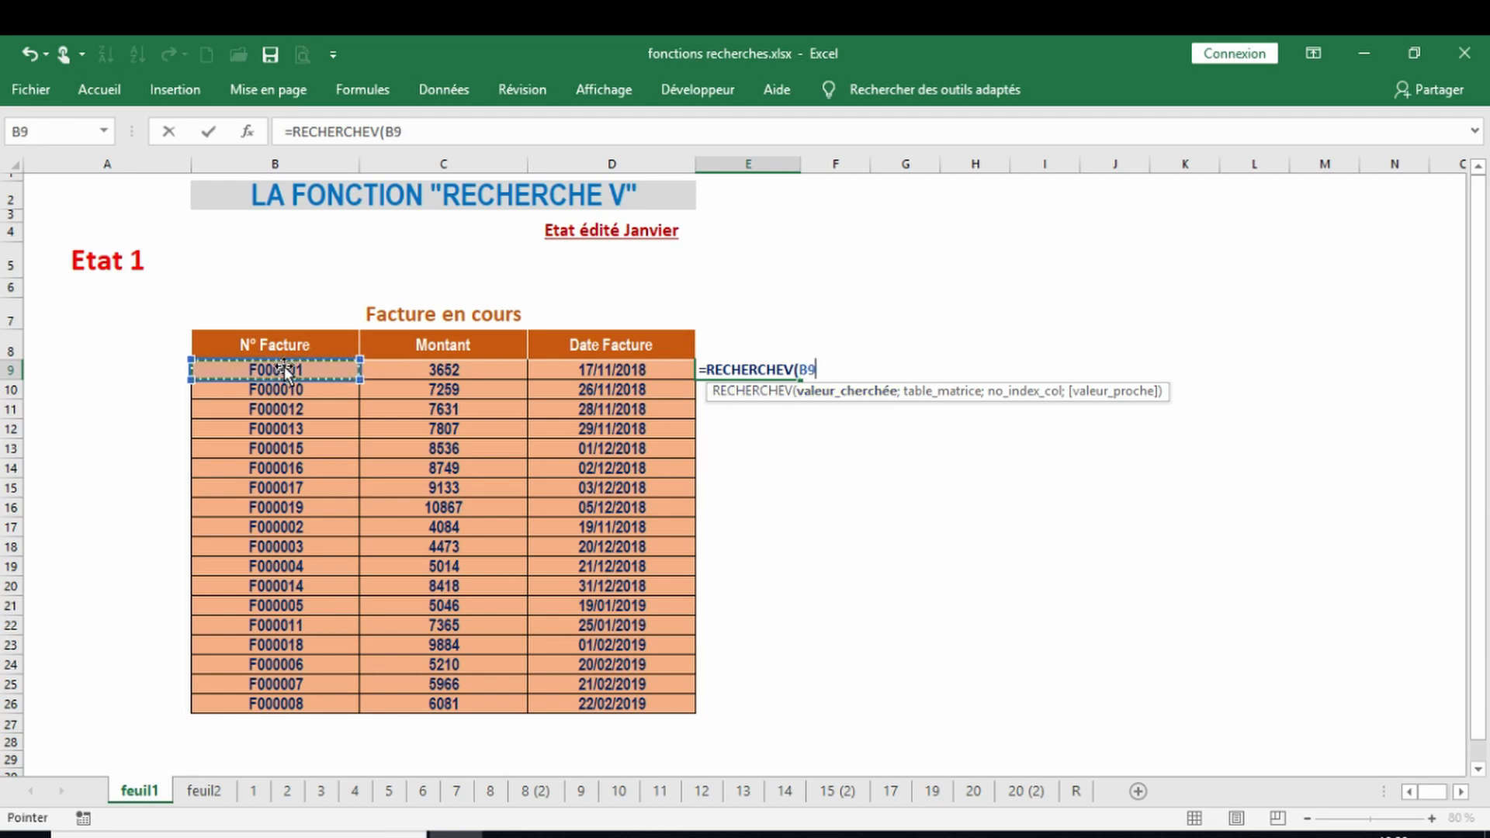
{"action": "type", "text": ";"}
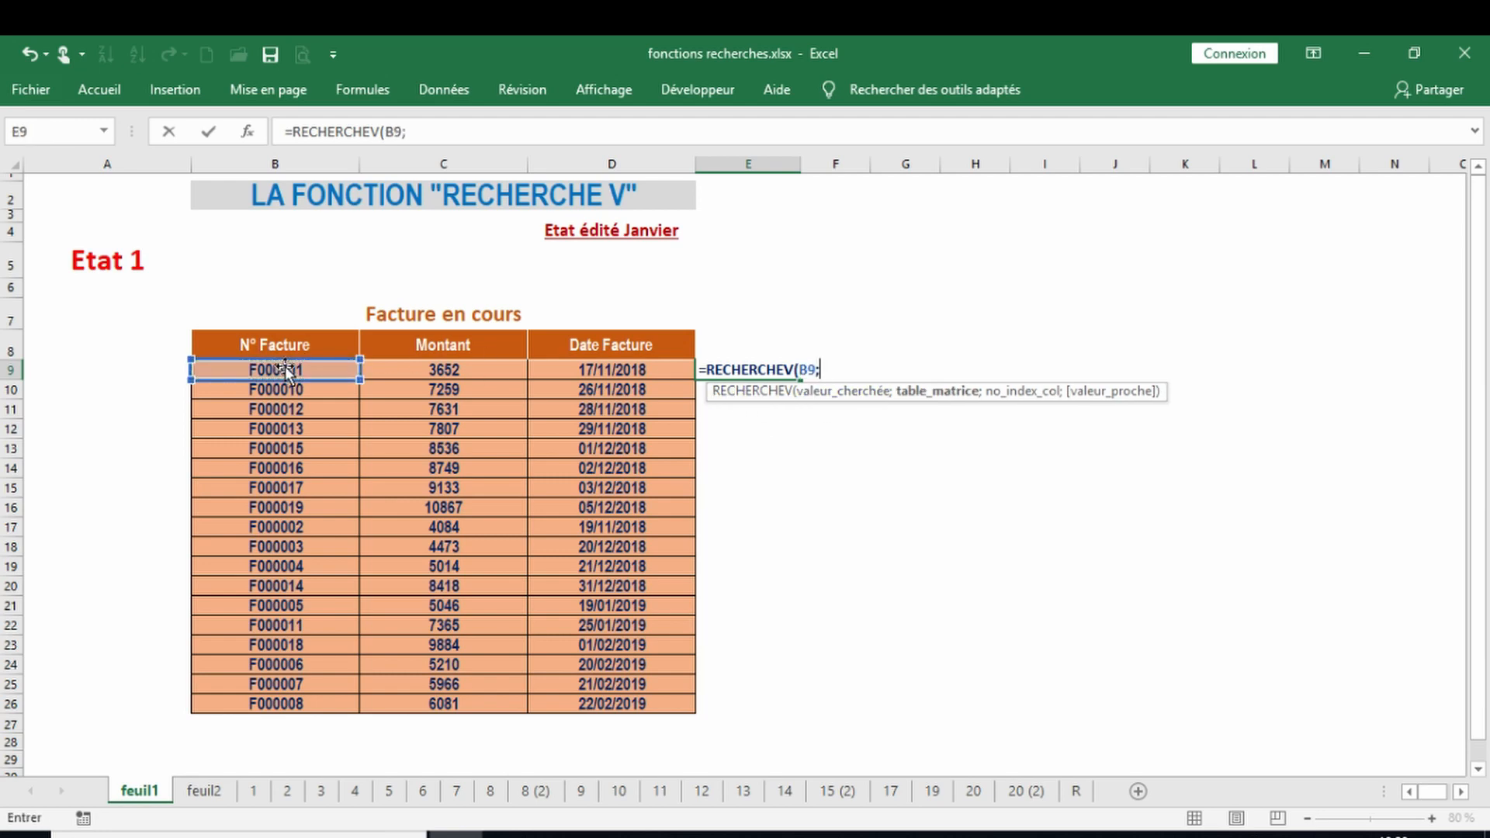
- Complete the feuil1 E9 formula with table feuil2!B9:D26, column index 1 and exact match FAUX, and validate it
{"action": "left_click", "coordinate": [204, 791]}
{"action": "left_click_drag", "start_coordinate": [276, 373], "coordinate": [594, 705]}
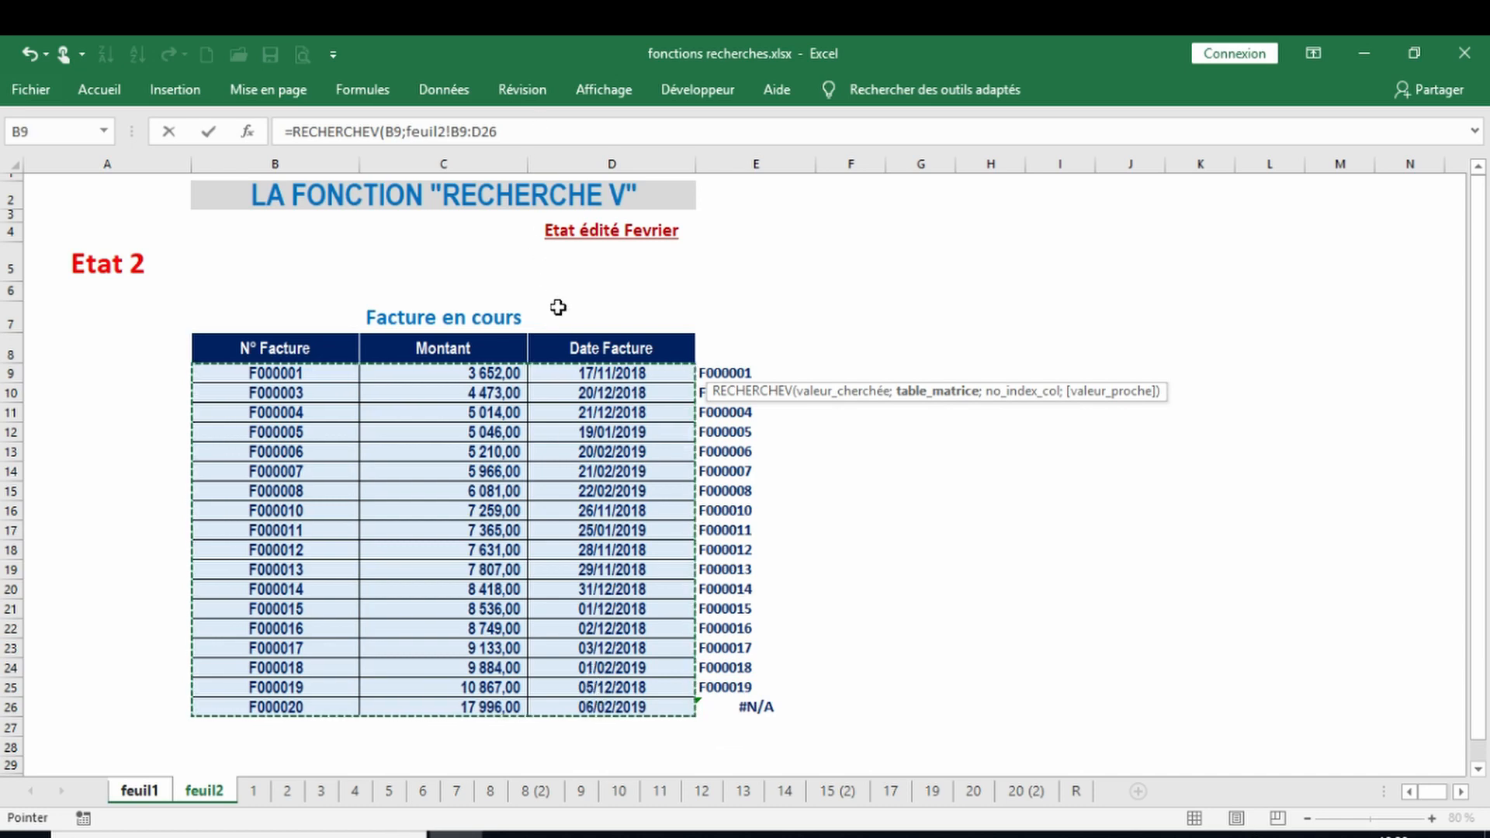
{"action": "type", "text": ";"}
{"action": "left_click", "coordinate": [527, 135]}
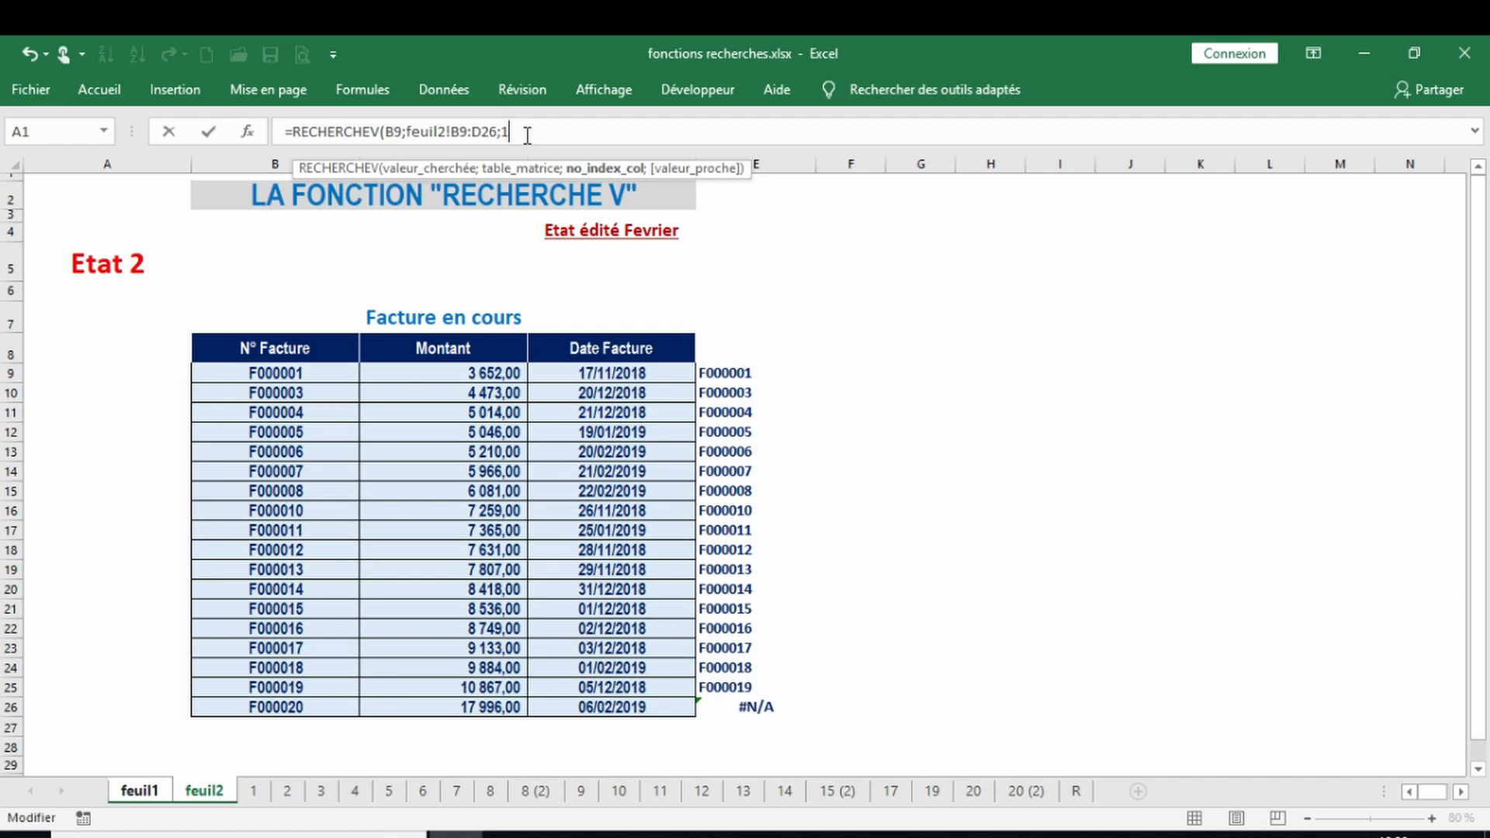
{"action": "type", "text": "1;"}
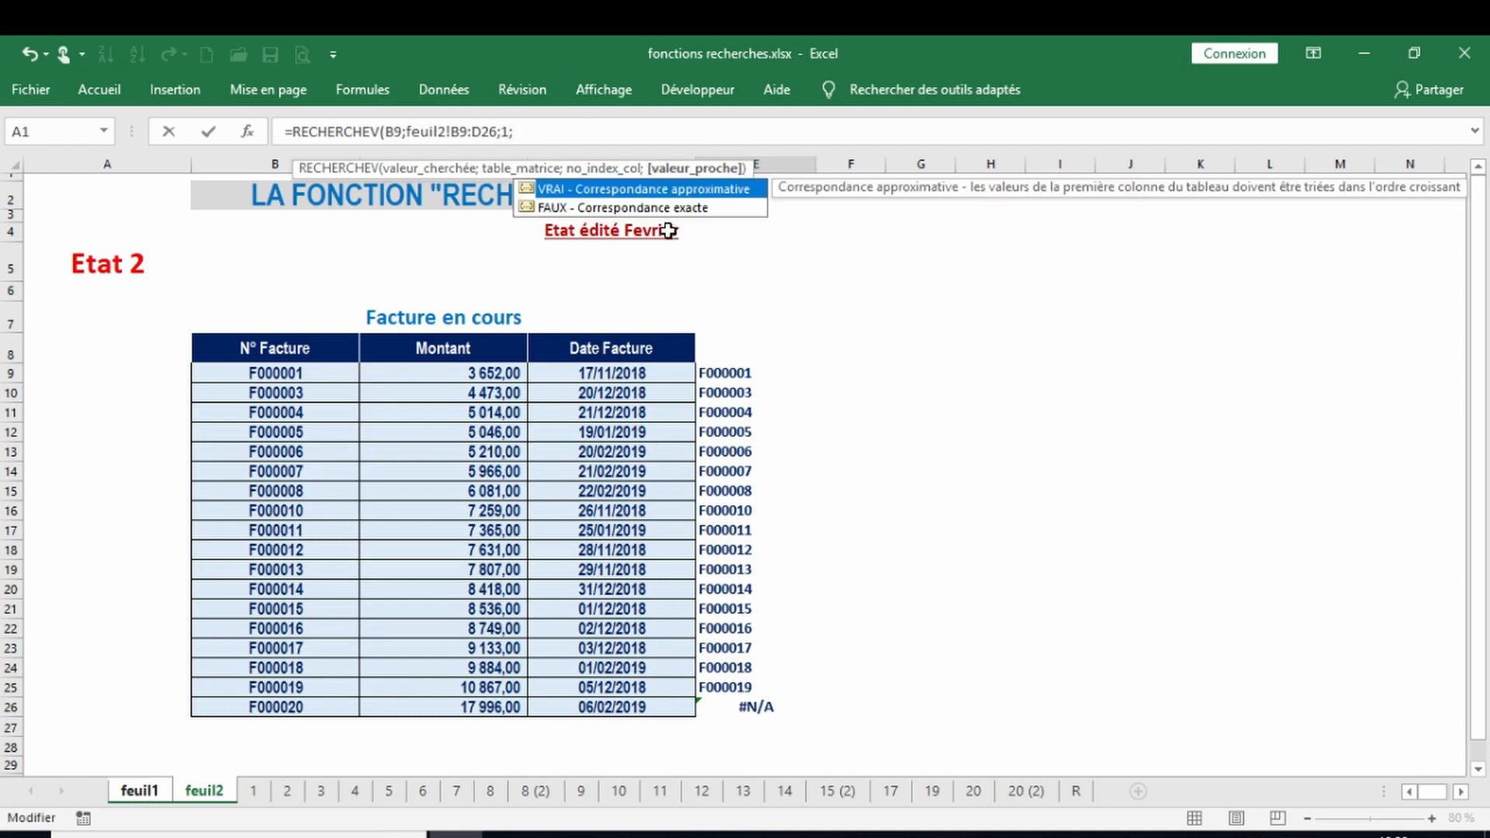
{"action": "double_click", "coordinate": [668, 208]}
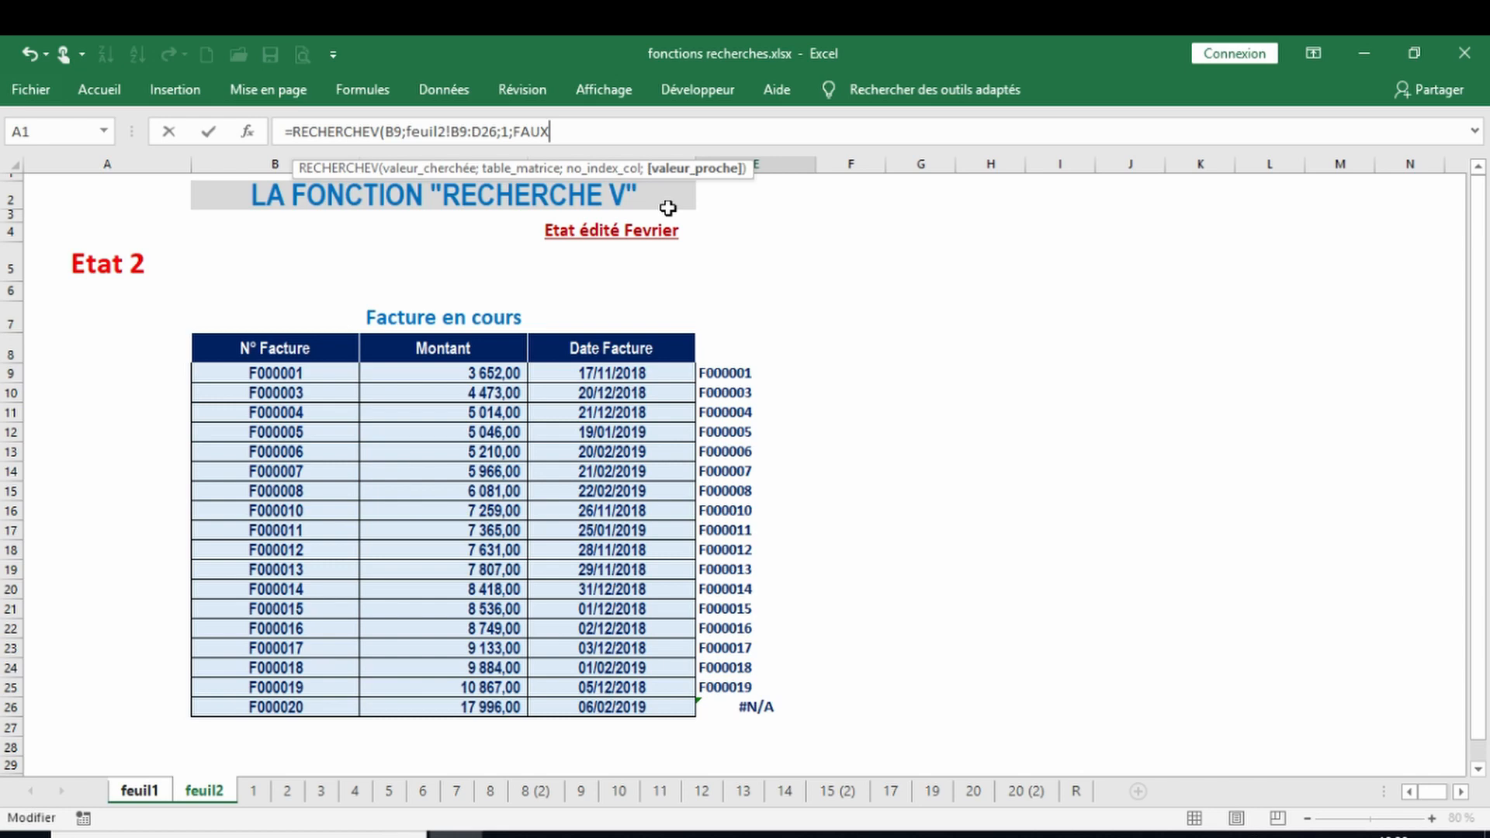
{"action": "type", "text": ")"}
{"action": "key", "text": "Return"}
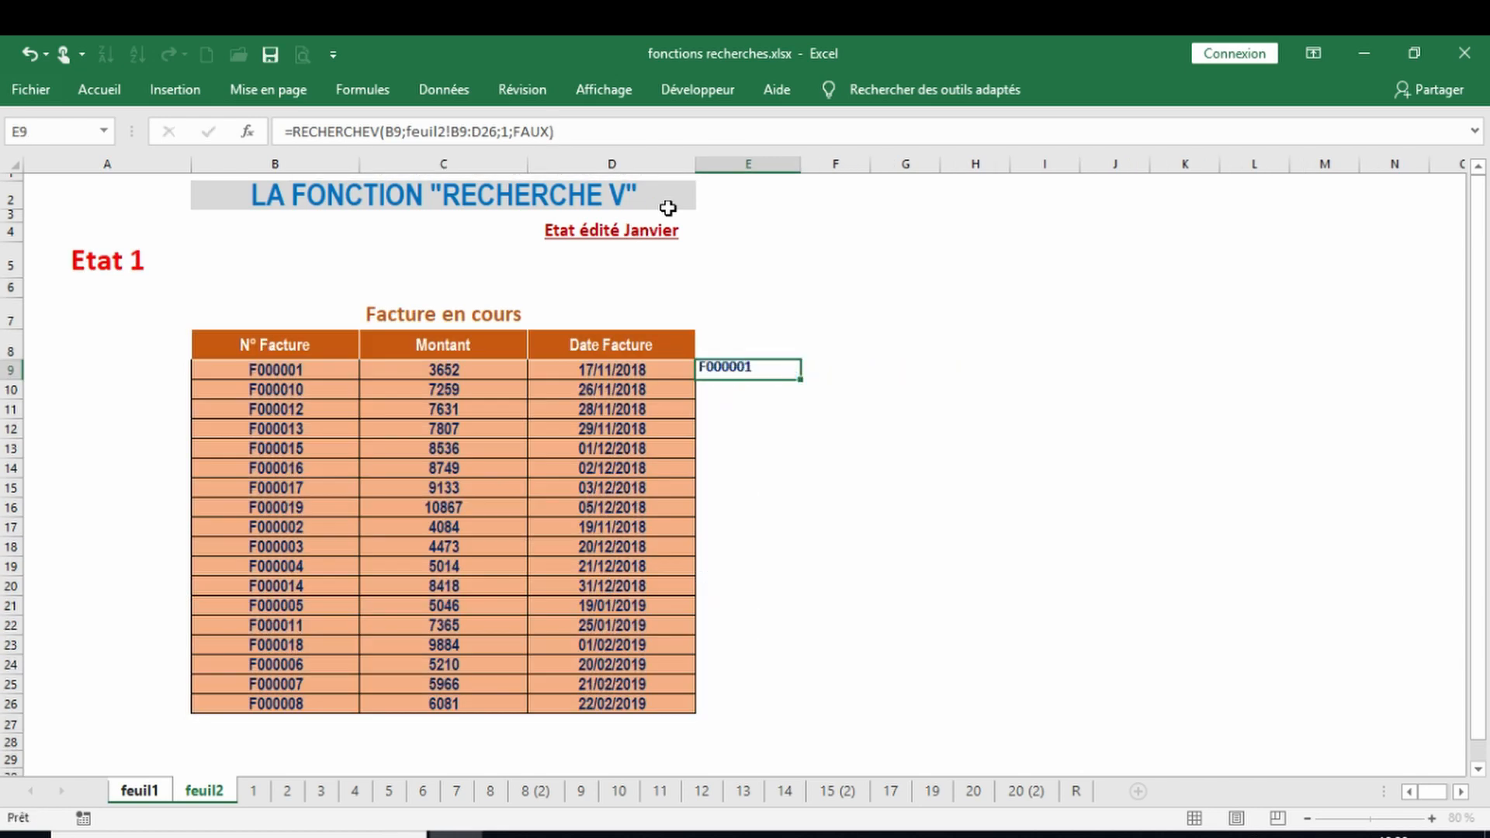
- Lock the references in feuil1's E9 formula as $B9 and feuil2!$B$9:$D$26
{"action": "left_click", "coordinate": [720, 369]}
{"action": "left_click", "coordinate": [392, 132]}
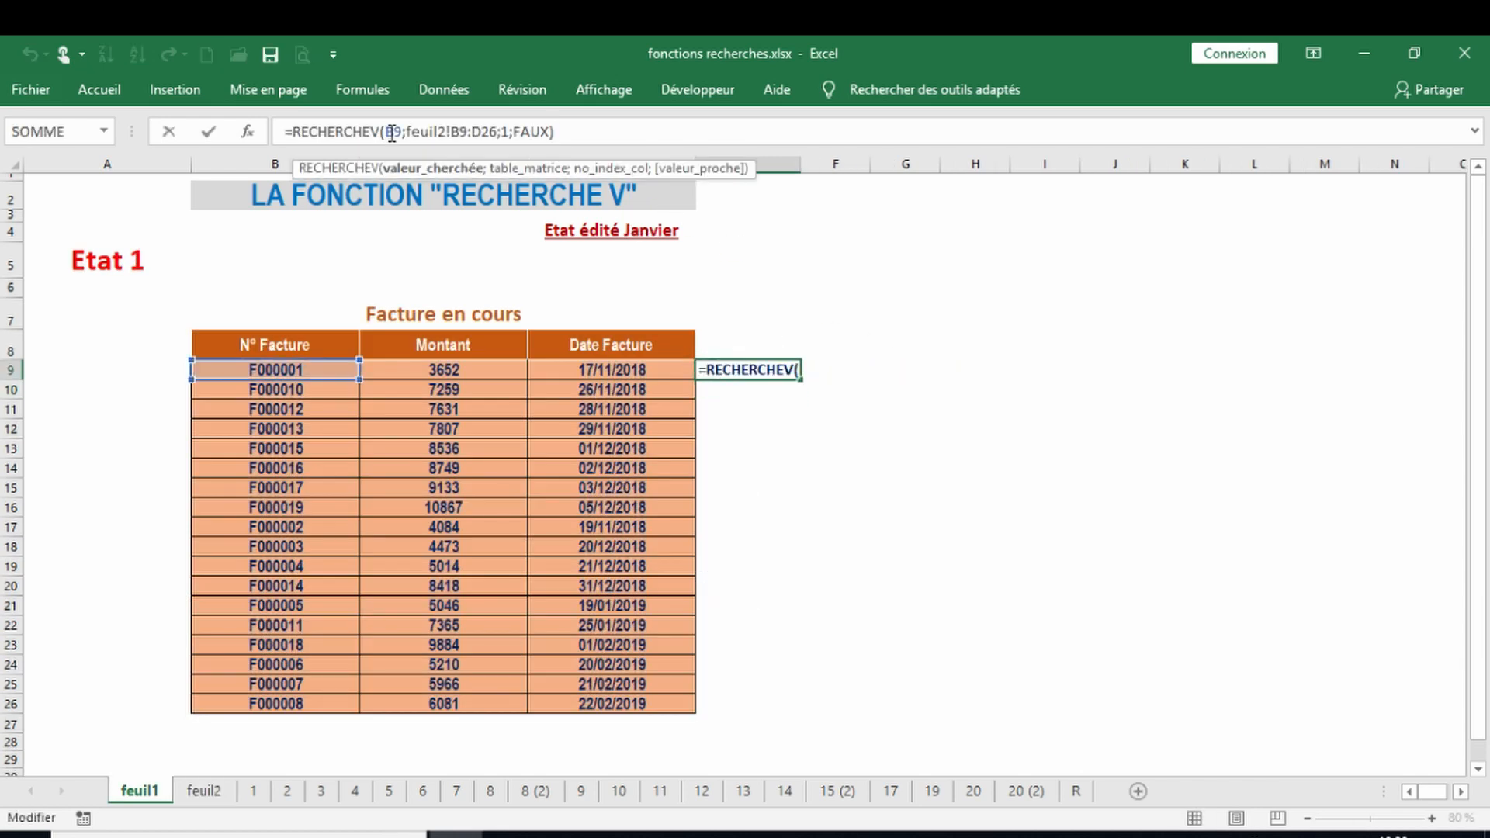
{"action": "key", "text": "F4"}
{"action": "key", "text": "F4"}
{"action": "key", "text": "F4"}
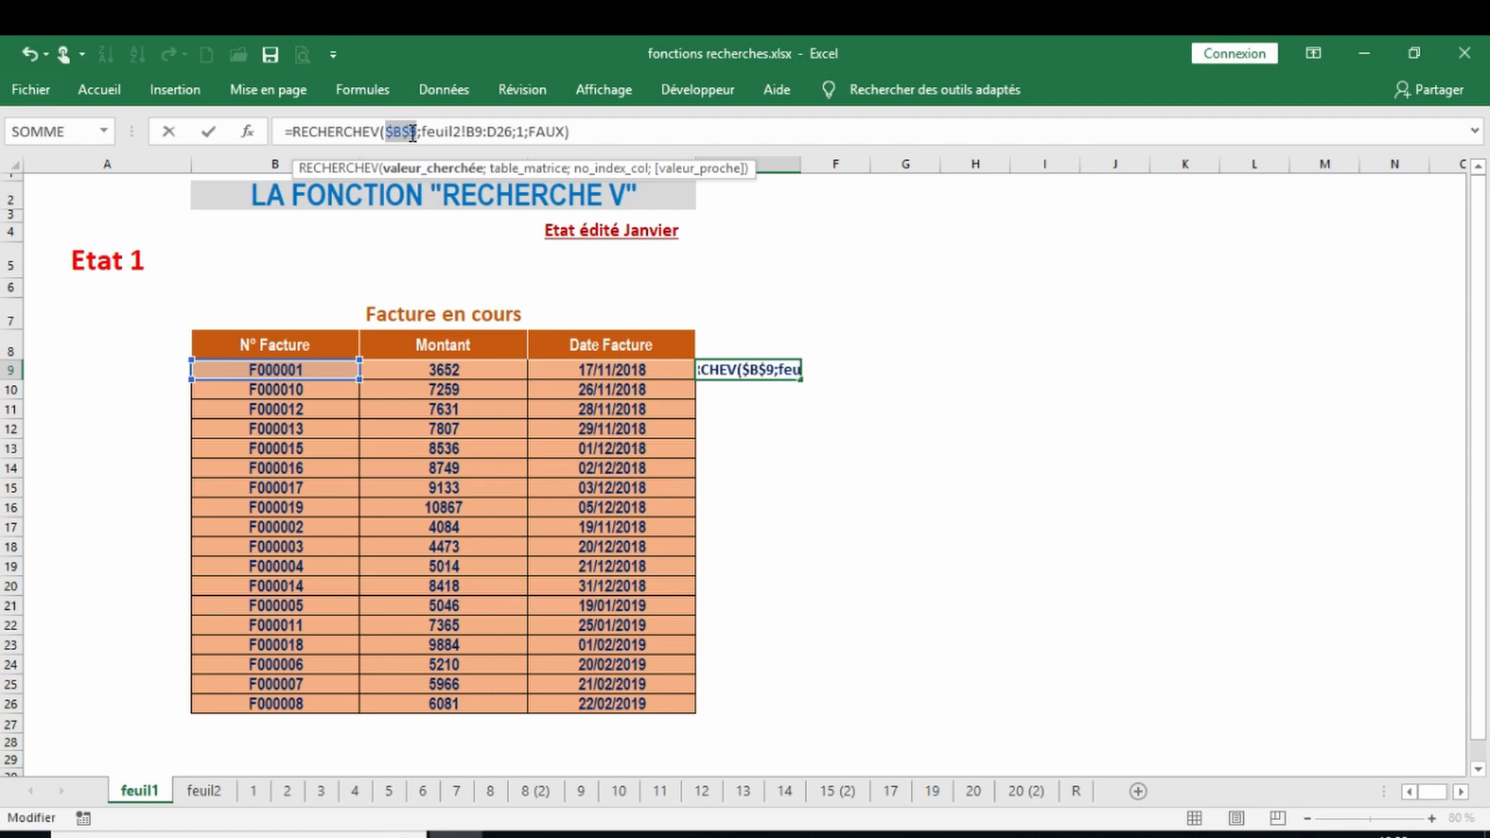
{"action": "left_click", "coordinate": [467, 132]}
{"action": "key", "text": "F4"}
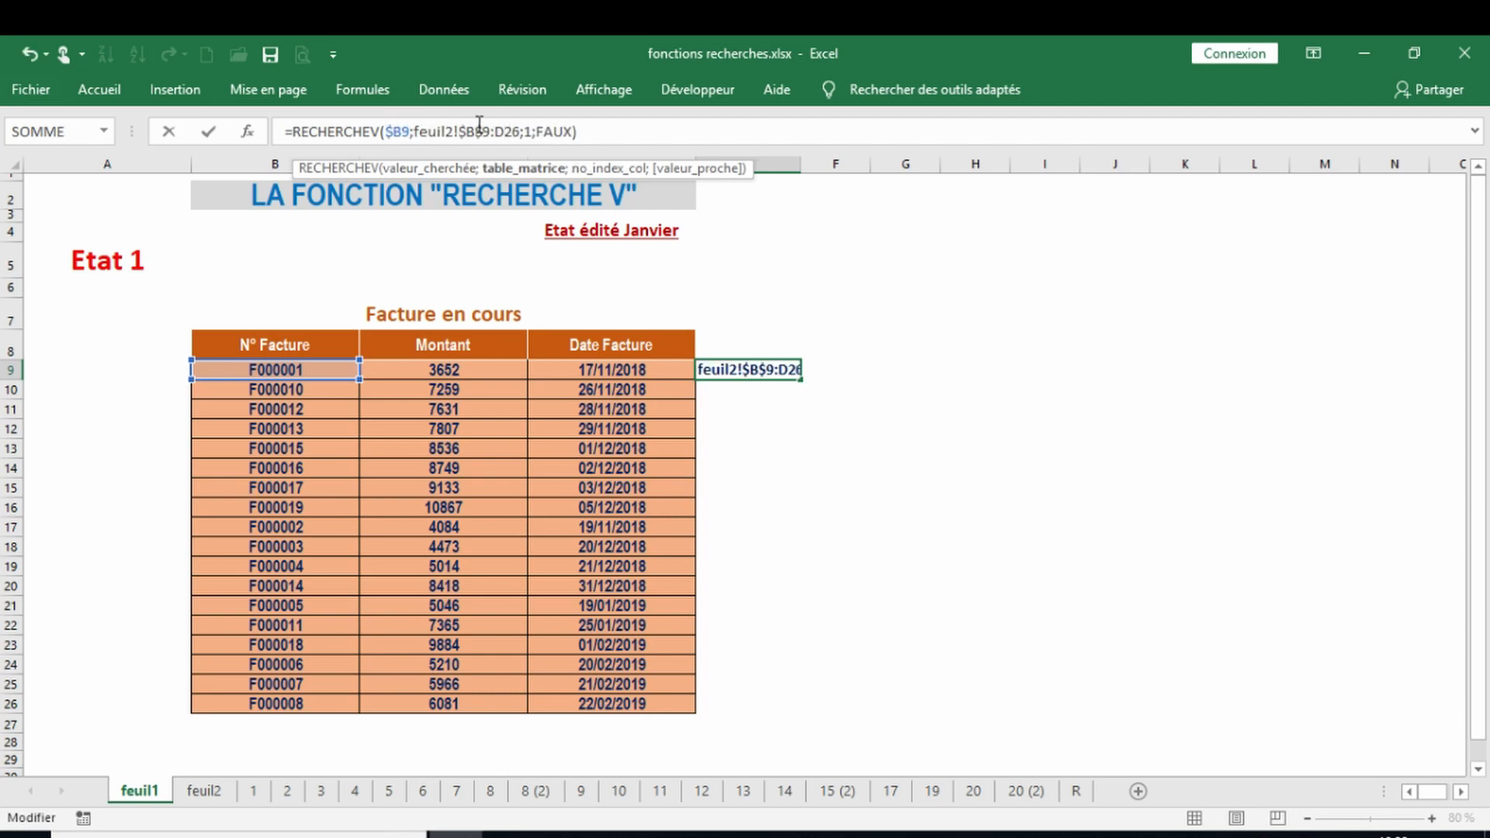
{"action": "left_click", "coordinate": [502, 132]}
{"action": "key", "text": "F4"}
{"action": "left_click", "coordinate": [605, 130]}
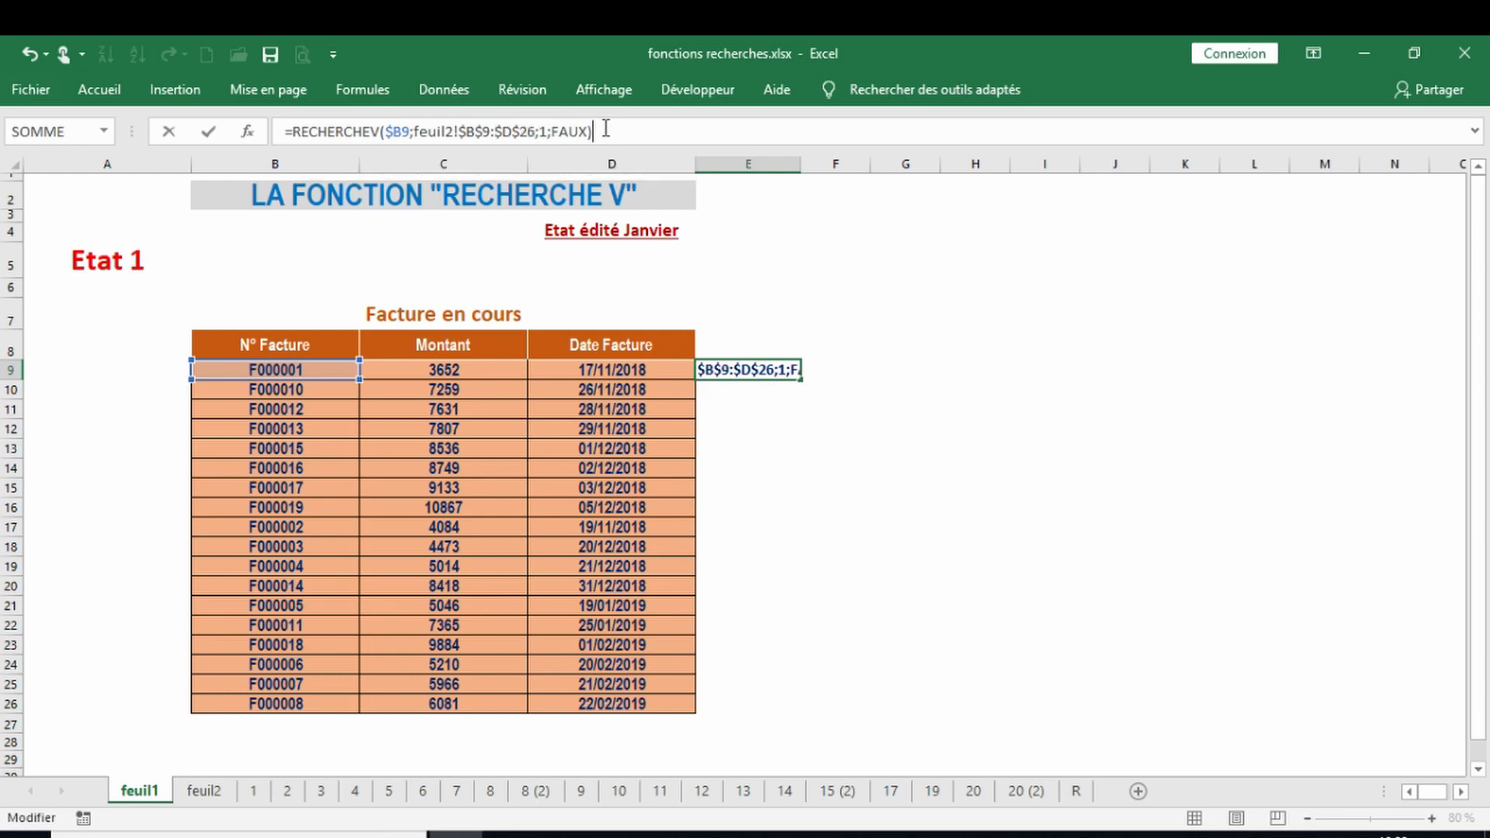
{"action": "key", "text": "Return"}
- Fill the E9 formula down to E26 on feuil1 and check the result in E17
{"action": "left_click", "coordinate": [779, 367]}
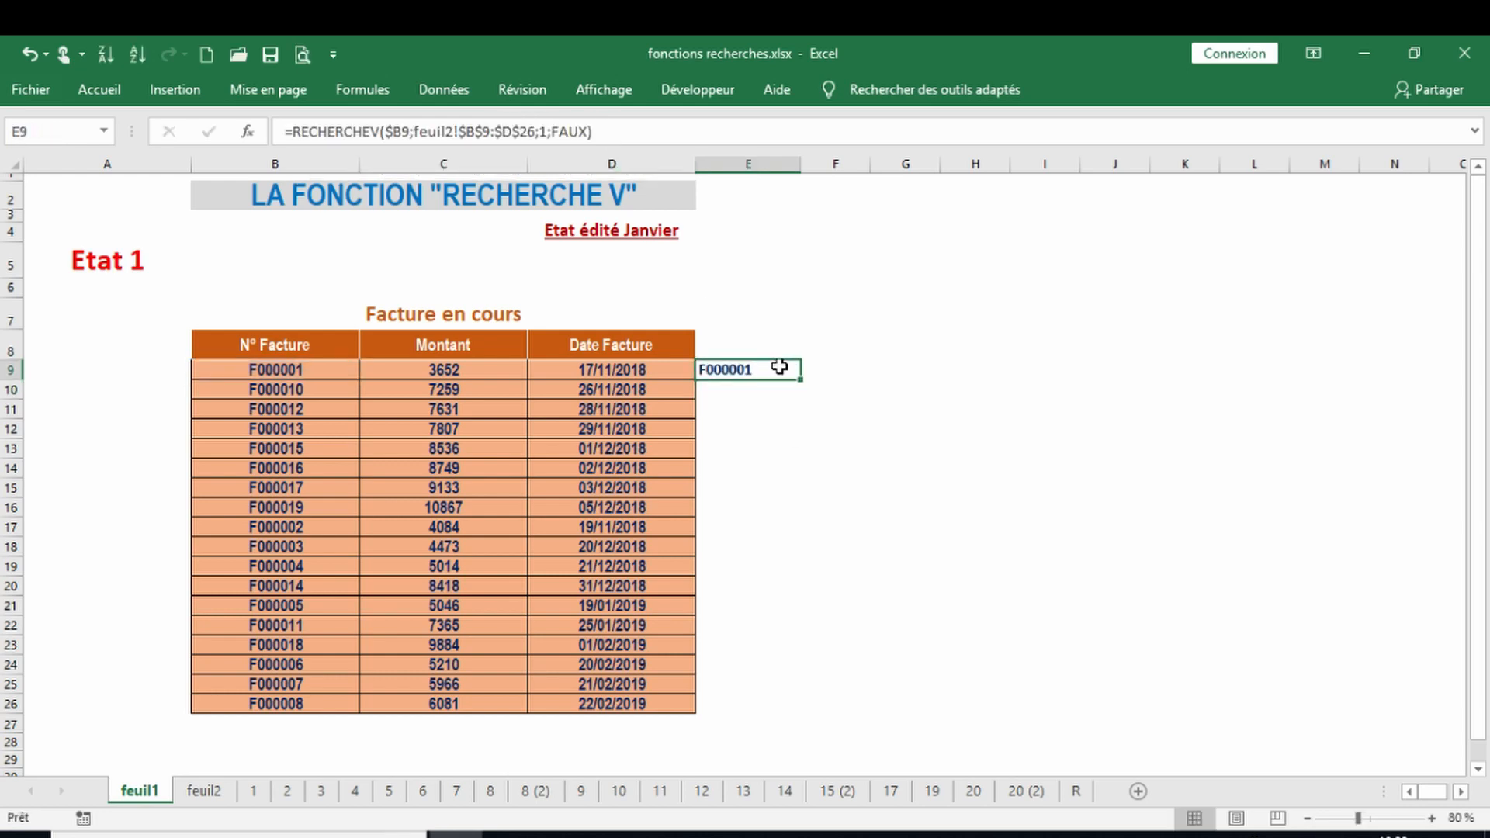
{"action": "double_click", "coordinate": [798, 378]}
{"action": "left_click", "coordinate": [755, 528]}
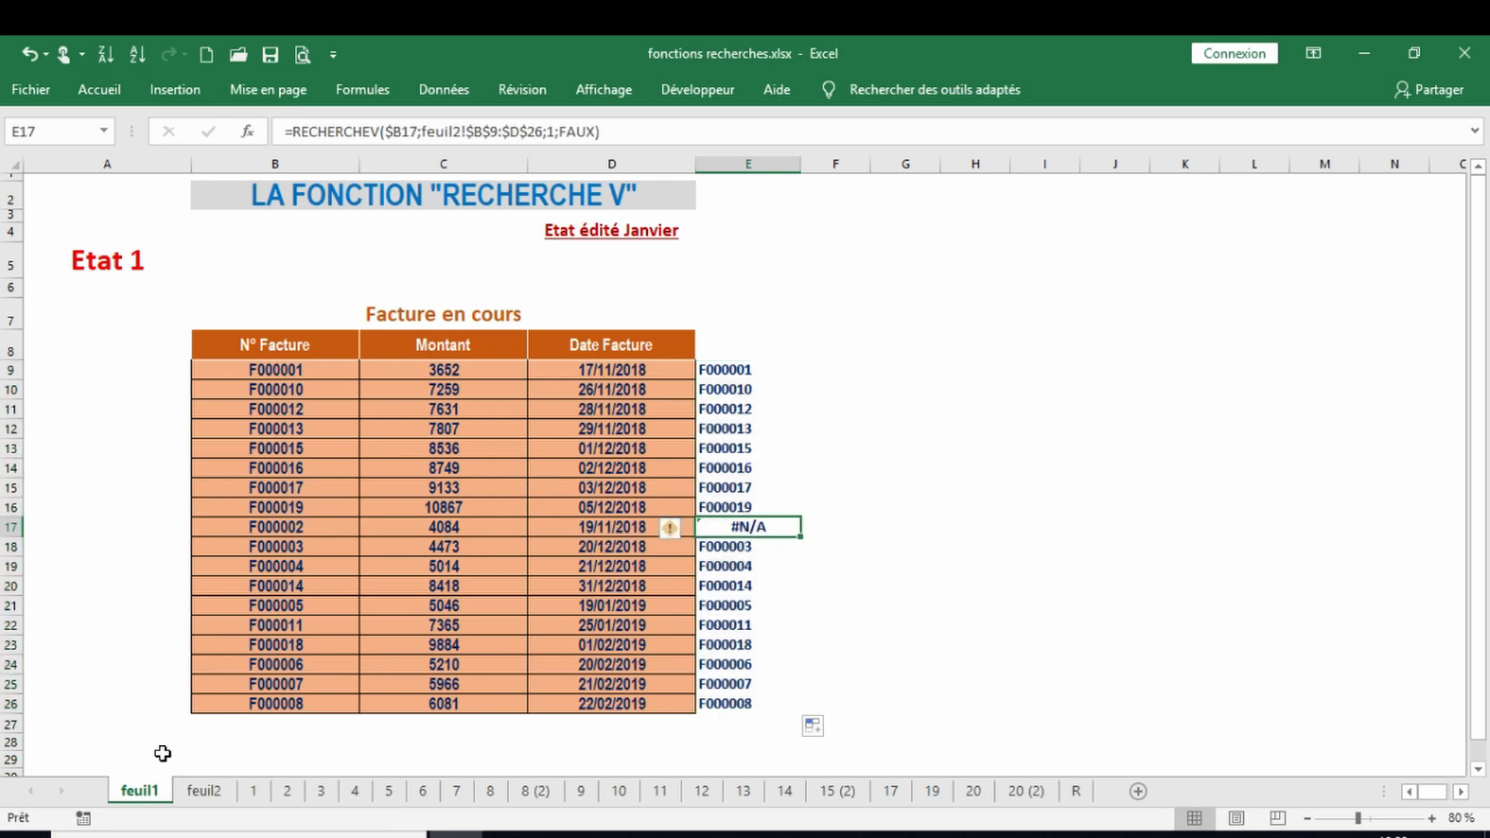
- Compare the two sheets by highlighting invoice row B17:E17 on feuil1 and invoice row B26:E26 on feuil2
{"action": "left_click", "coordinate": [199, 793]}
{"action": "left_click", "coordinate": [175, 796]}
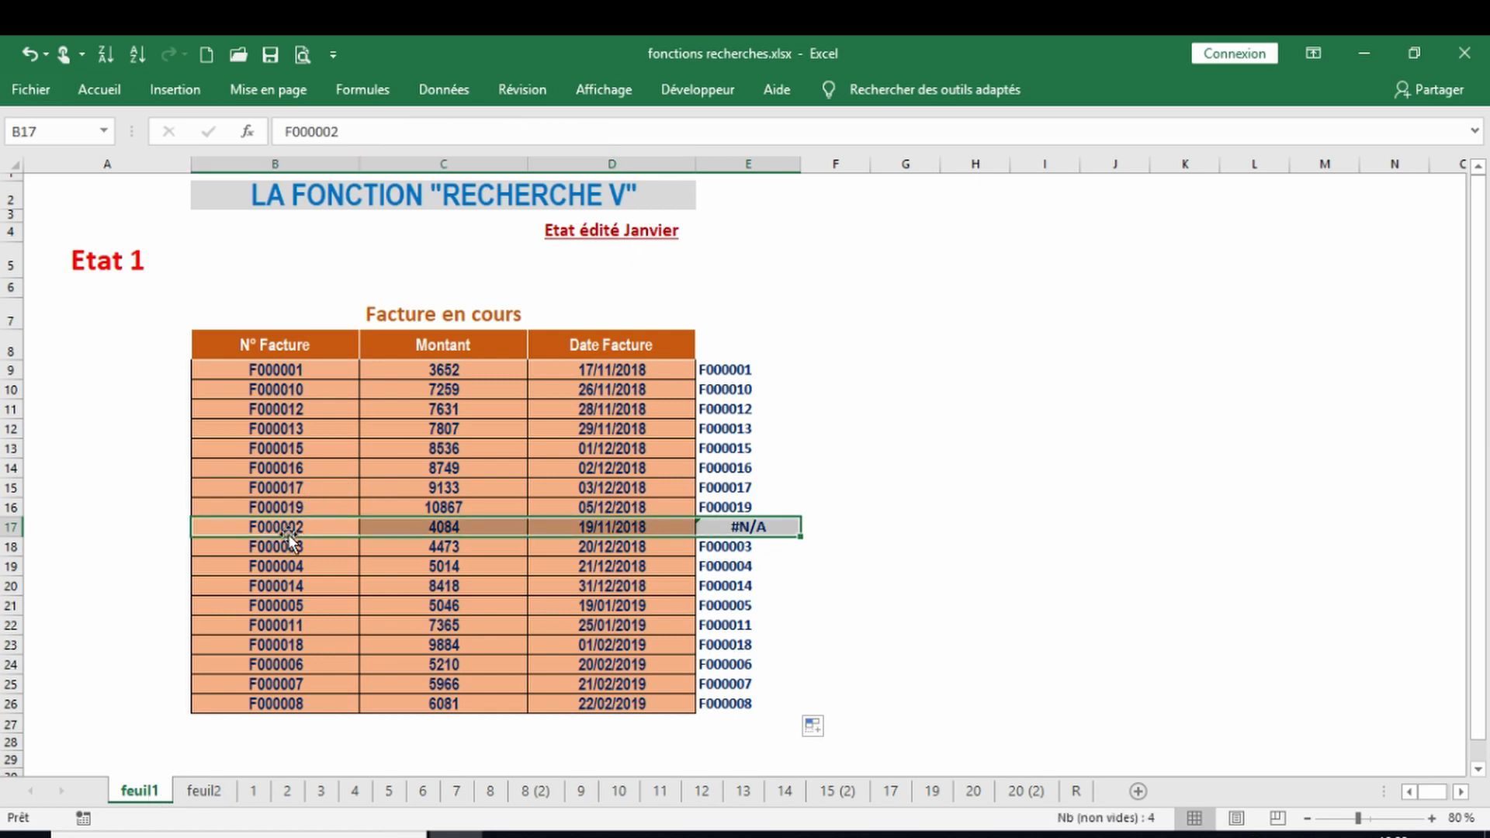
{"action": "left_click_drag", "start_coordinate": [296, 527], "coordinate": [719, 526]}
{"action": "left_click", "coordinate": [205, 792]}
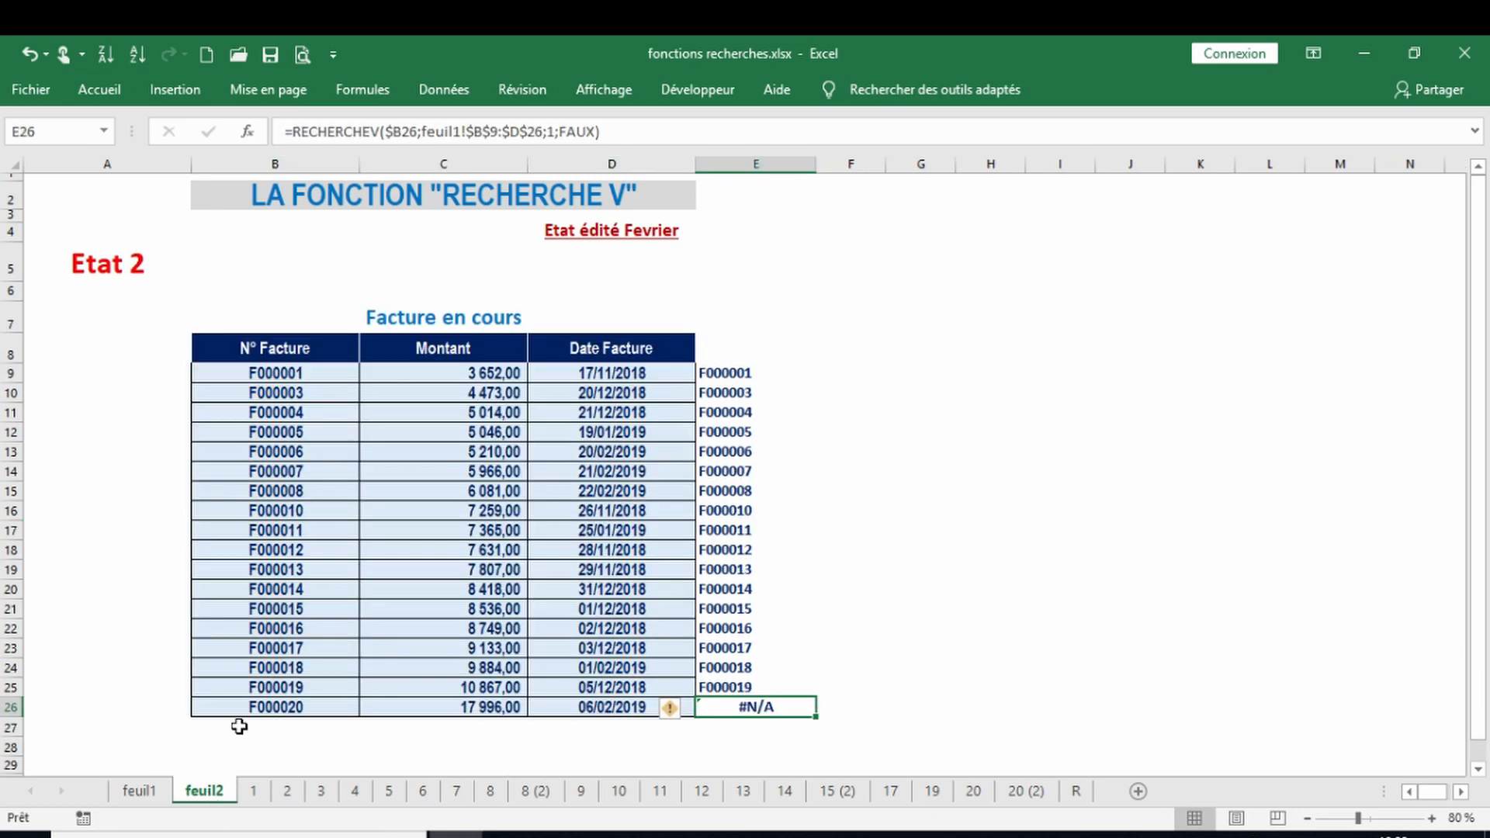
{"action": "left_click_drag", "start_coordinate": [272, 711], "coordinate": [745, 710]}
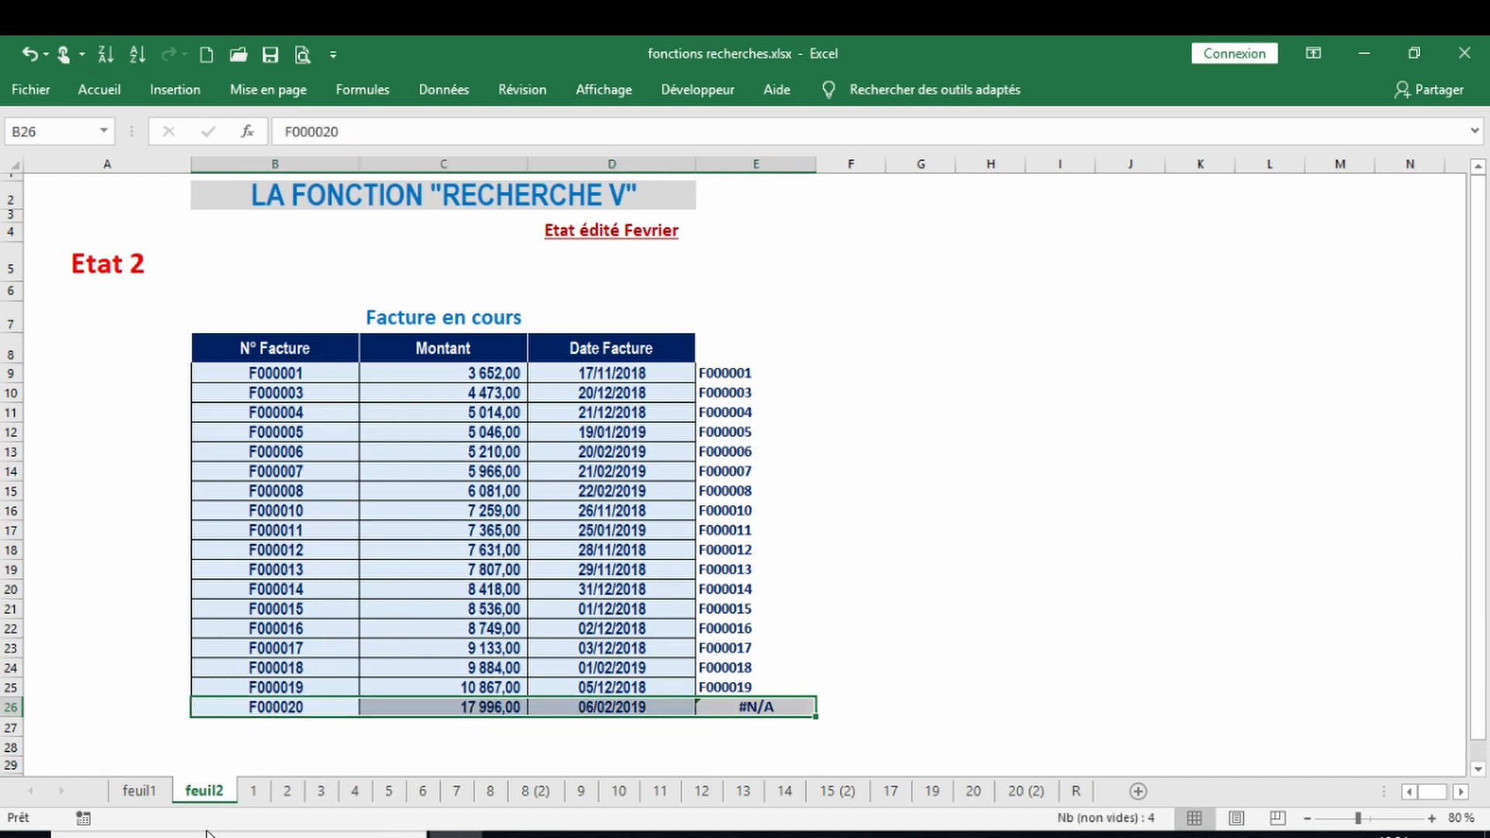